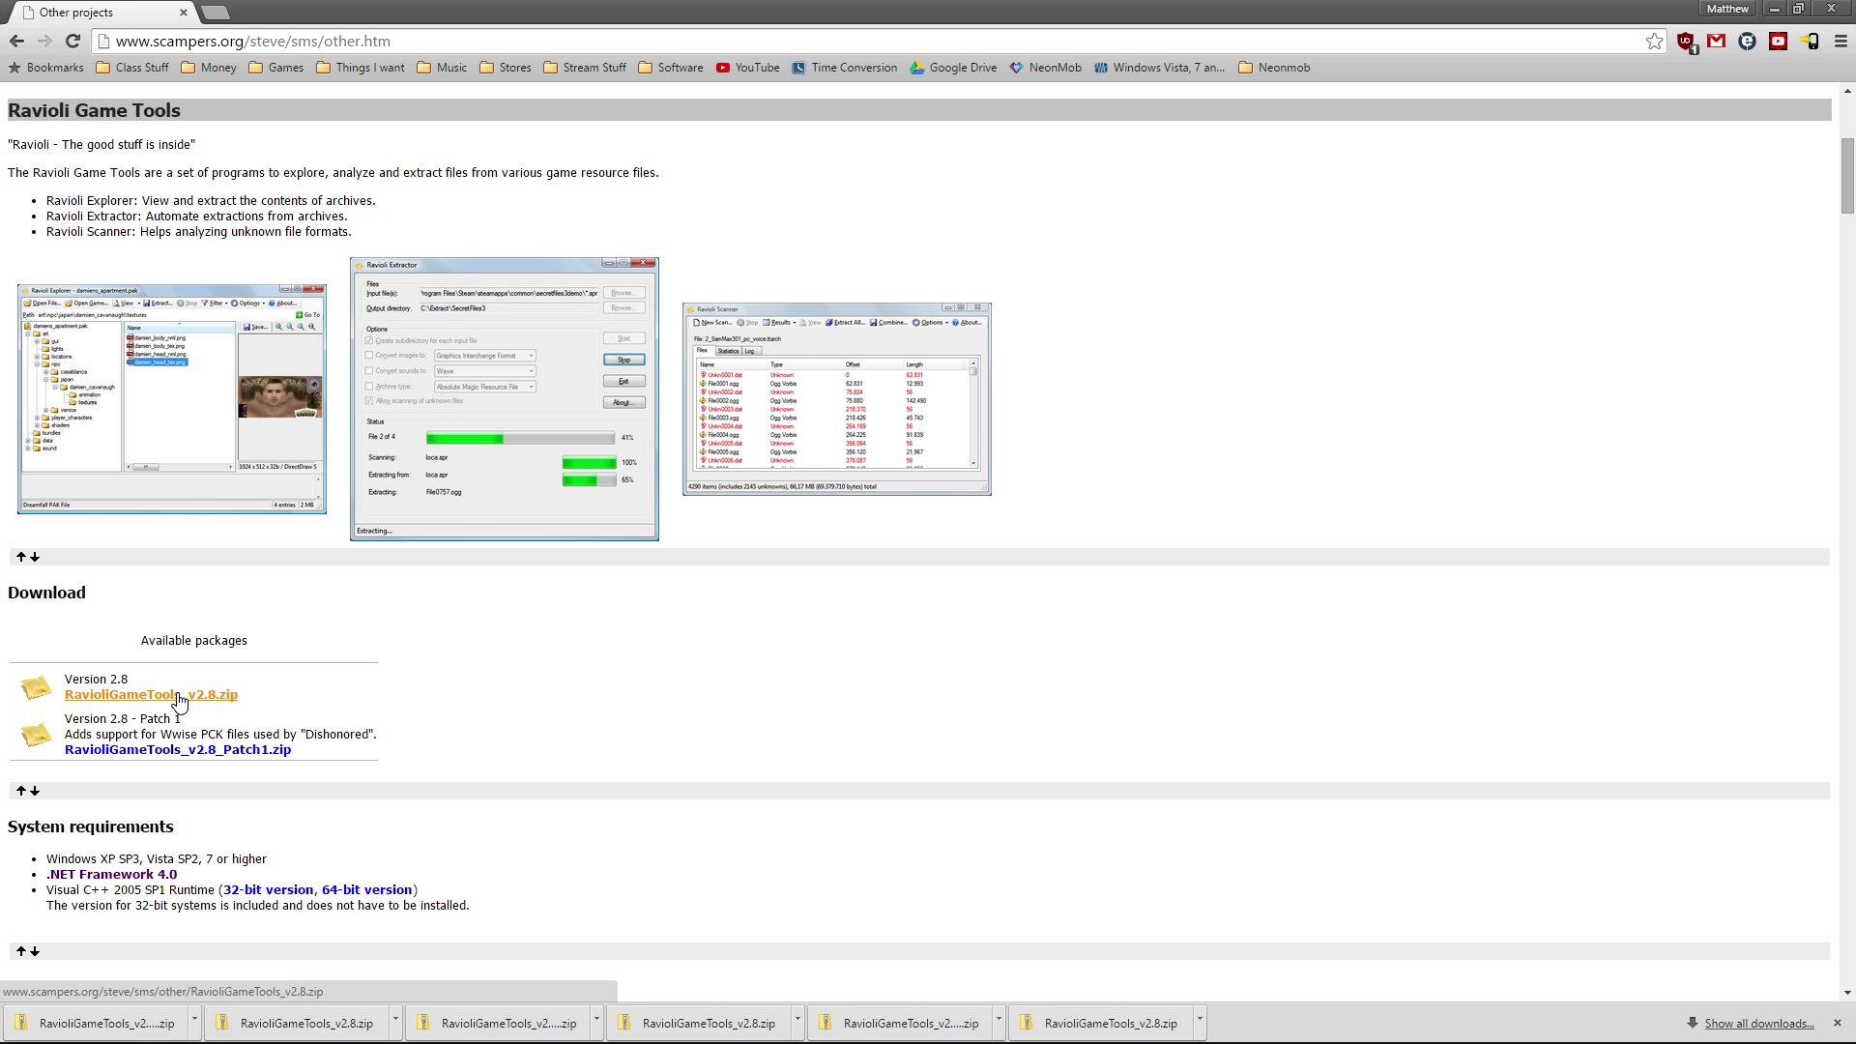
Step: Download RavioliGameTools_v2.8.zip and RavioliGameTools_v2.8_Patch1.zip, and show the downloaded files in their folder
{"action": "left_click", "coordinate": [178, 695]}
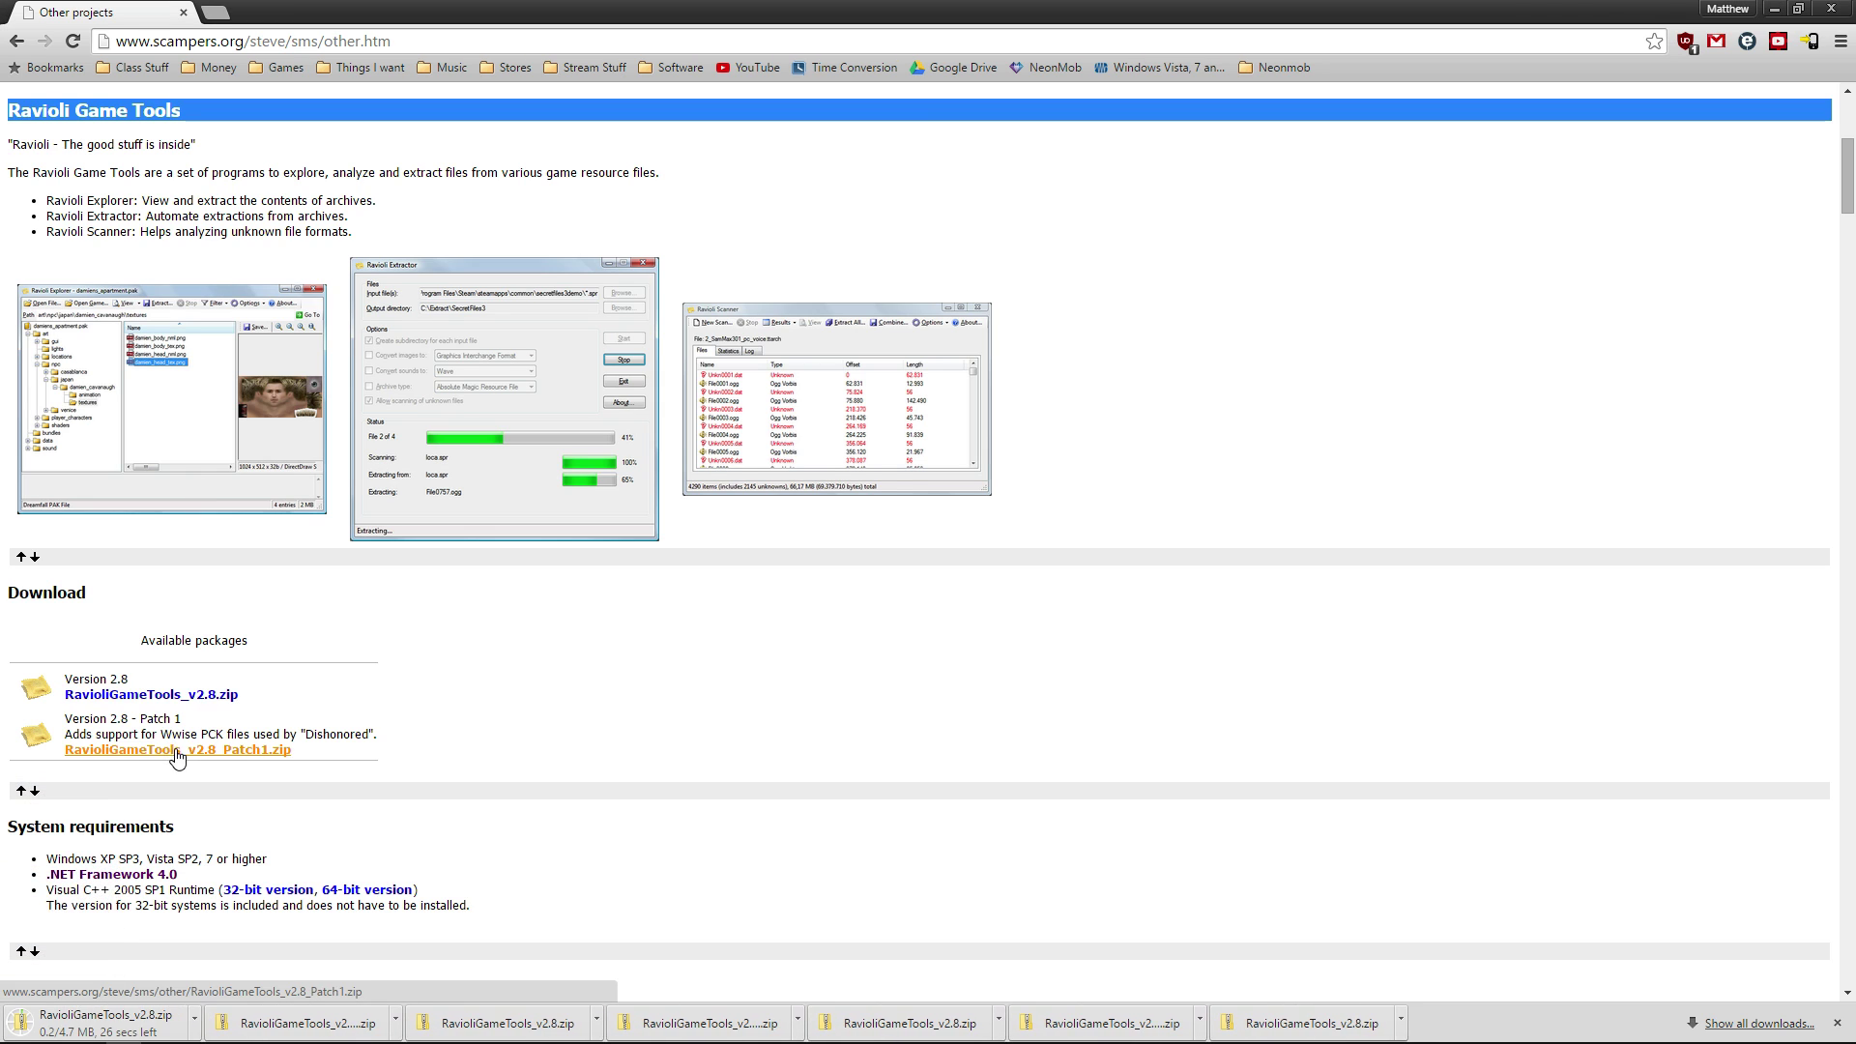
{"action": "left_click", "coordinate": [254, 752]}
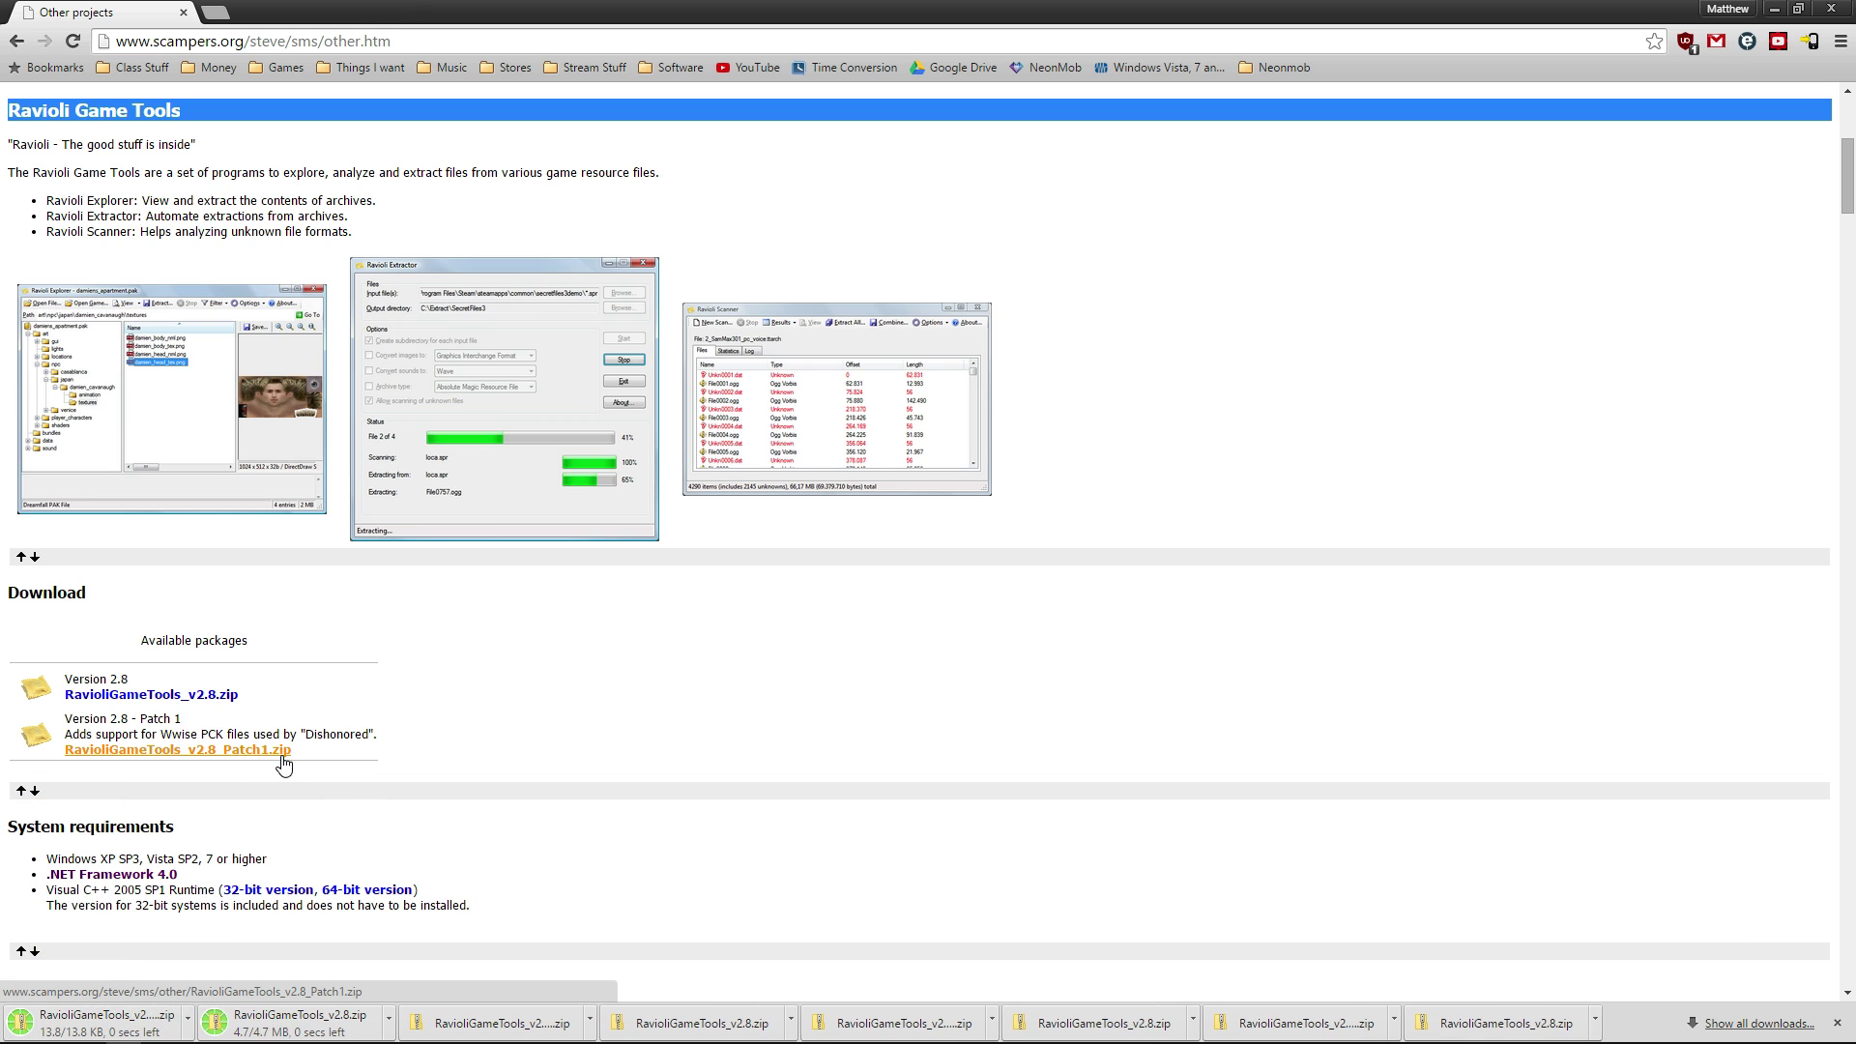
{"action": "left_click", "coordinate": [192, 1022]}
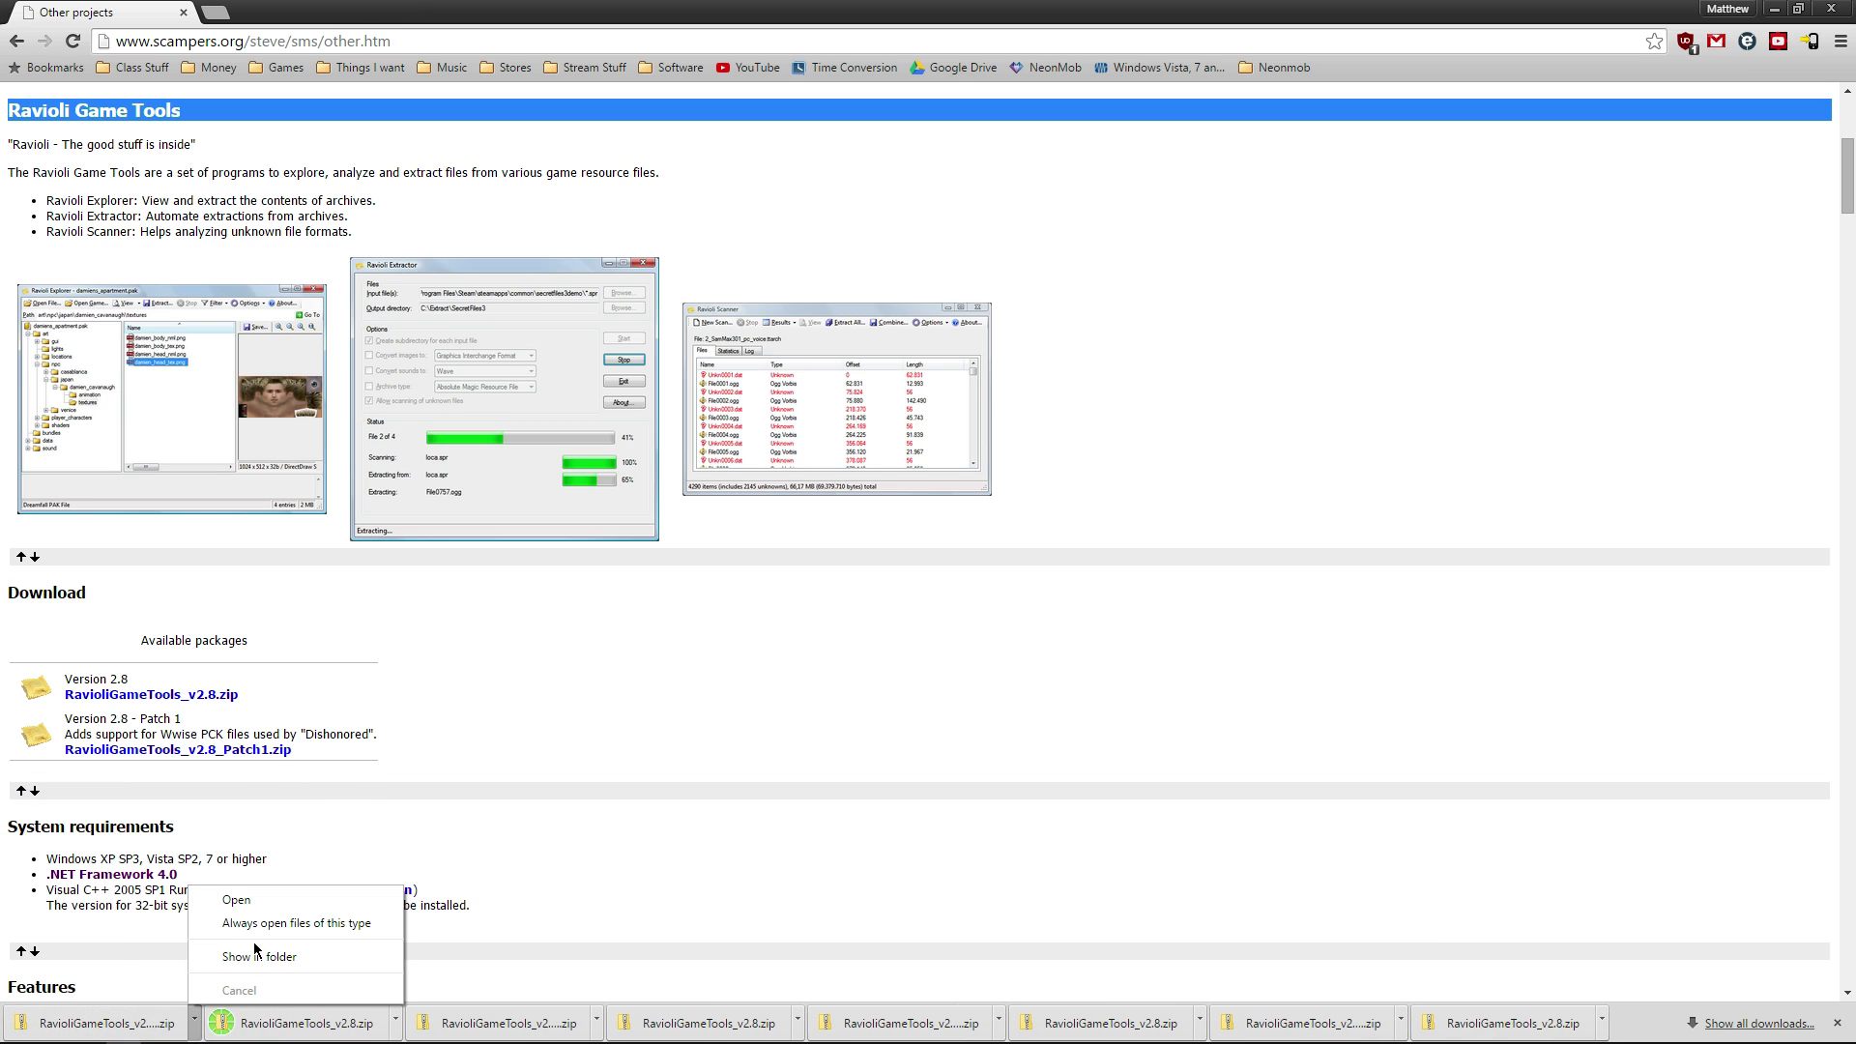
{"action": "left_click", "coordinate": [263, 971]}
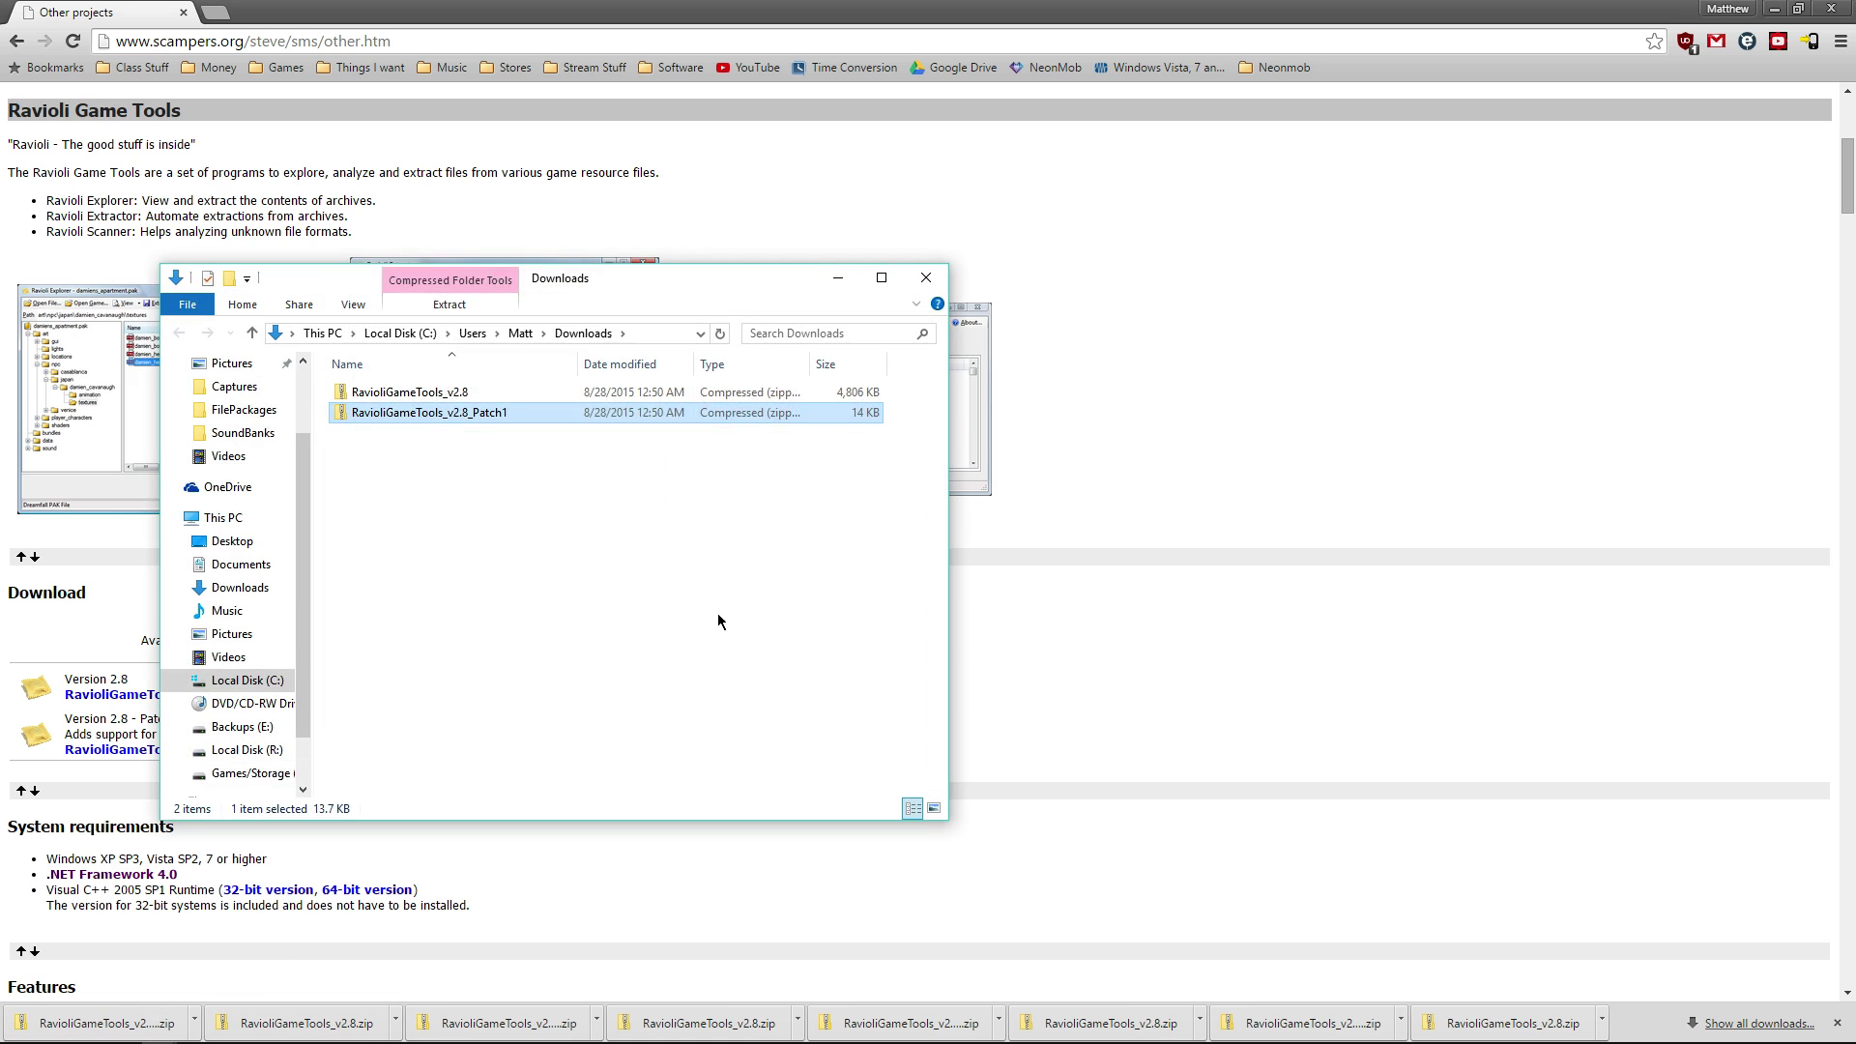
Step: Extract both Ravioli archives into separate folders named after them with 7-Zip, and delete the two zip files
{"action": "left_click_drag", "start_coordinate": [717, 622], "coordinate": [535, 387]}
{"action": "right_click", "coordinate": [537, 392]}
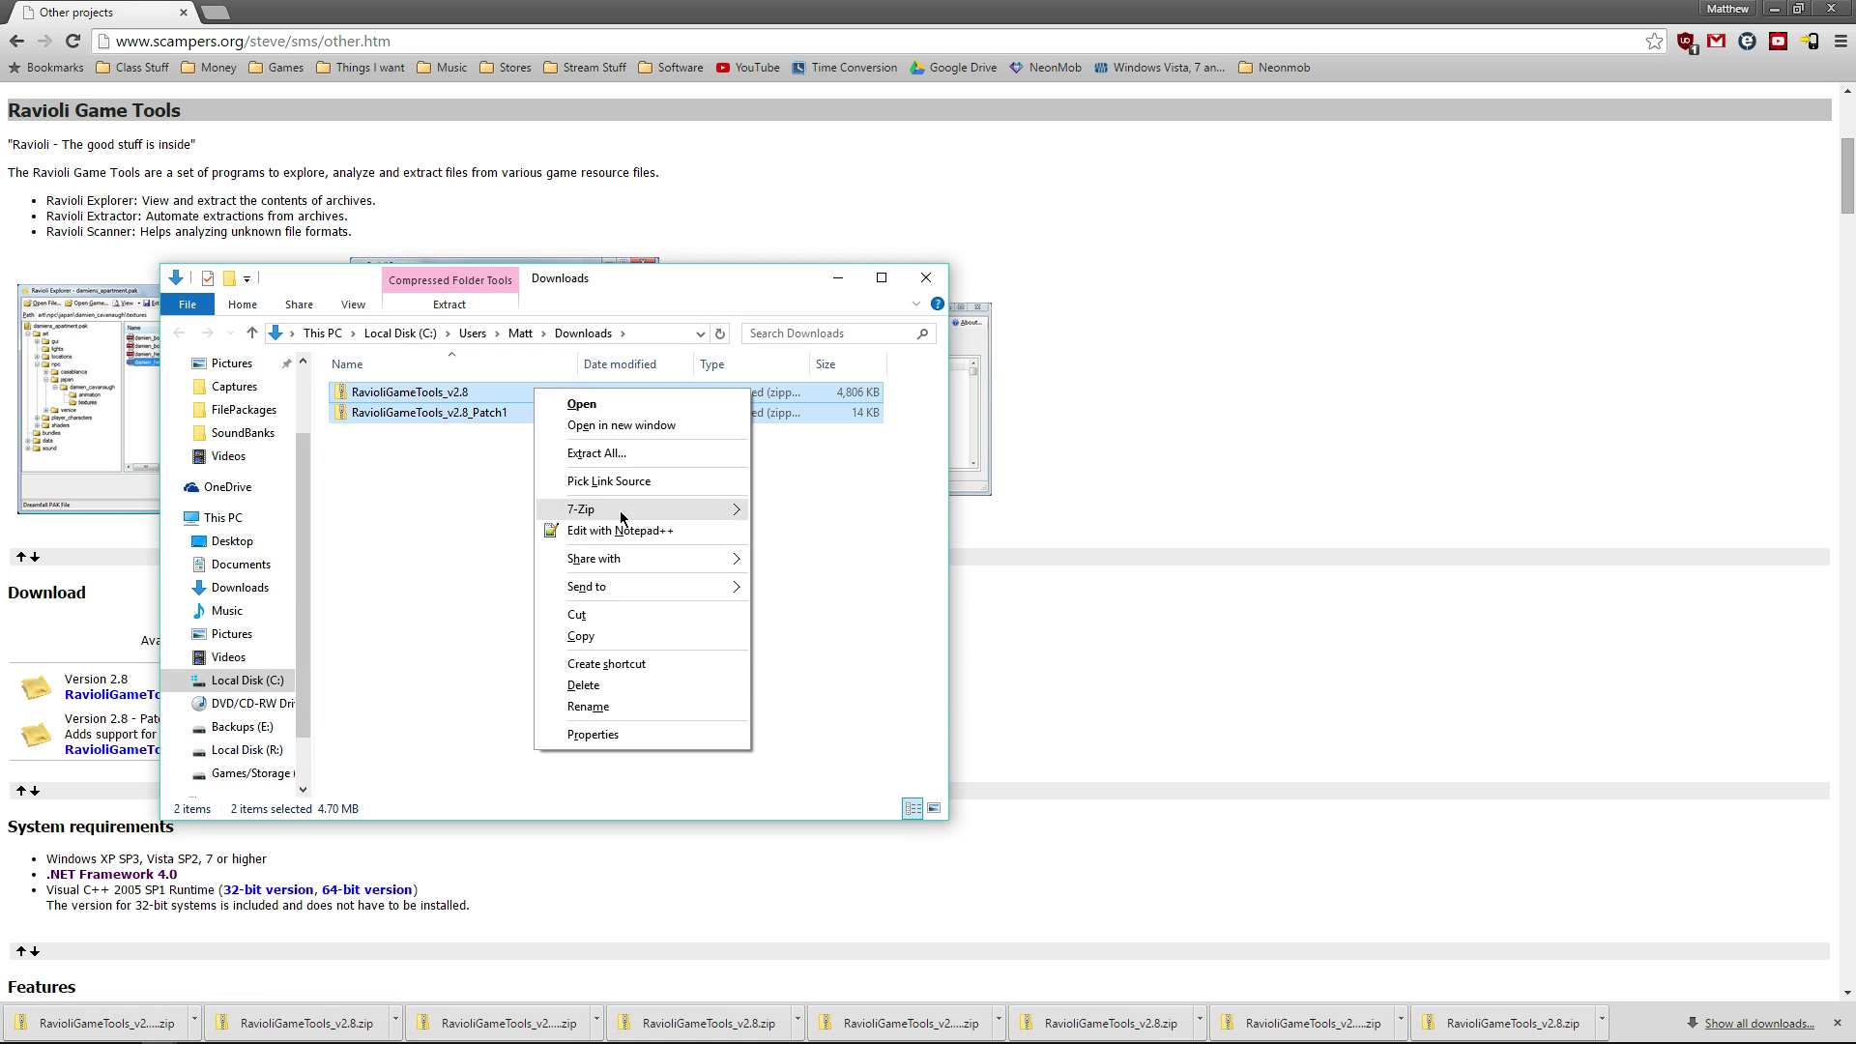
{"action": "mouse_move", "coordinate": [638, 510]}
{"action": "left_click", "coordinate": [843, 551]}
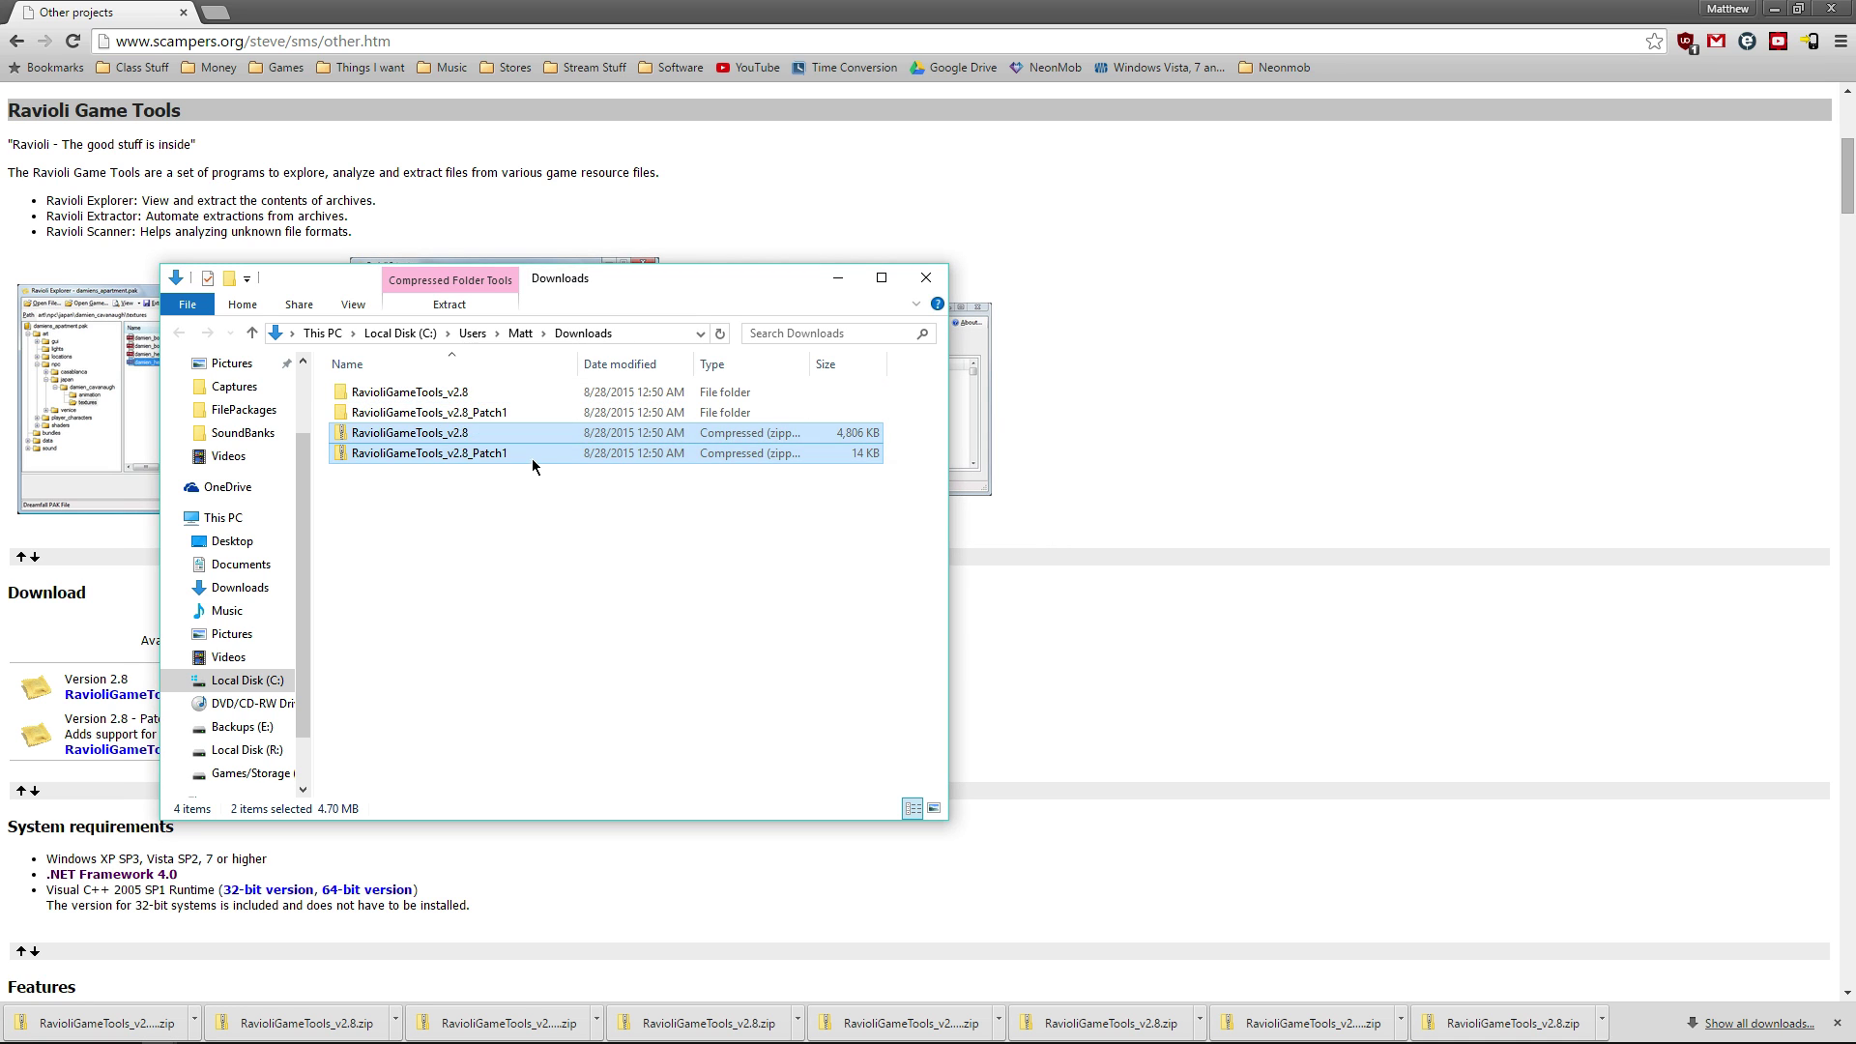
{"action": "key", "text": "Delete"}
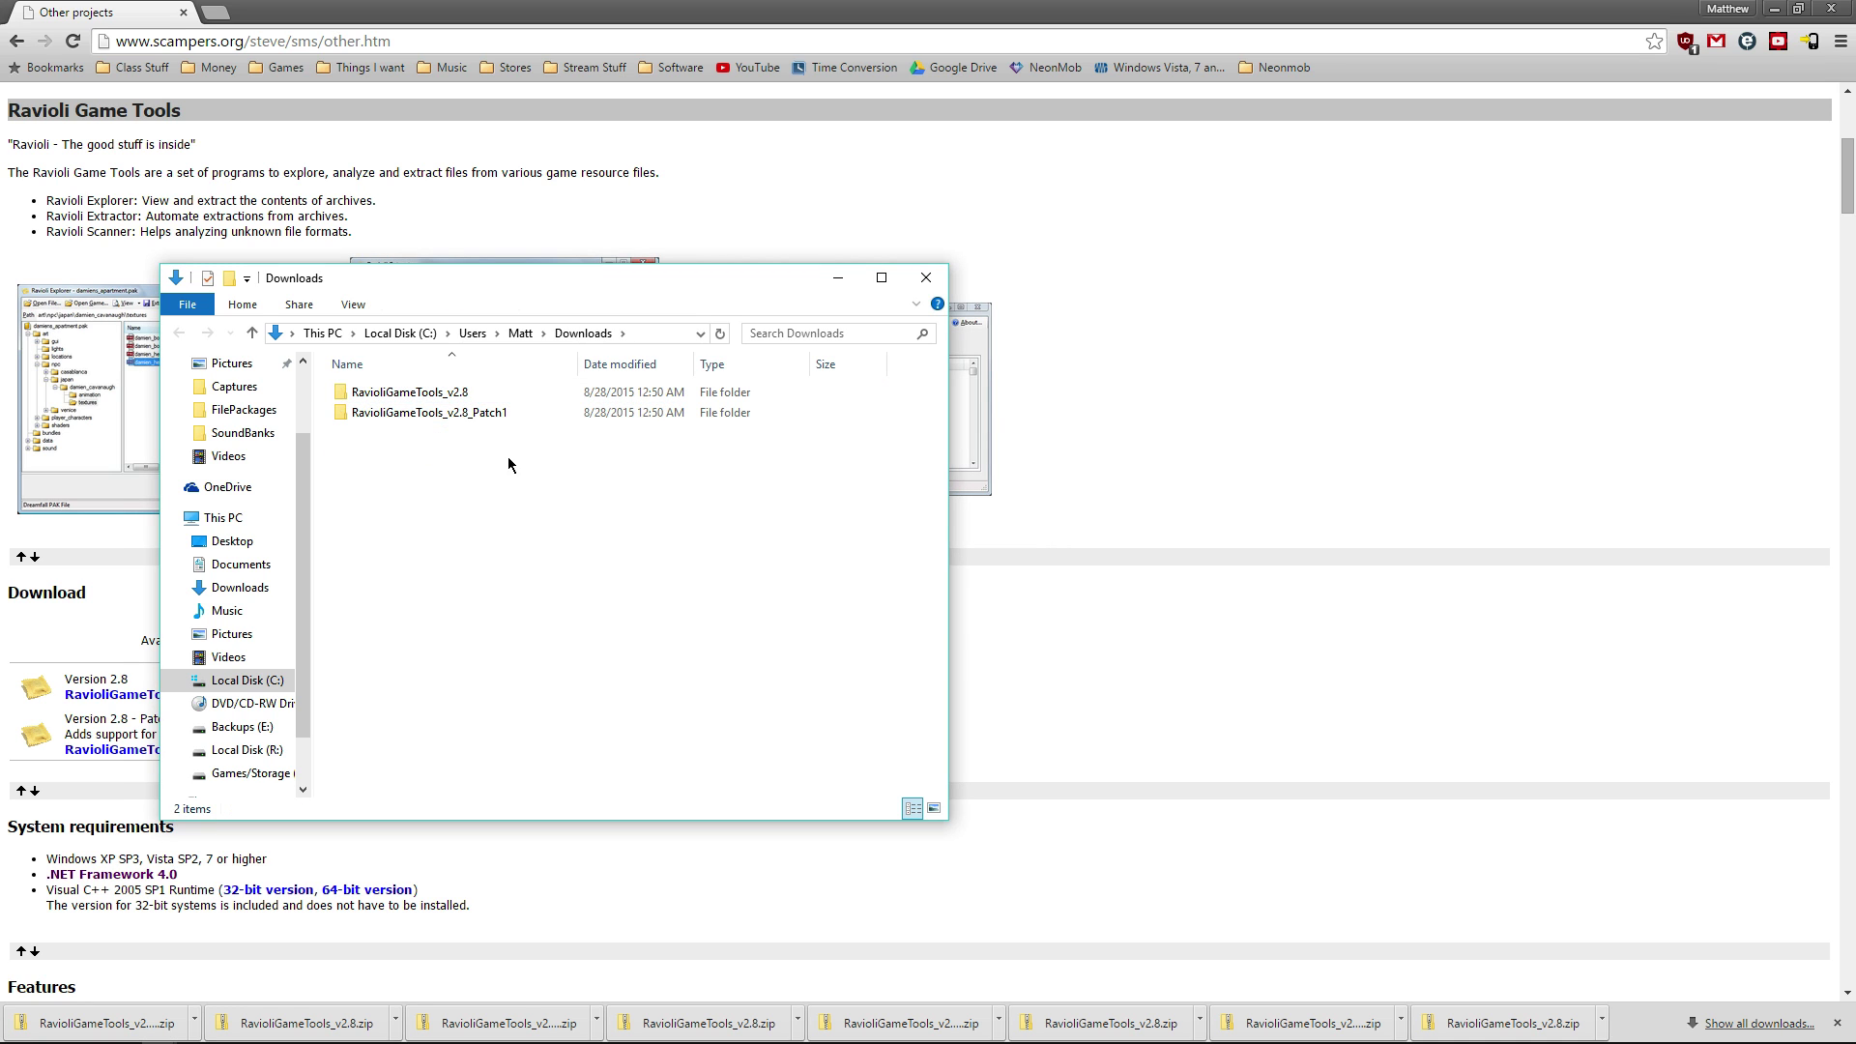
Step: Move the Plugins folder from RavioliGameTools_v2.8_Patch1 into the RavioliGameTools_v2.8 folder, replacing the existing file
{"action": "double_click", "coordinate": [481, 412]}
{"action": "left_click_drag", "start_coordinate": [539, 295], "coordinate": [1392, 289]}
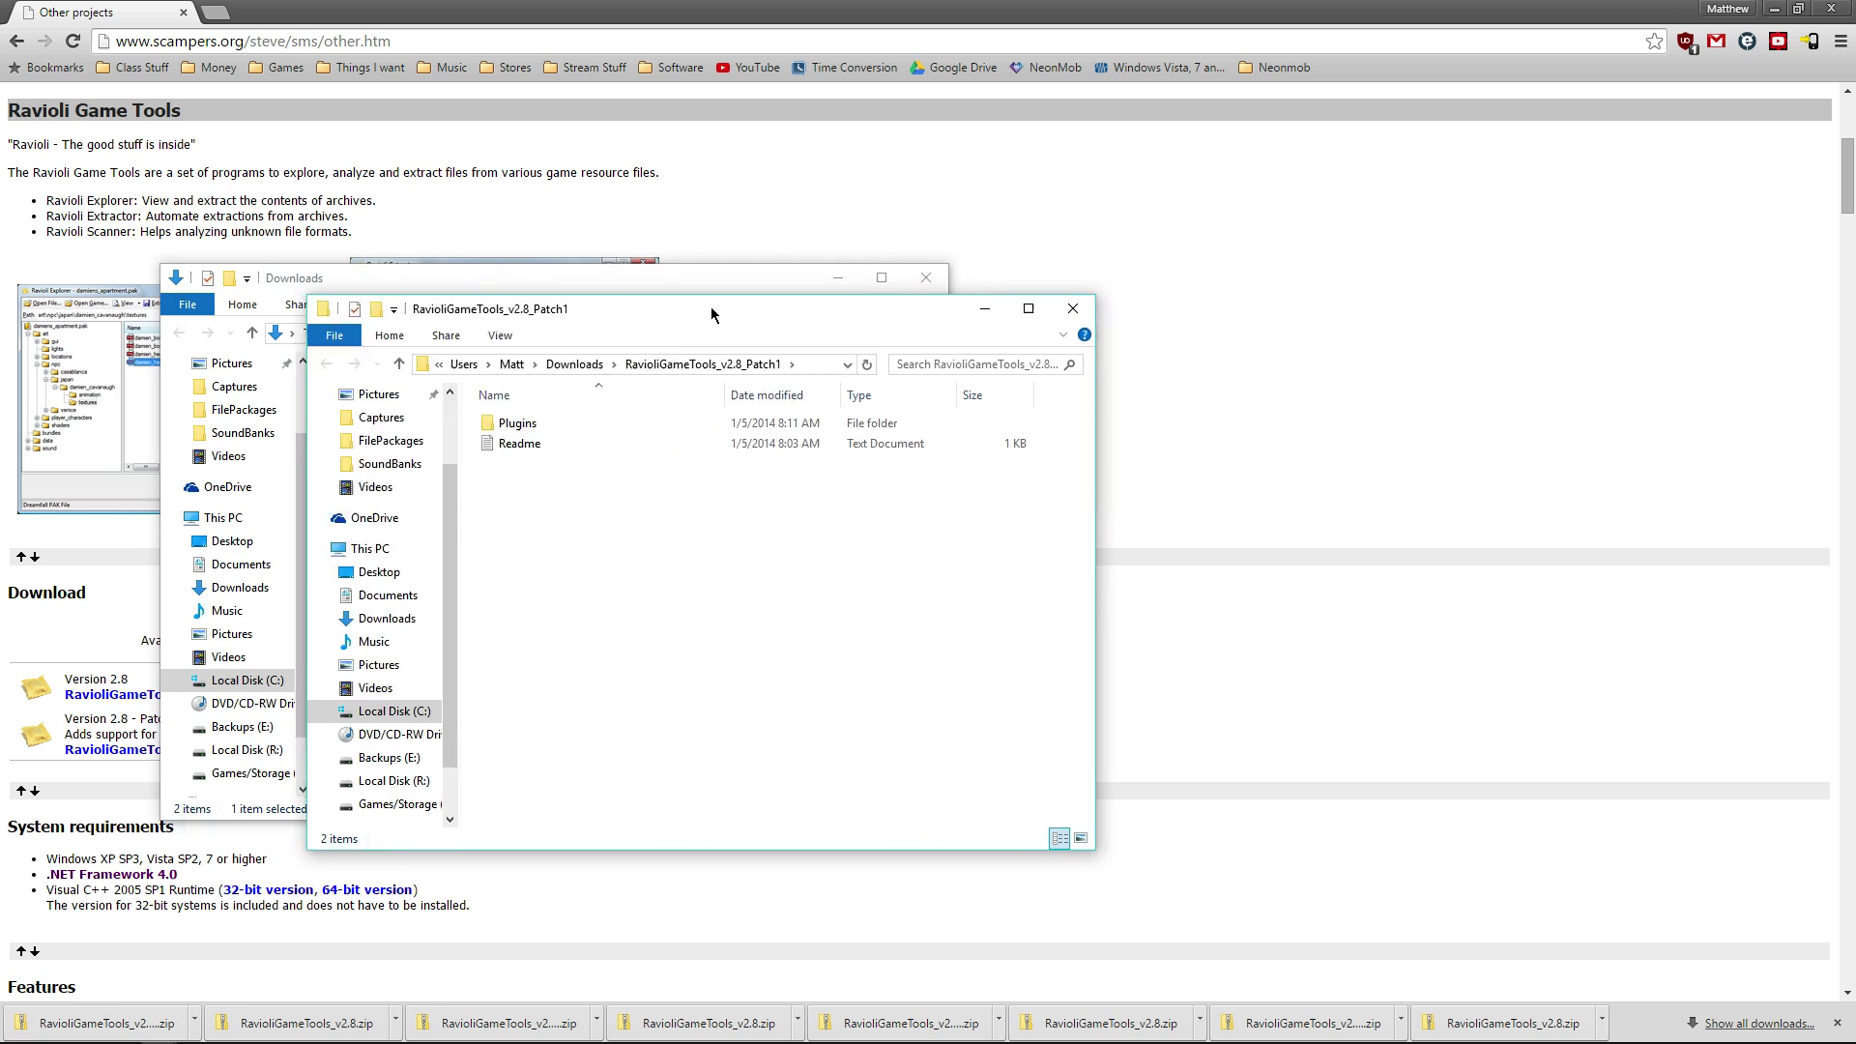
{"action": "left_click_drag", "start_coordinate": [1250, 411], "coordinate": [499, 397]}
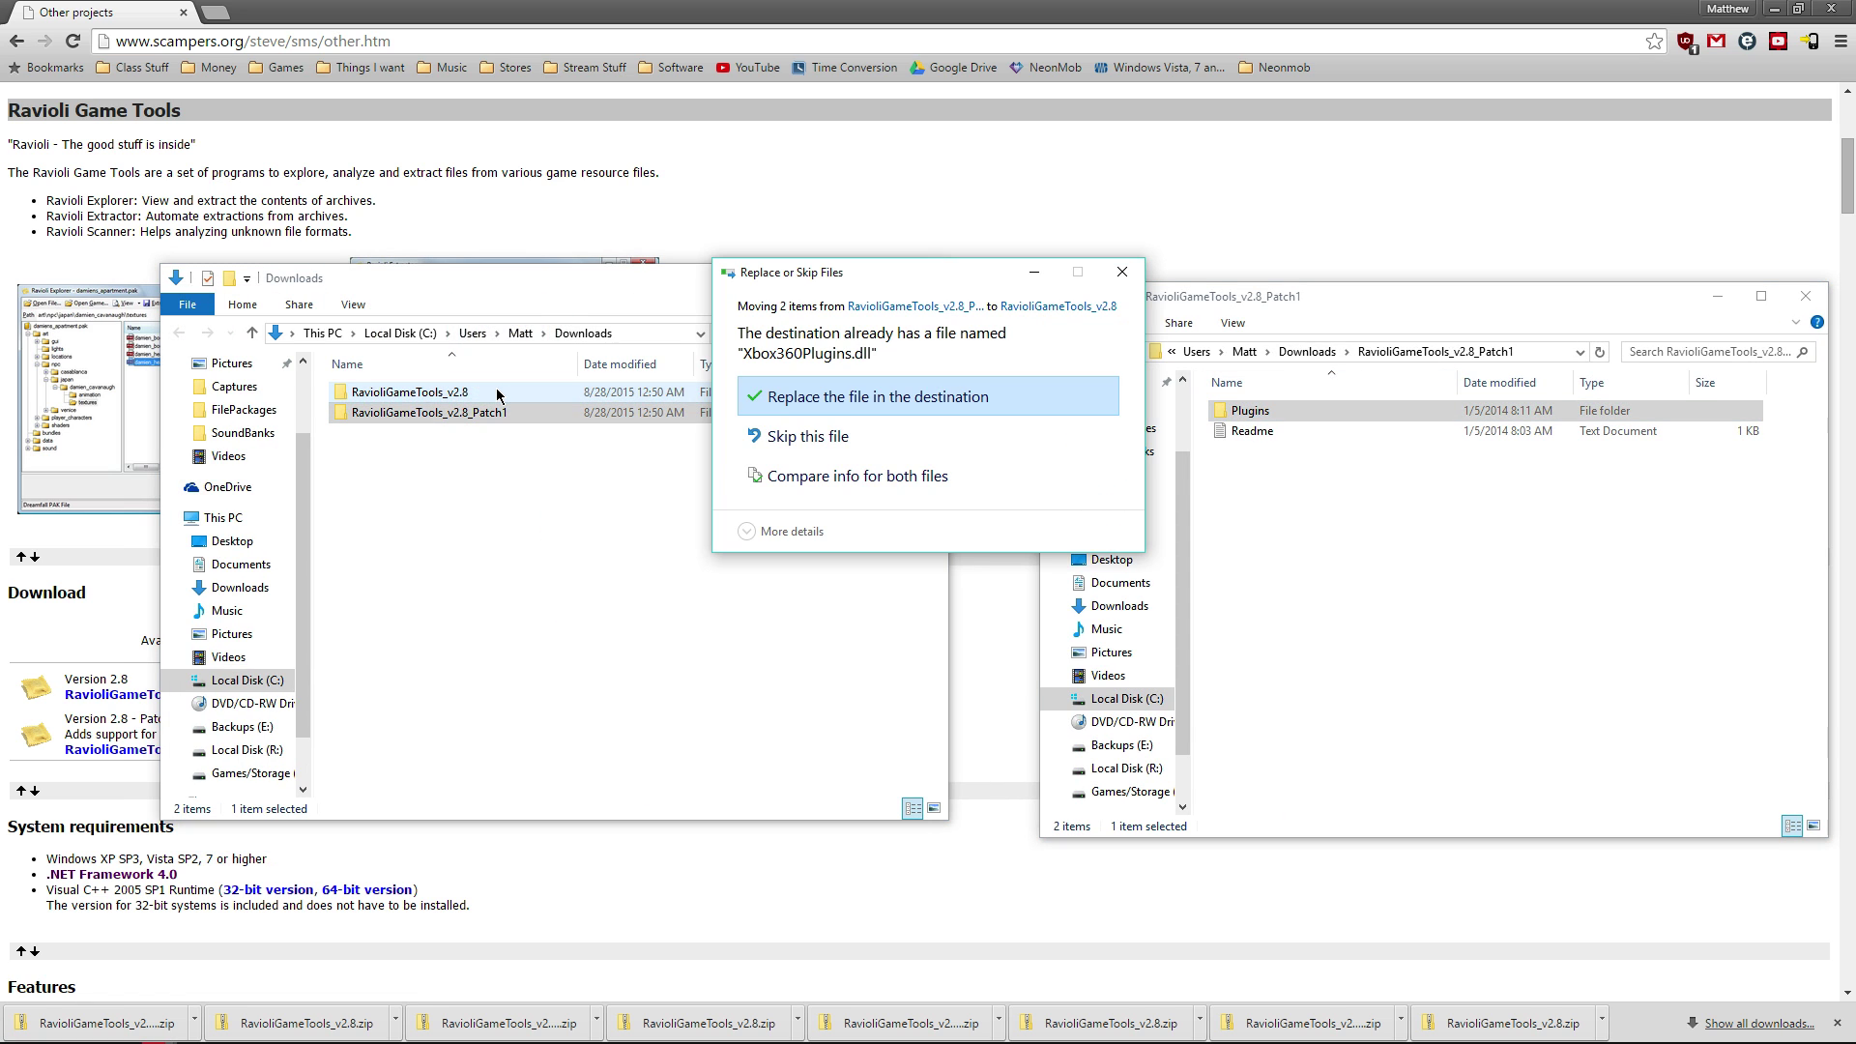
{"action": "left_click", "coordinate": [802, 398]}
Step: Run RExplorer from the RavioliGameTools_v2.8 folder as administrator
{"action": "double_click", "coordinate": [524, 400]}
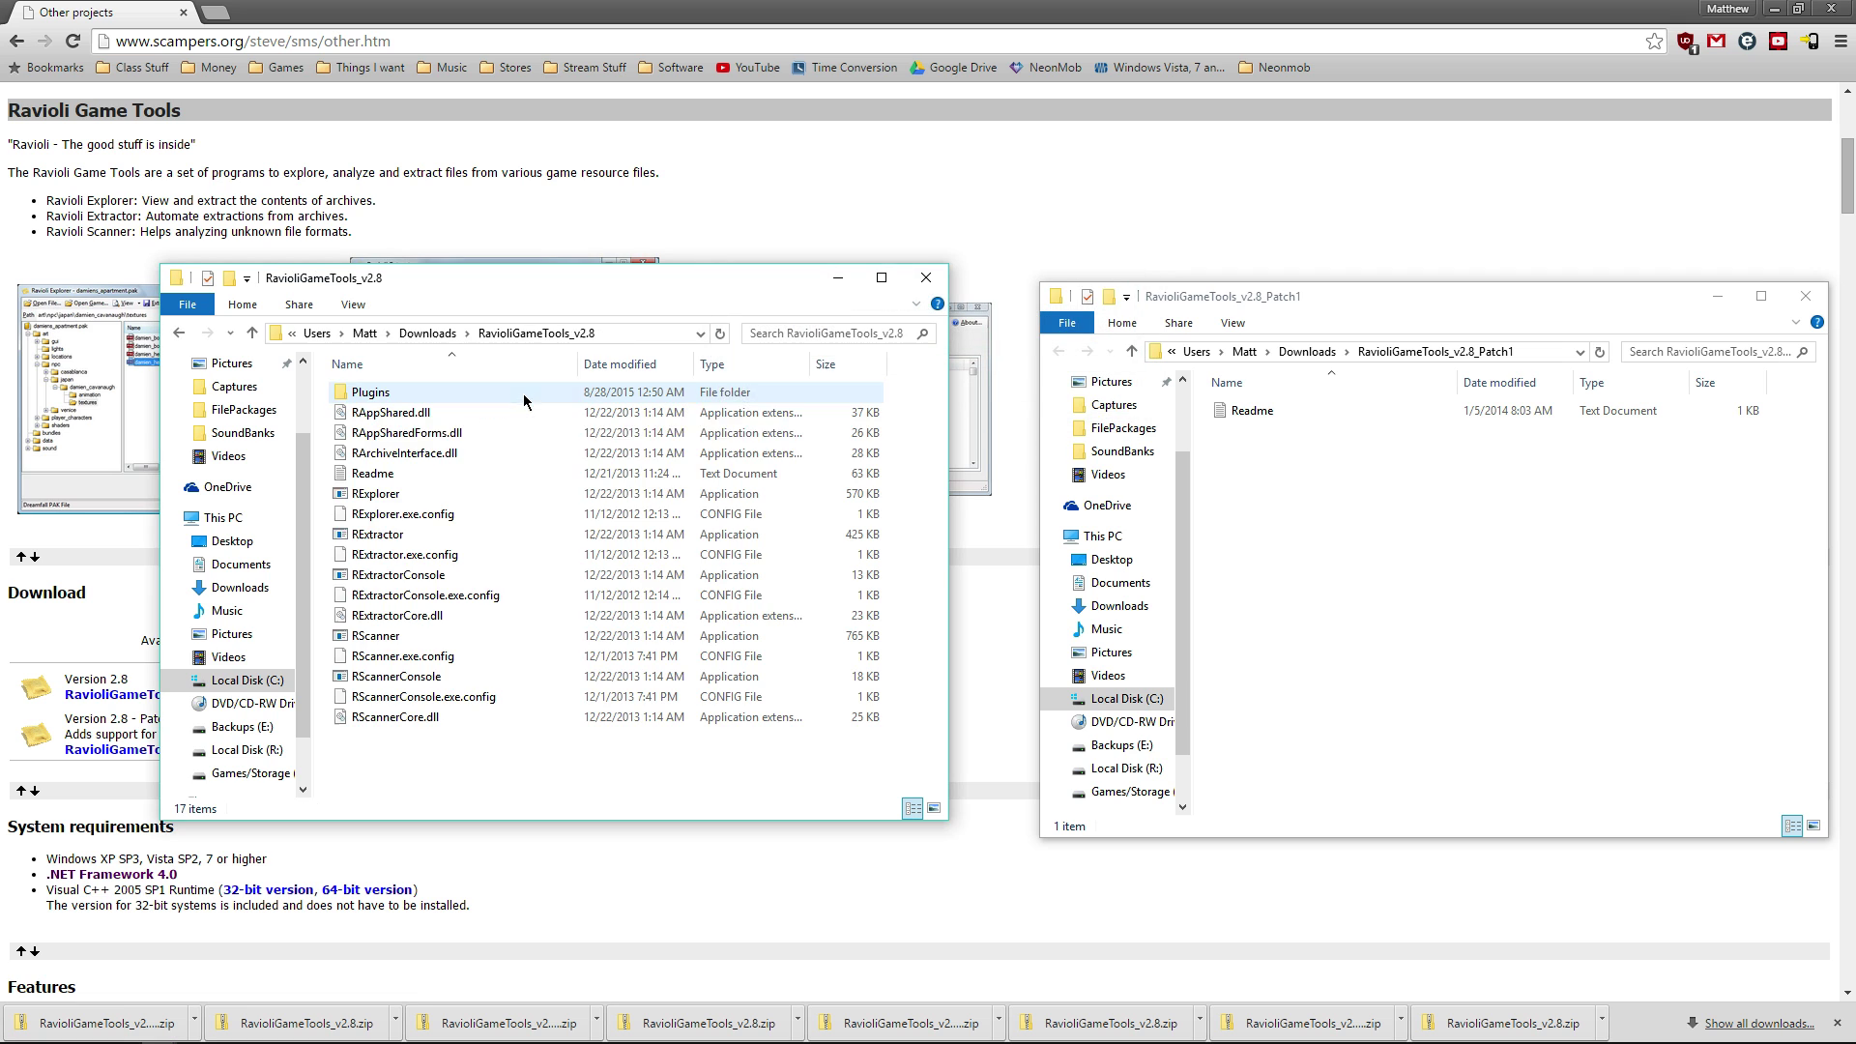
{"action": "right_click", "coordinate": [421, 499]}
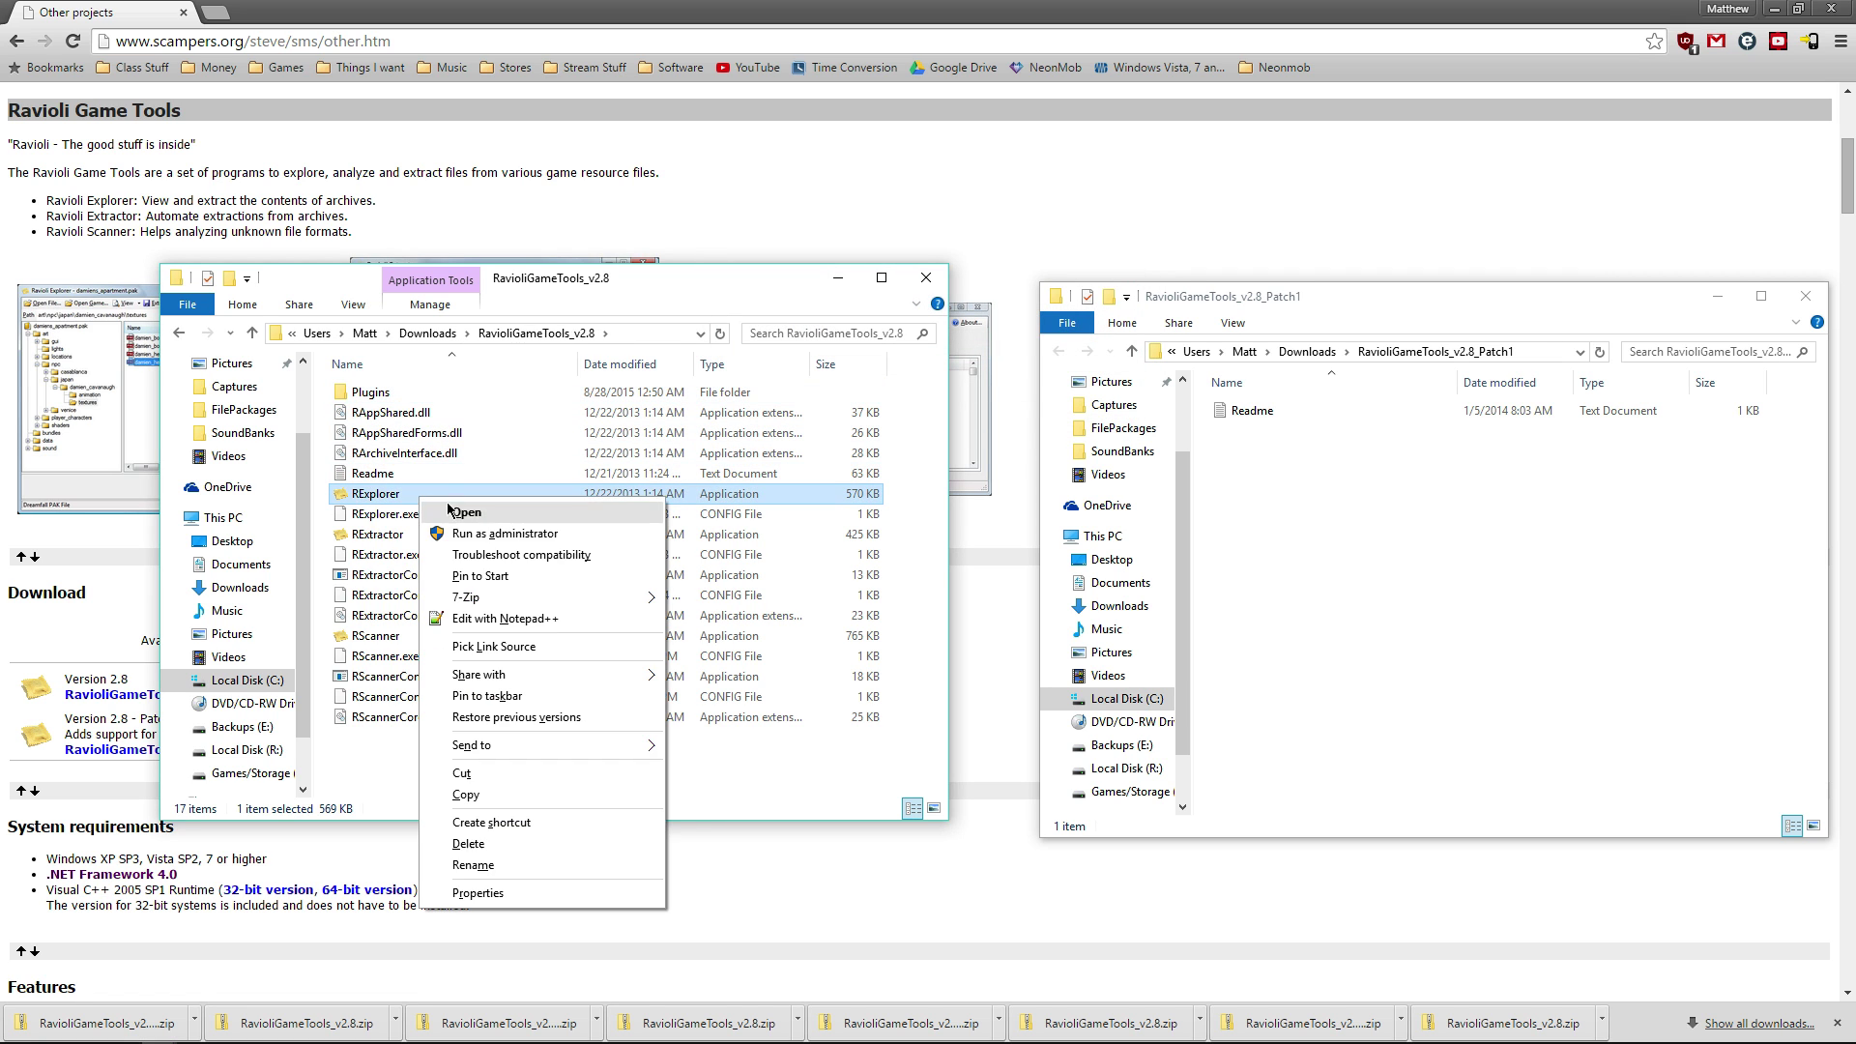
{"action": "left_click", "coordinate": [504, 534]}
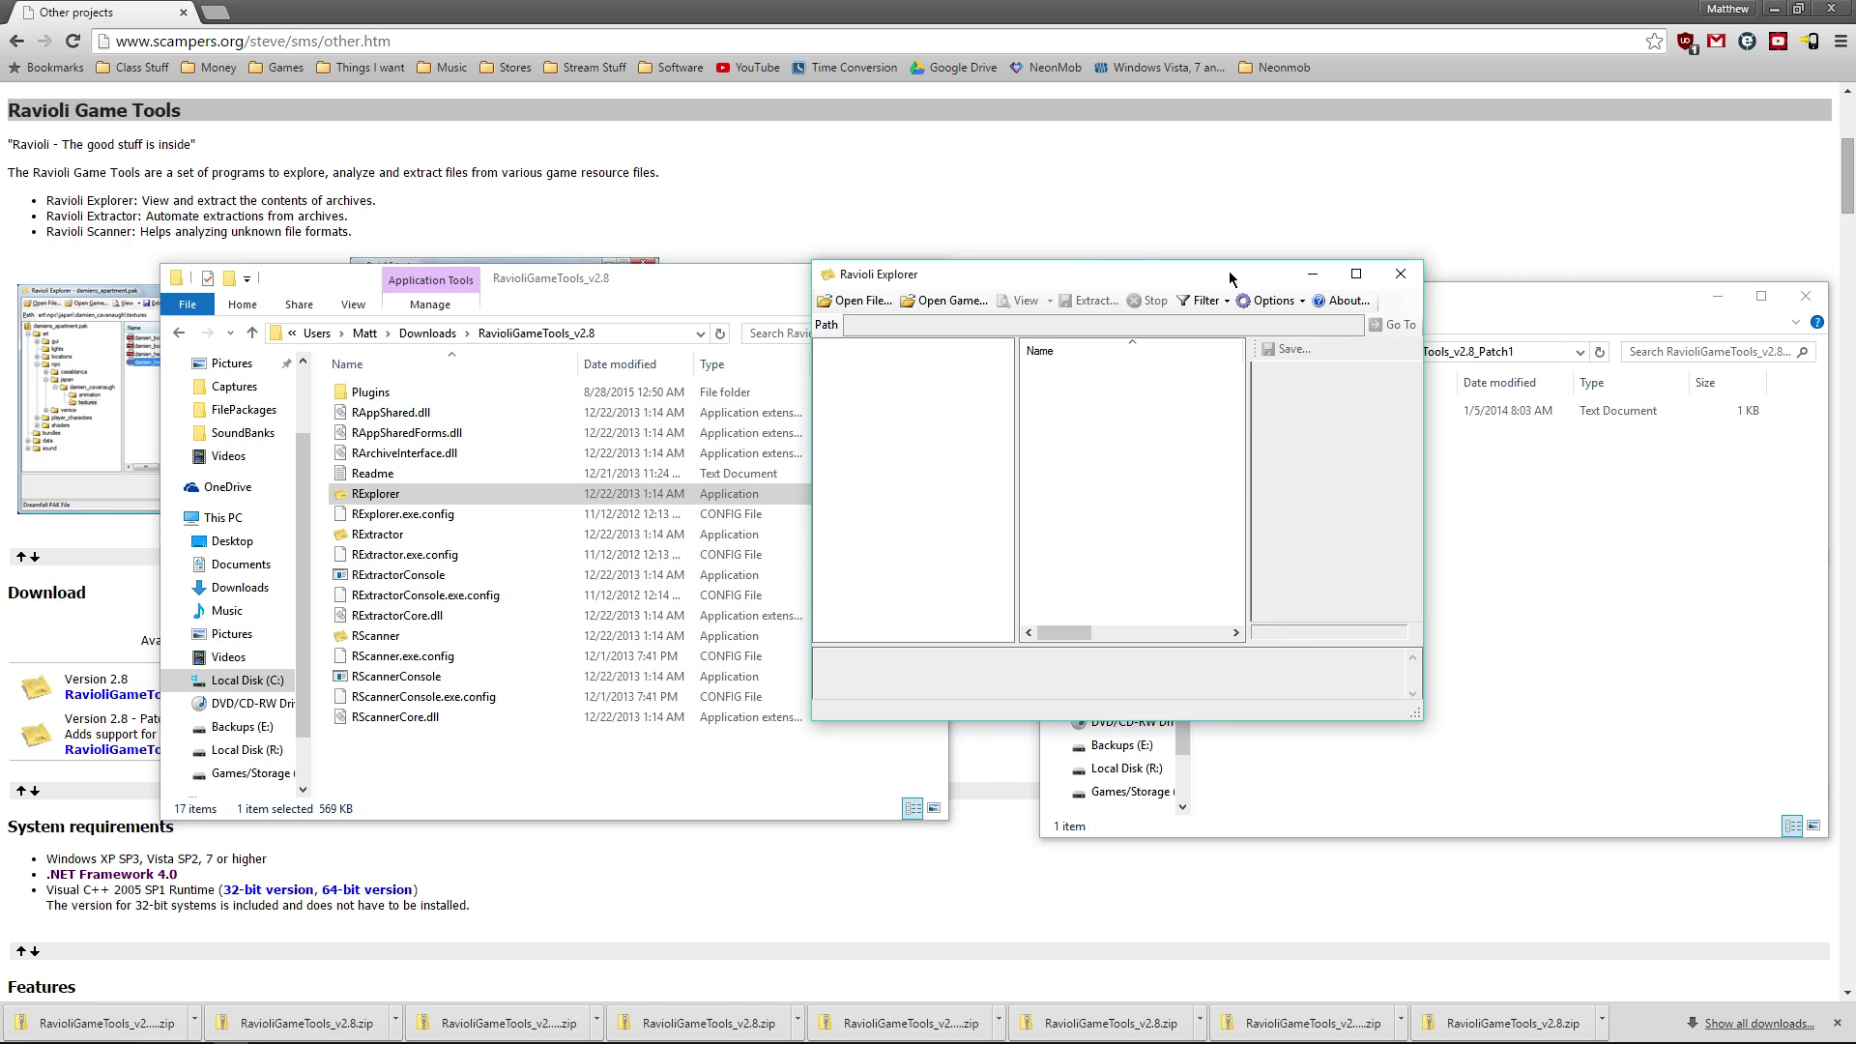
Step: Open Streamed_SFX01.pck from the APB Reloaded folder APBGame\Content\Audio\FilePackages in Ravioli Explorer
{"action": "left_click", "coordinate": [853, 300]}
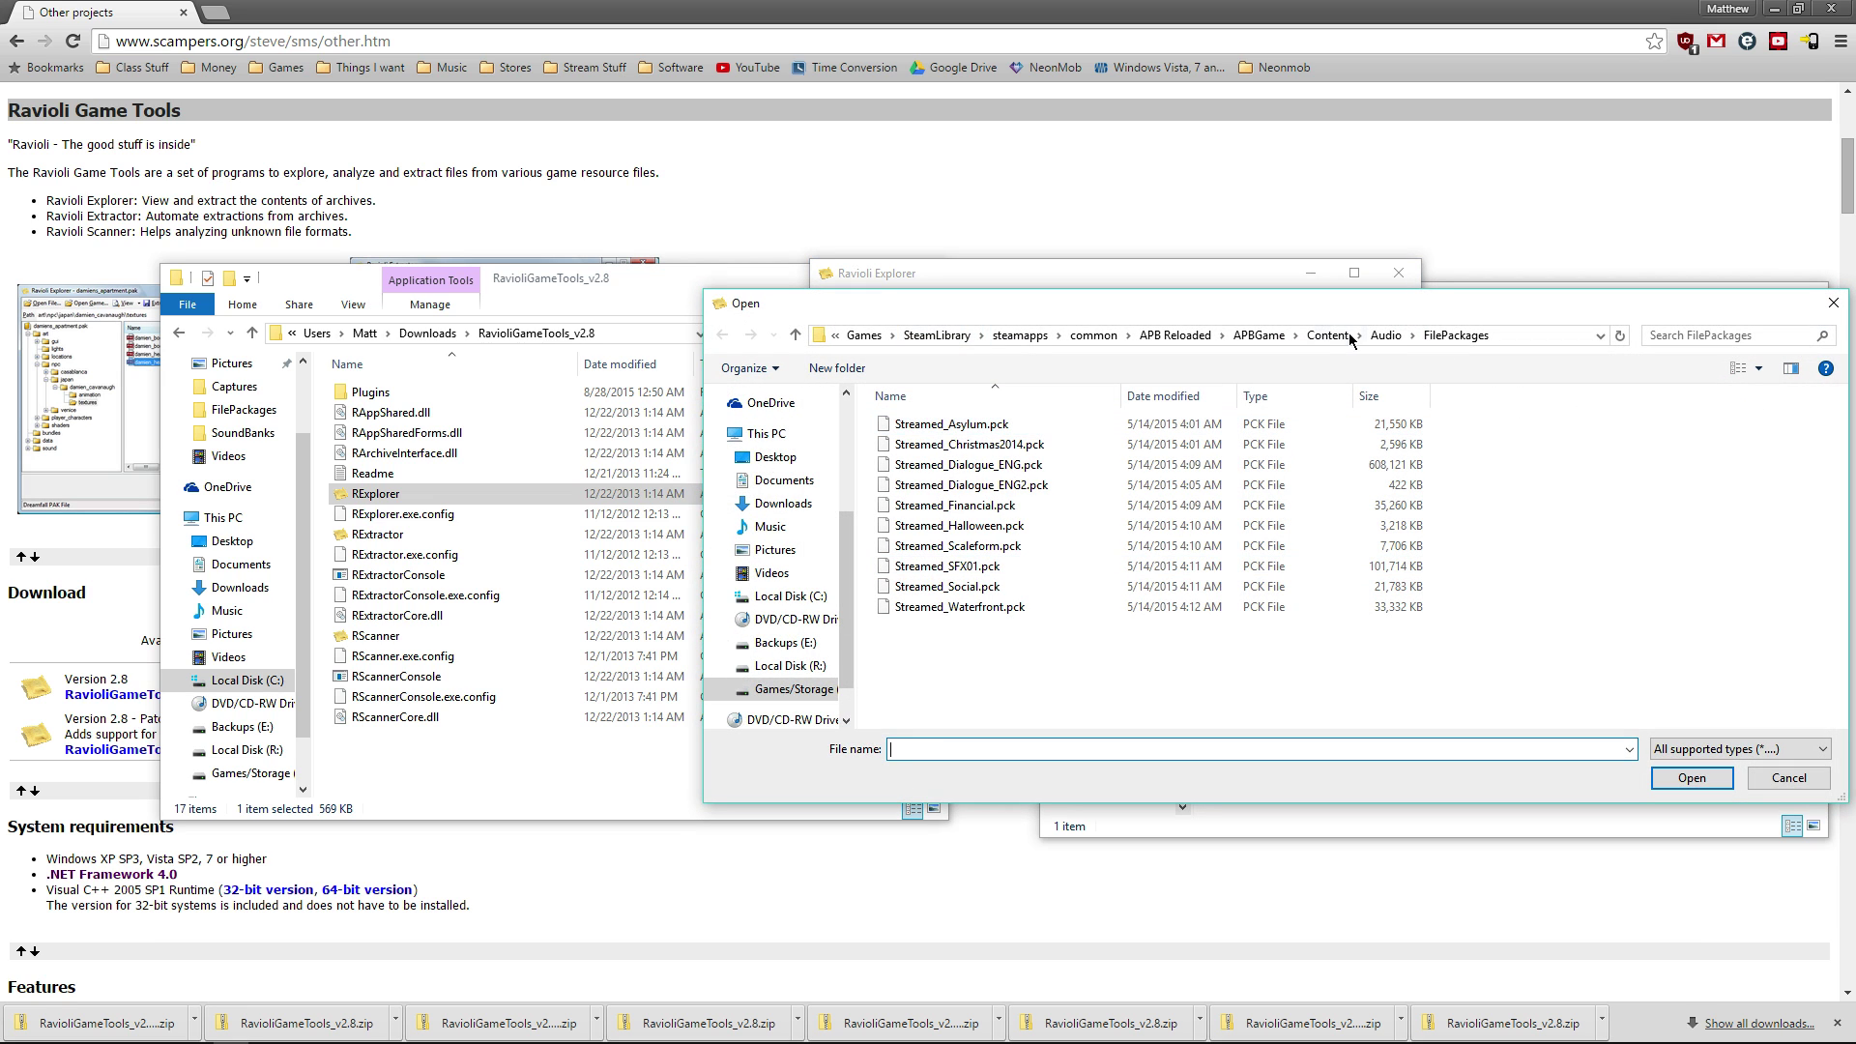
{"action": "left_click", "coordinate": [1387, 339]}
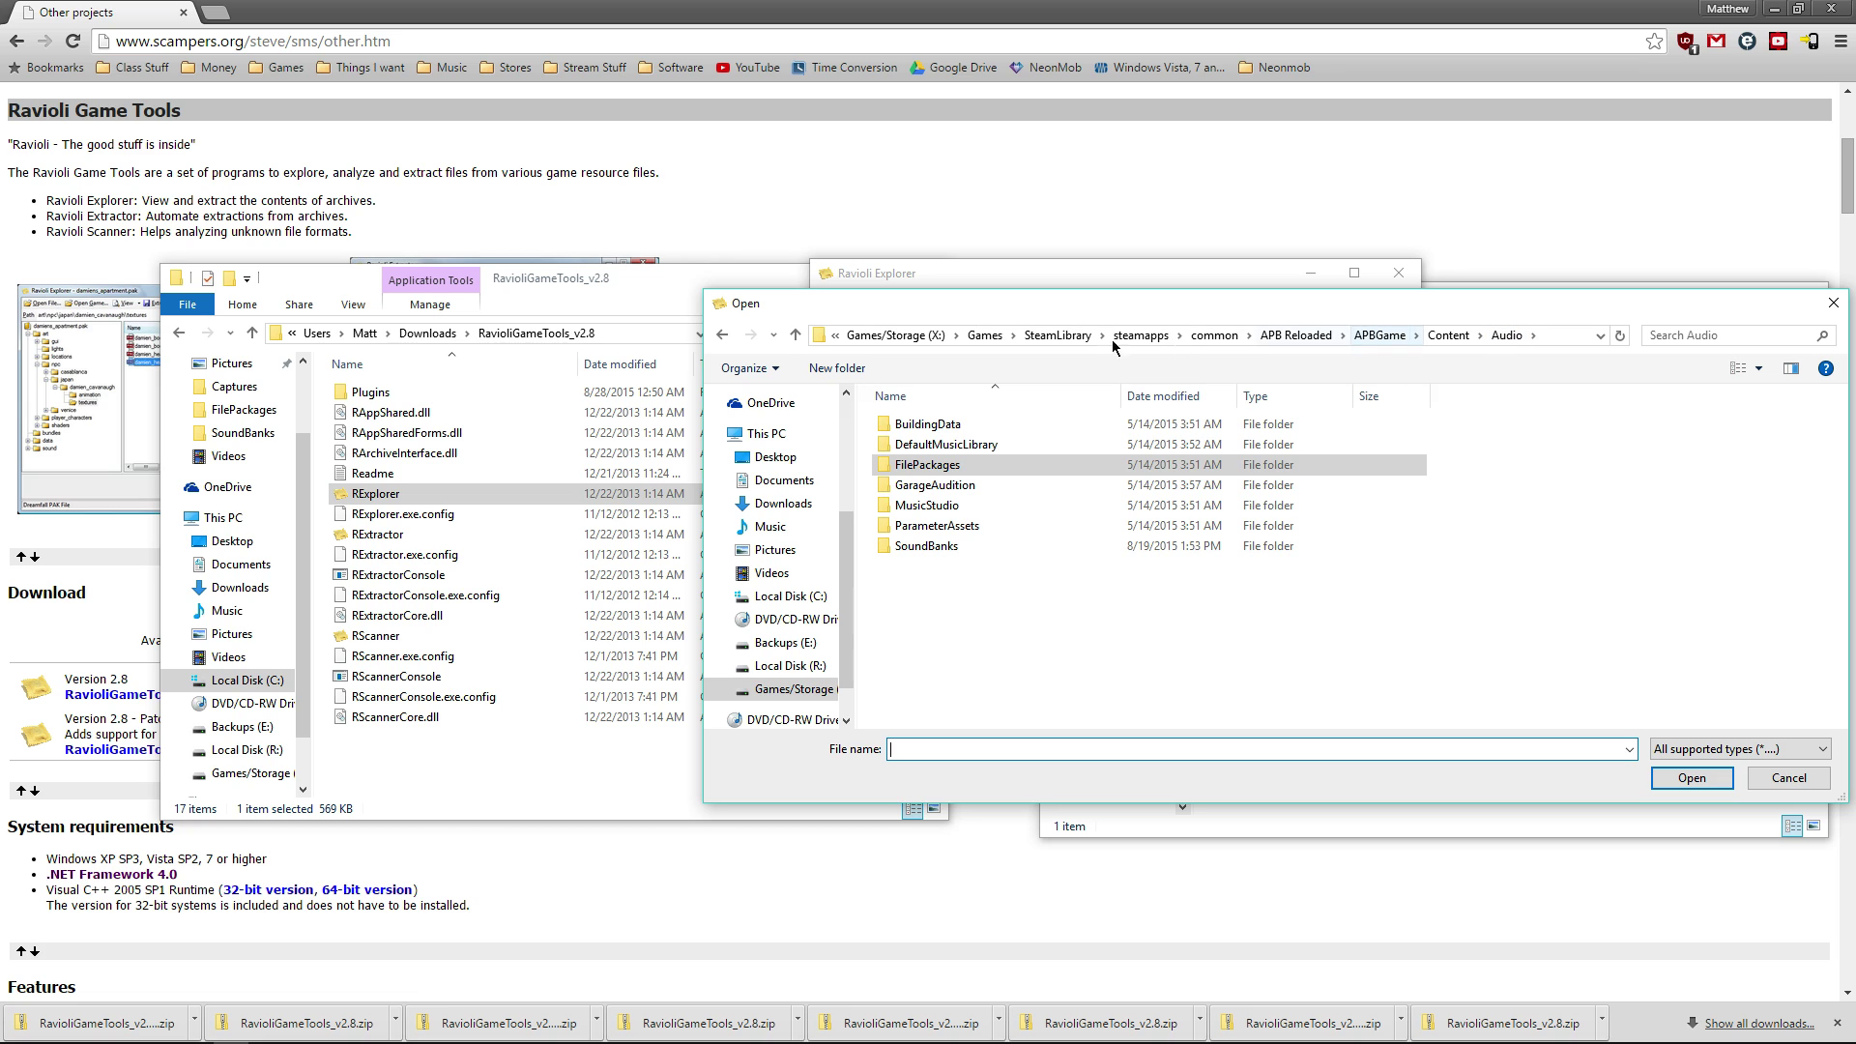
{"action": "left_click", "coordinate": [1296, 335]}
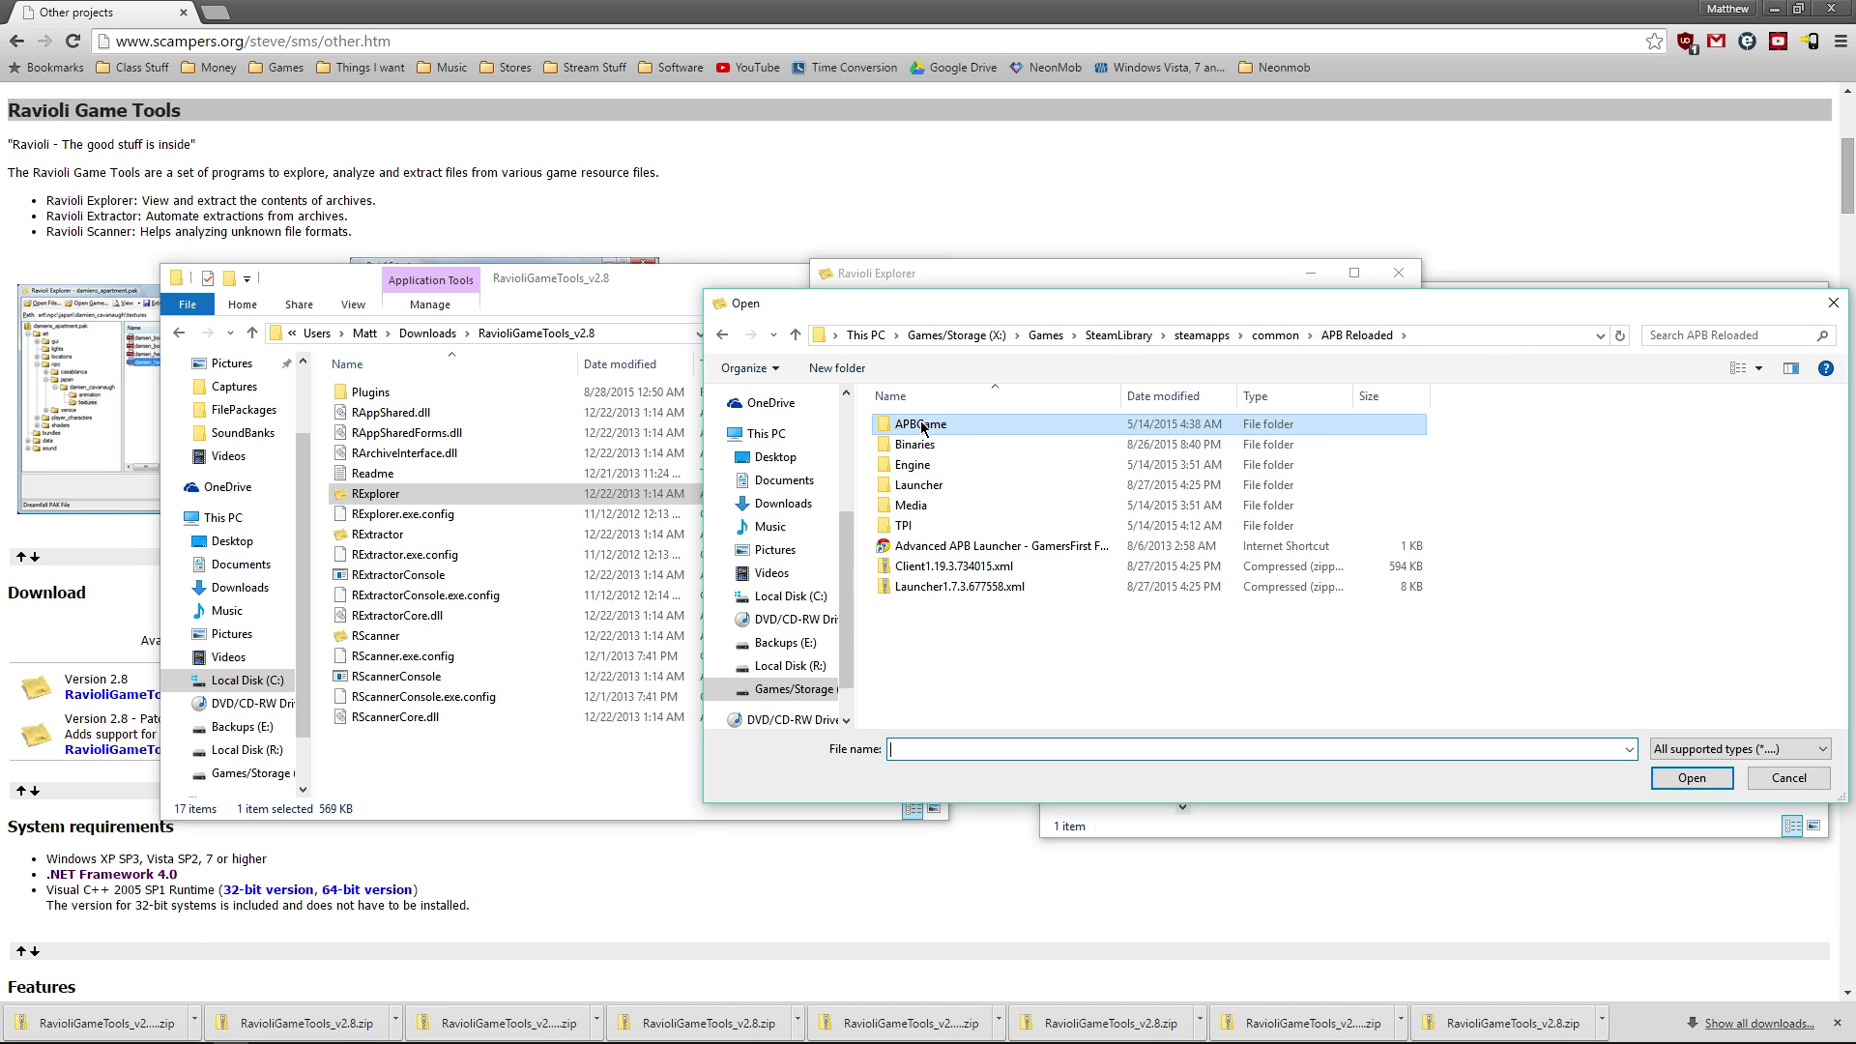
{"action": "double_click", "coordinate": [921, 426]}
{"action": "double_click", "coordinate": [931, 446]}
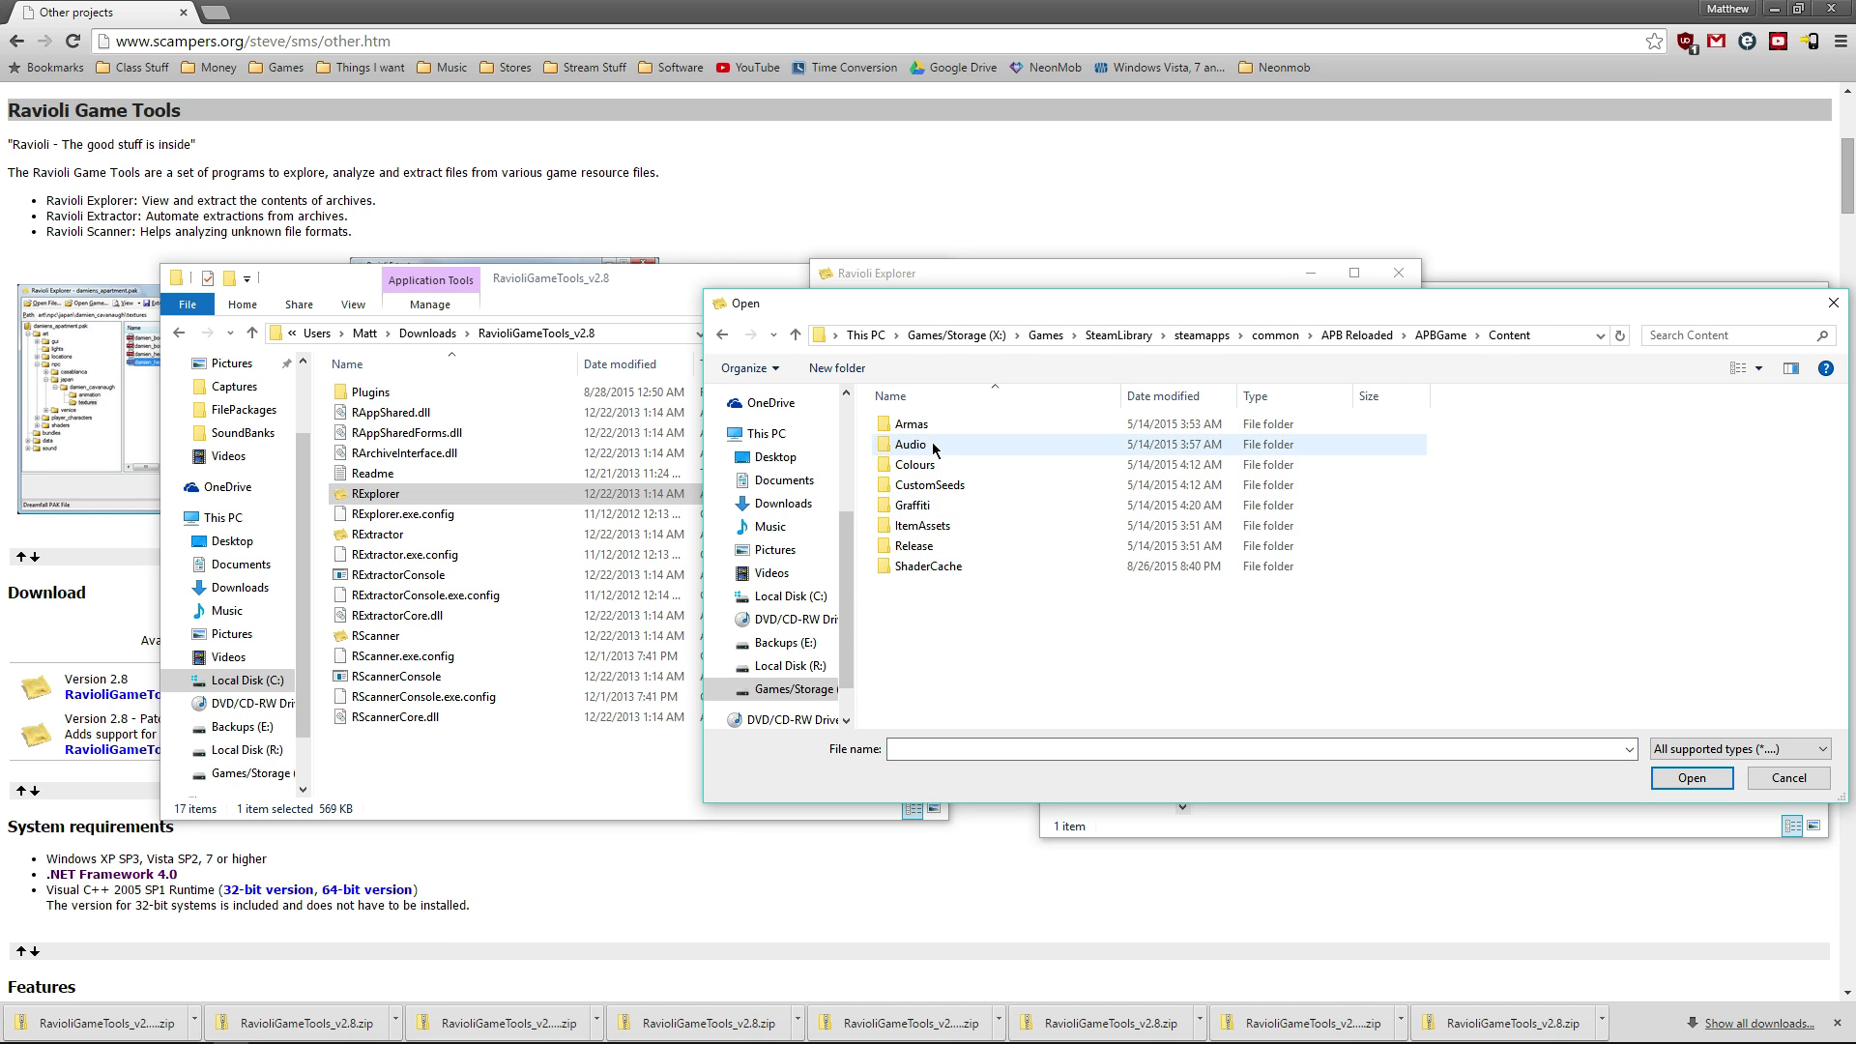
{"action": "double_click", "coordinate": [934, 448]}
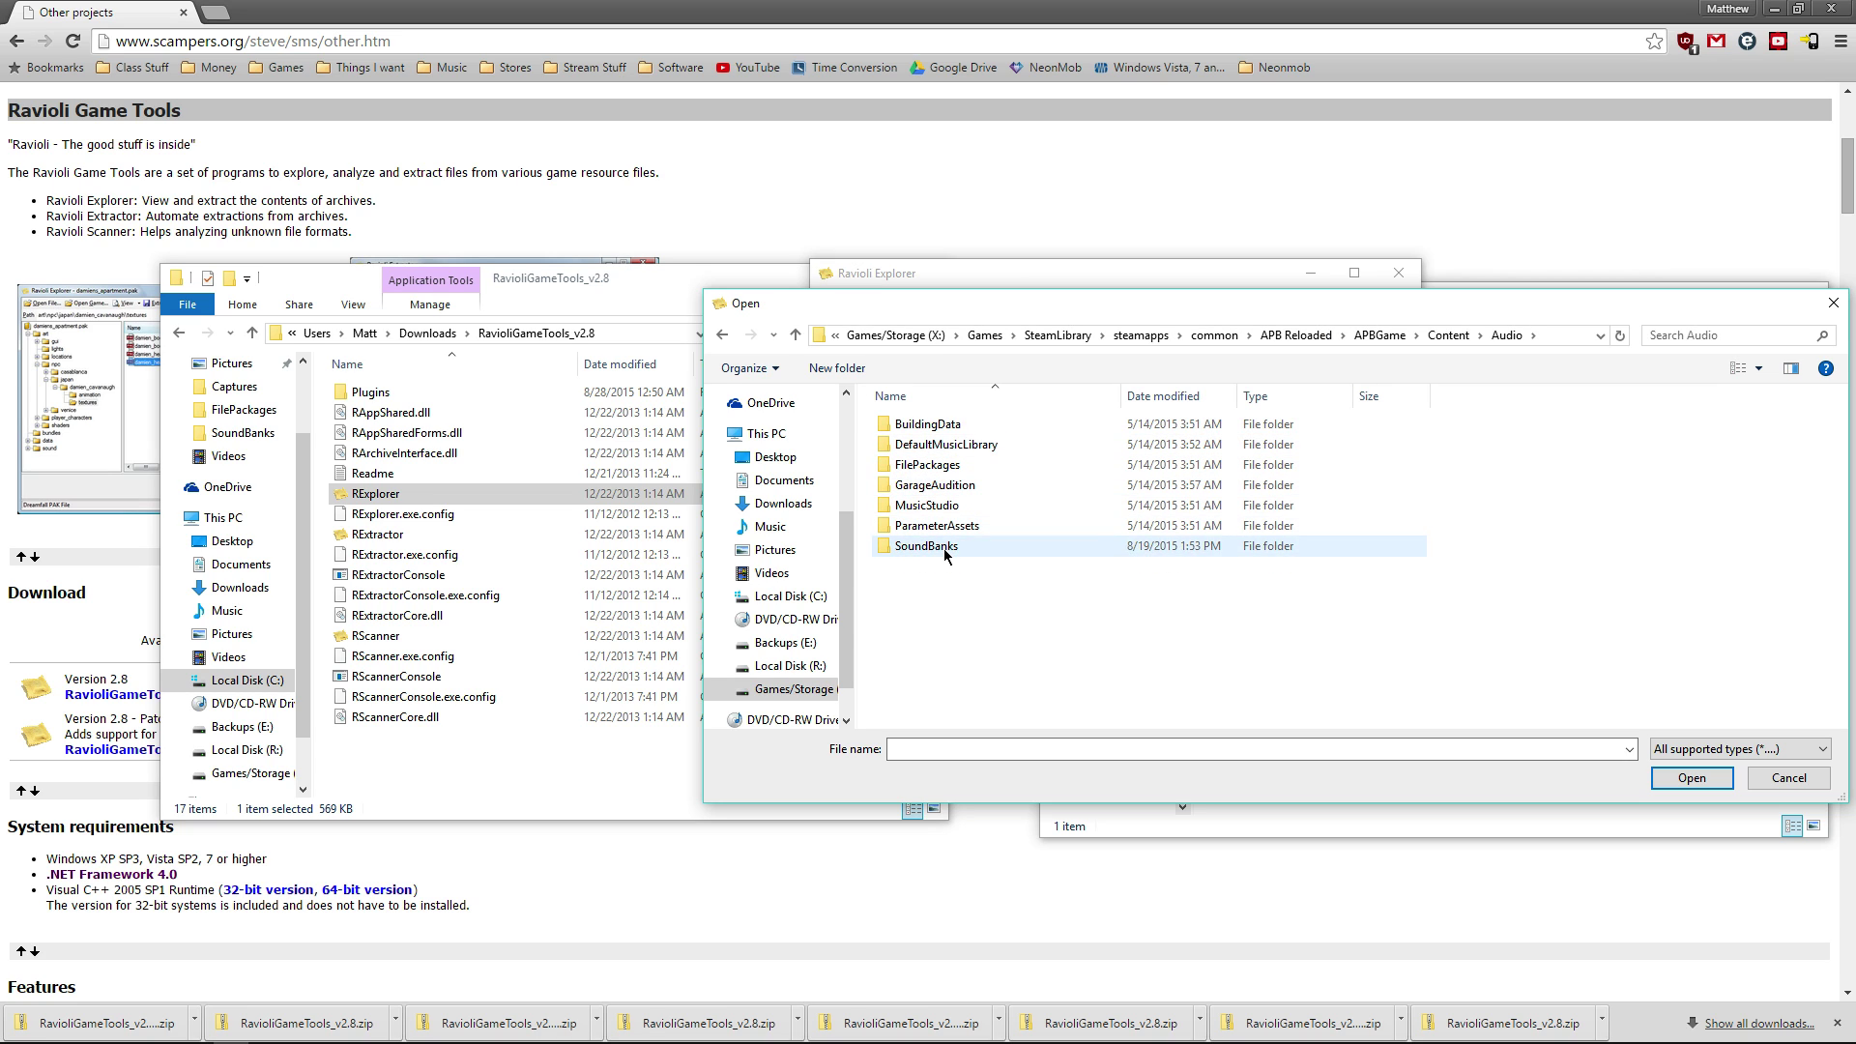
{"action": "left_click", "coordinate": [938, 466]}
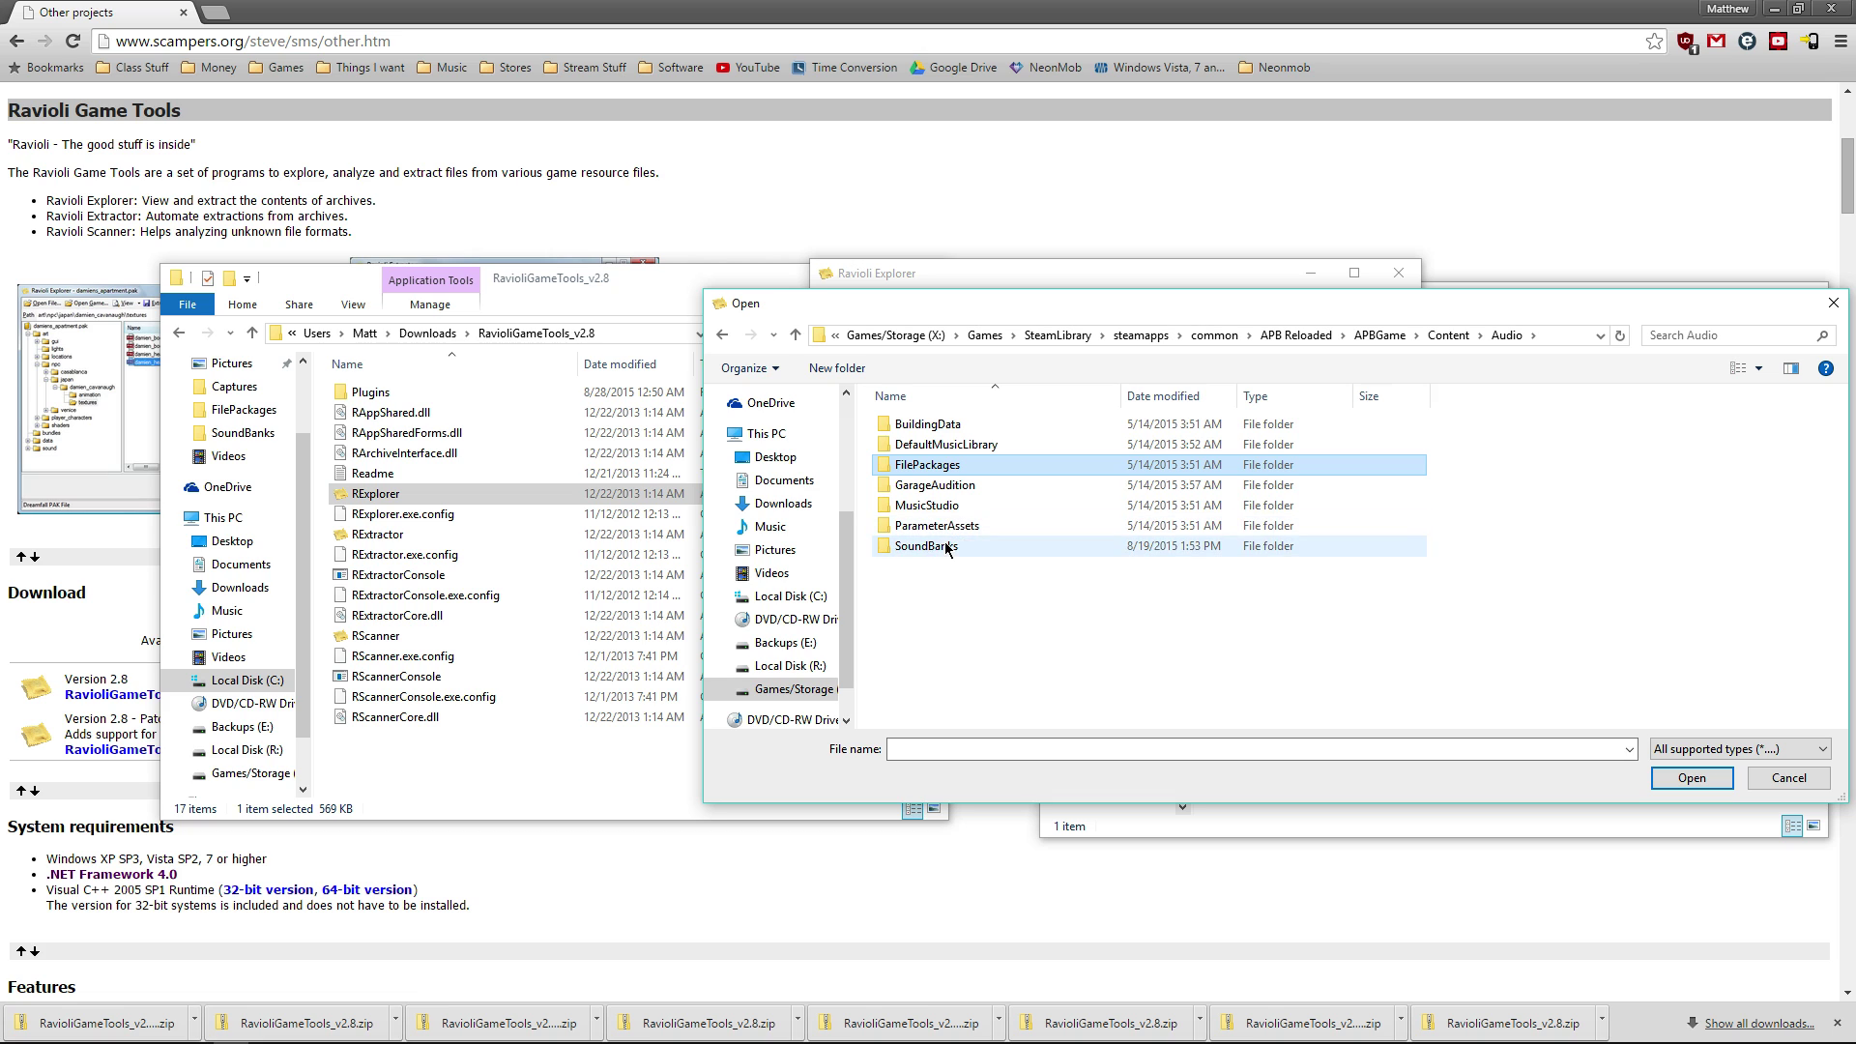
{"action": "double_click", "coordinate": [946, 467]}
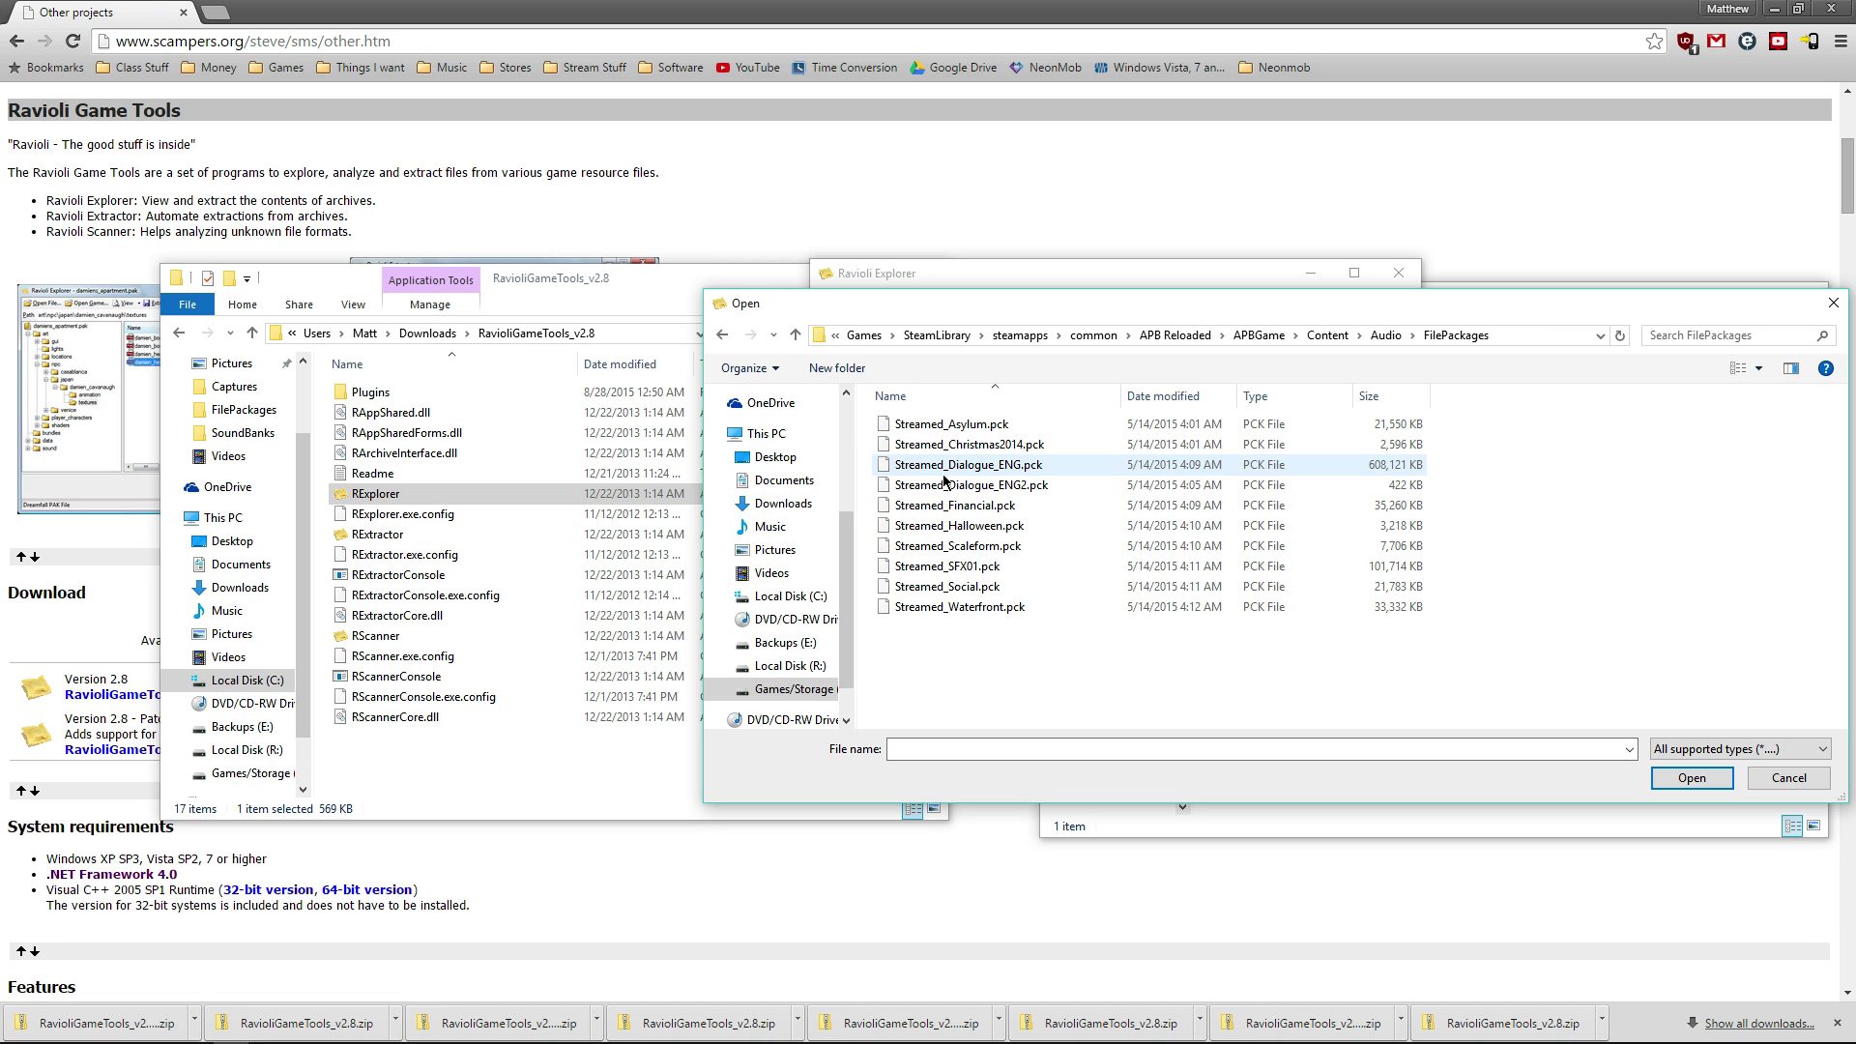
{"action": "double_click", "coordinate": [971, 569]}
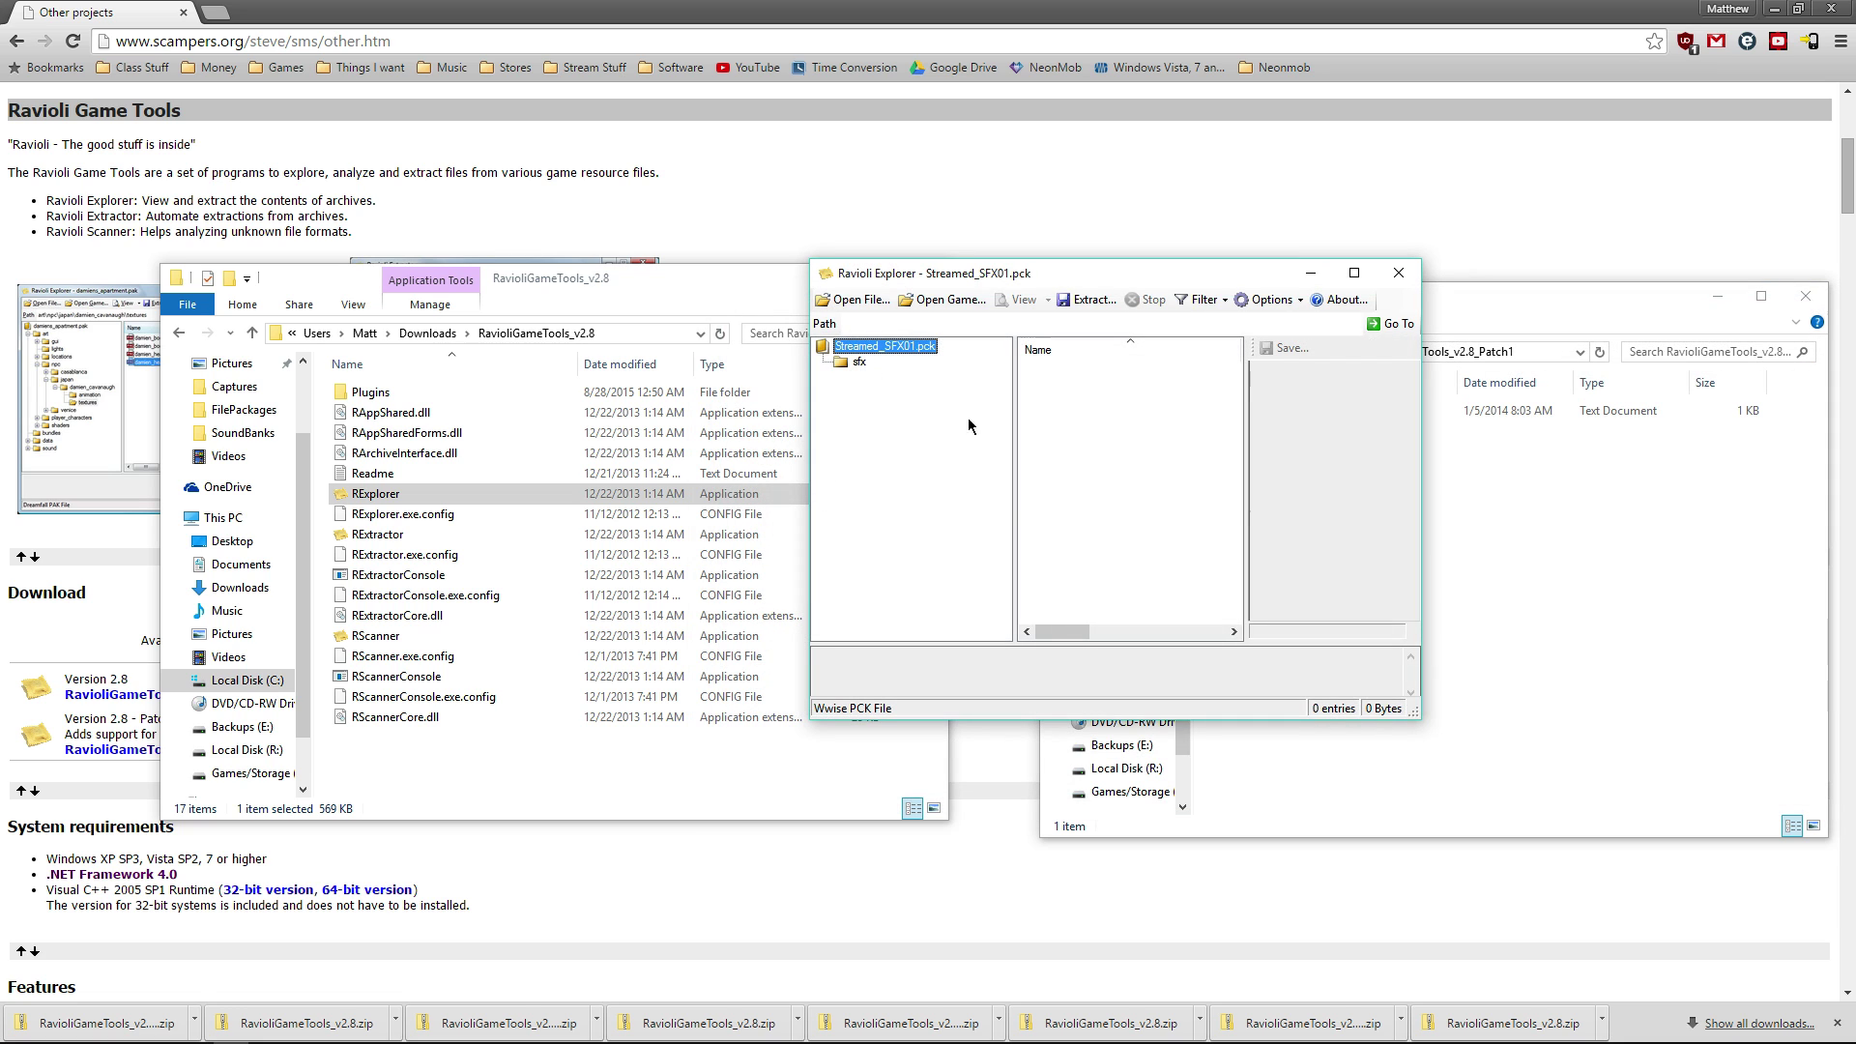
Step: Browse the archive's sfx folder in a maximized window and preview the sound 1005043897.wwise
{"action": "left_click", "coordinate": [858, 364]}
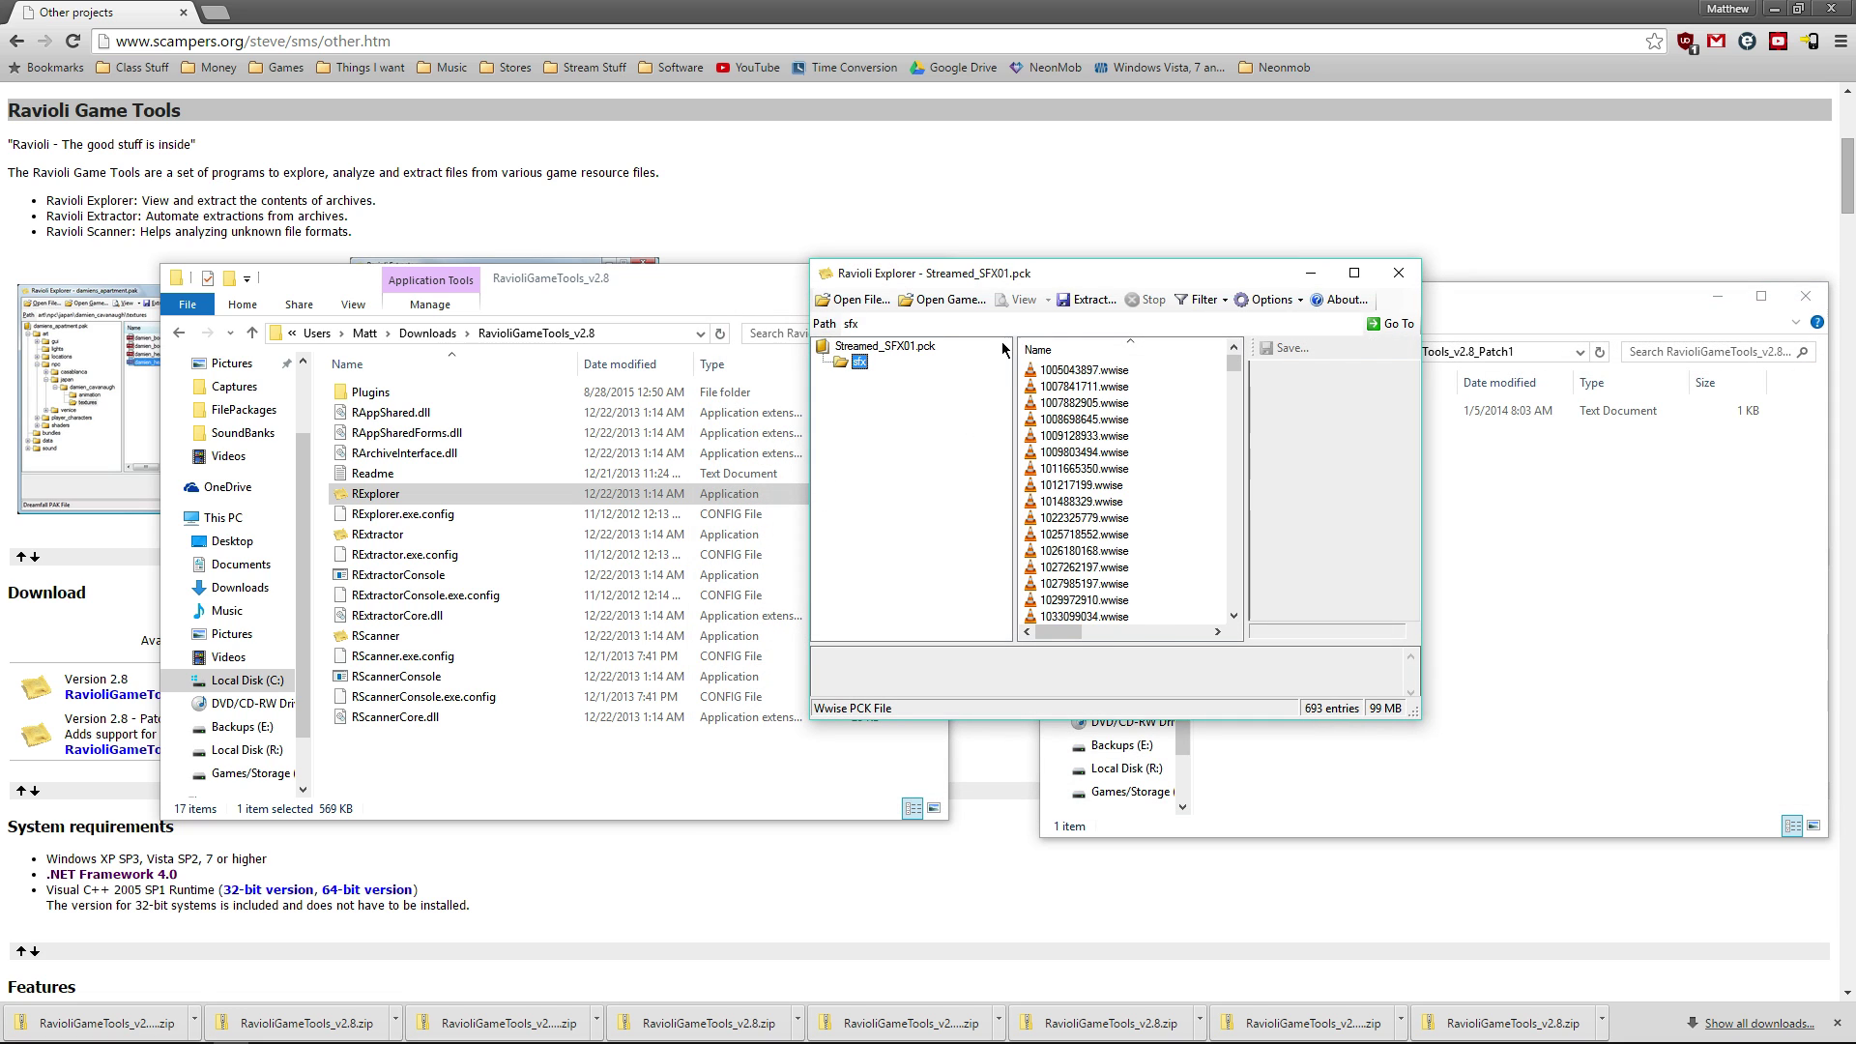
{"action": "double_click", "coordinate": [1148, 280]}
{"action": "scroll", "coordinate": [897, 455], "scroll_direction": "down", "scroll_amount": 15}
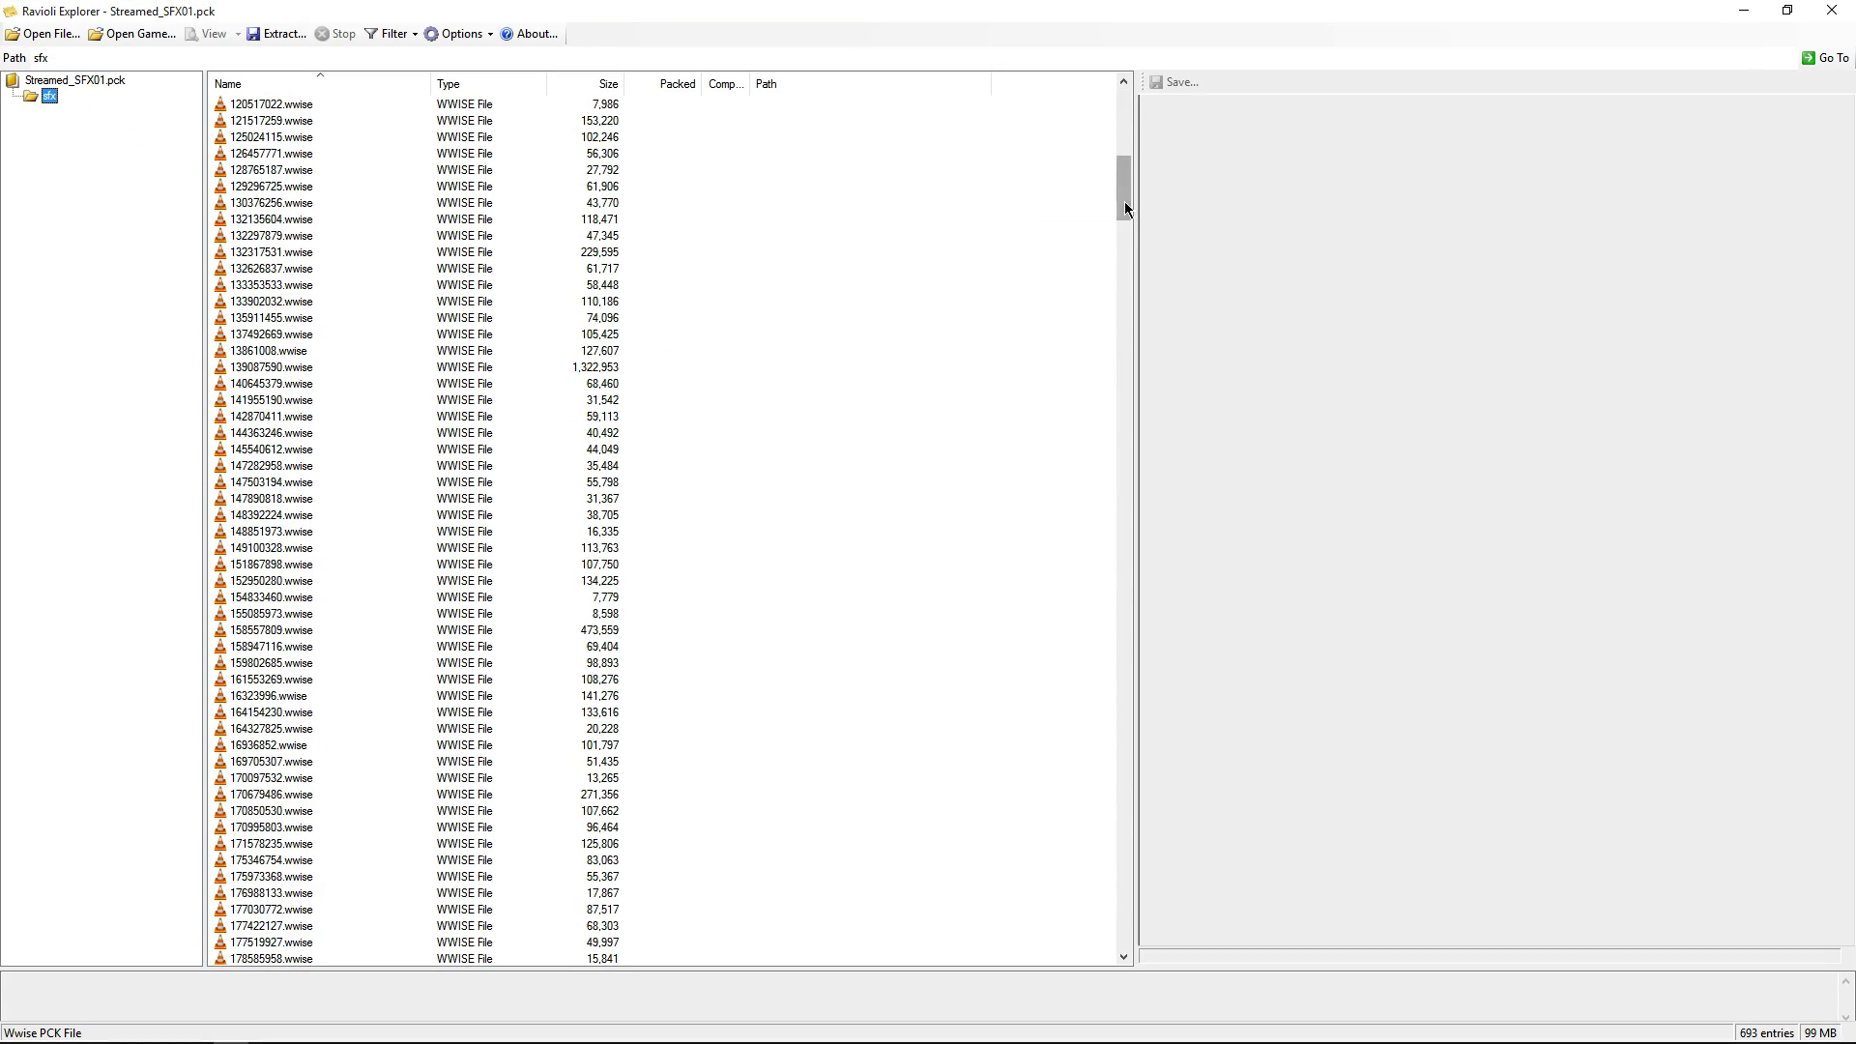
{"action": "left_click_drag", "start_coordinate": [1125, 207], "coordinate": [1068, 121]}
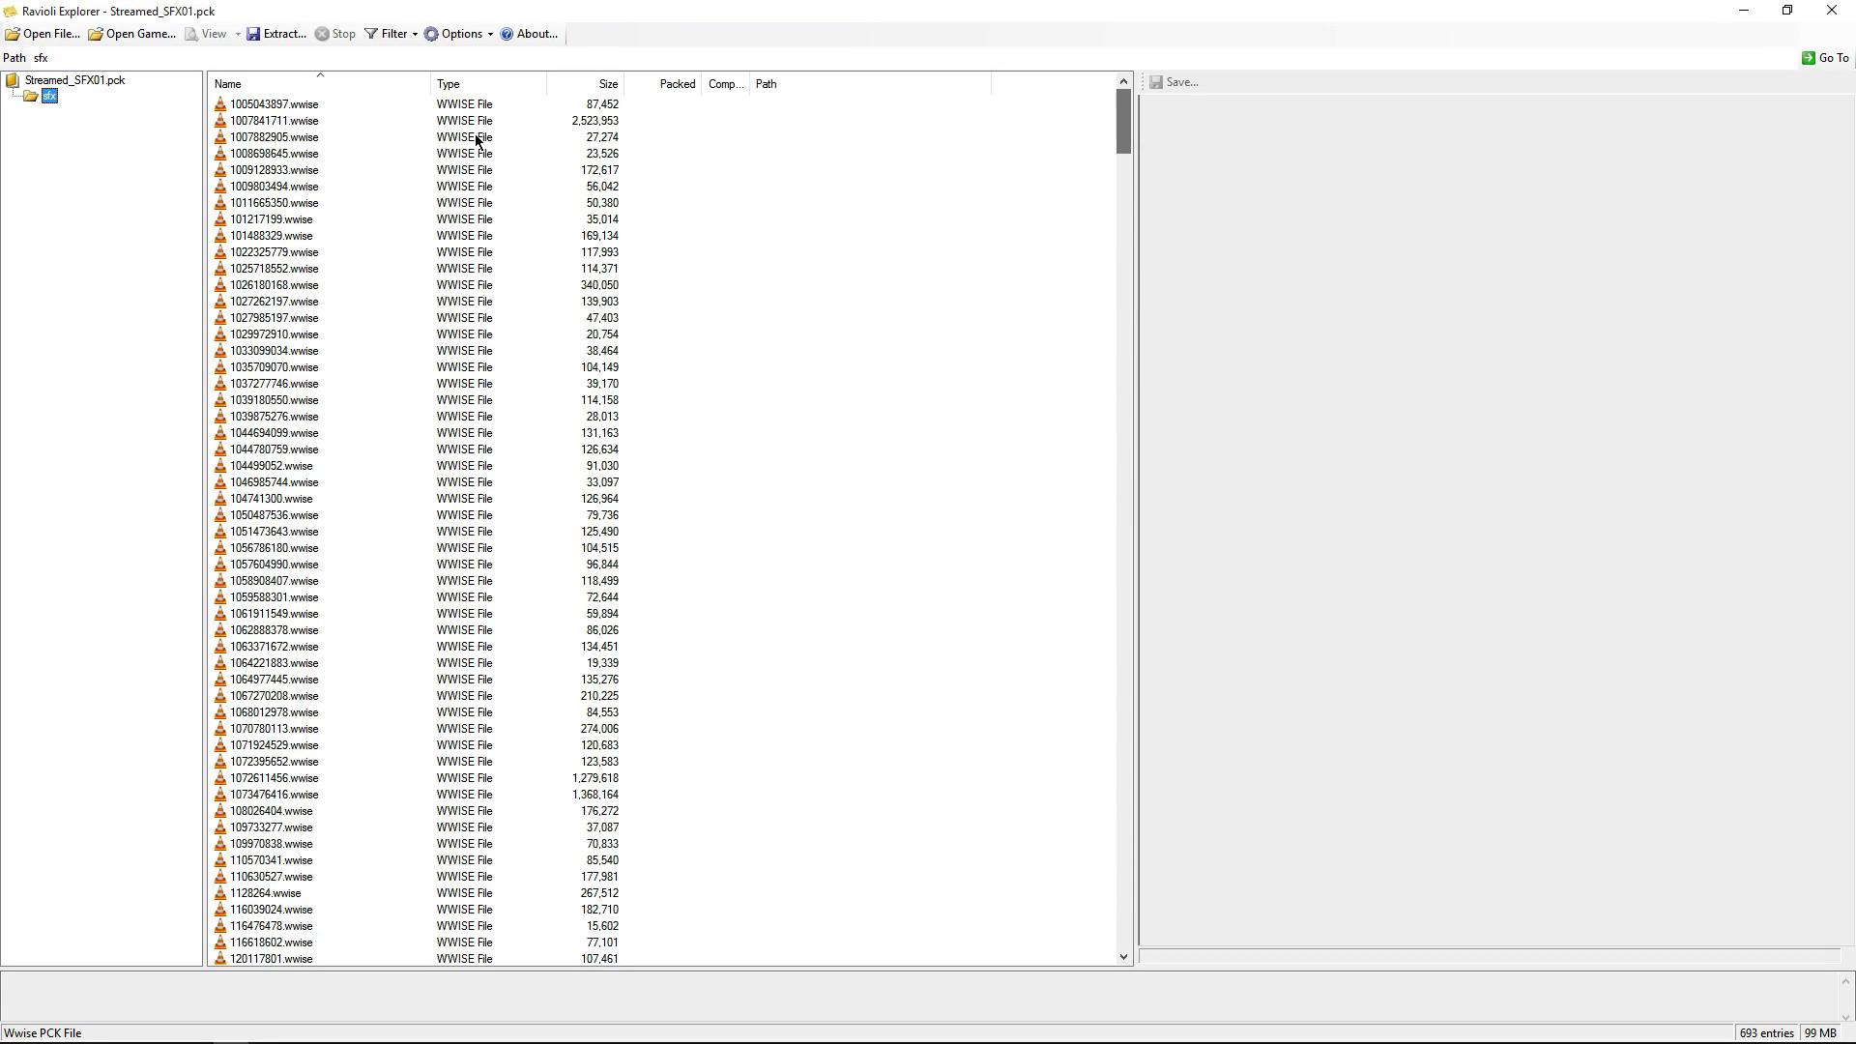
{"action": "left_click", "coordinate": [282, 109]}
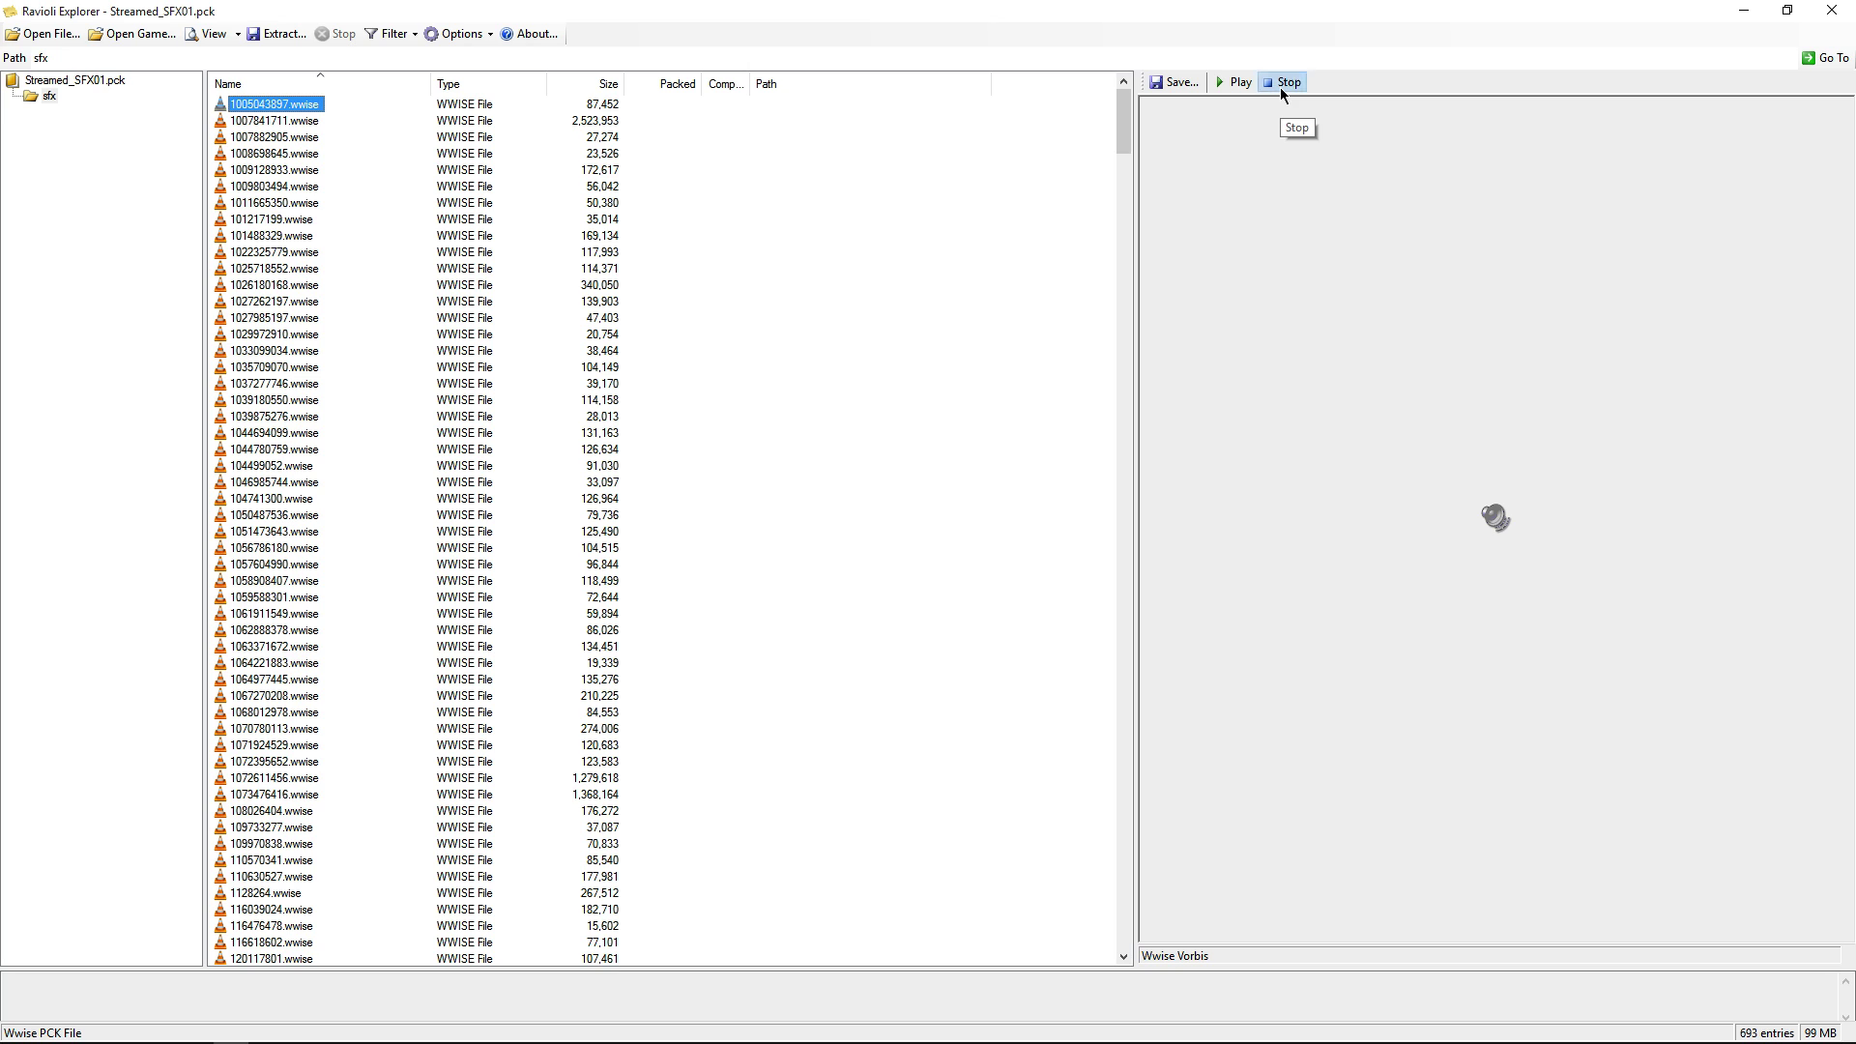
Step: Set up extraction of 1005043897.wwise to a new folder named APB inside Downloads
{"action": "right_click", "coordinate": [280, 103]}
{"action": "left_click", "coordinate": [362, 221]}
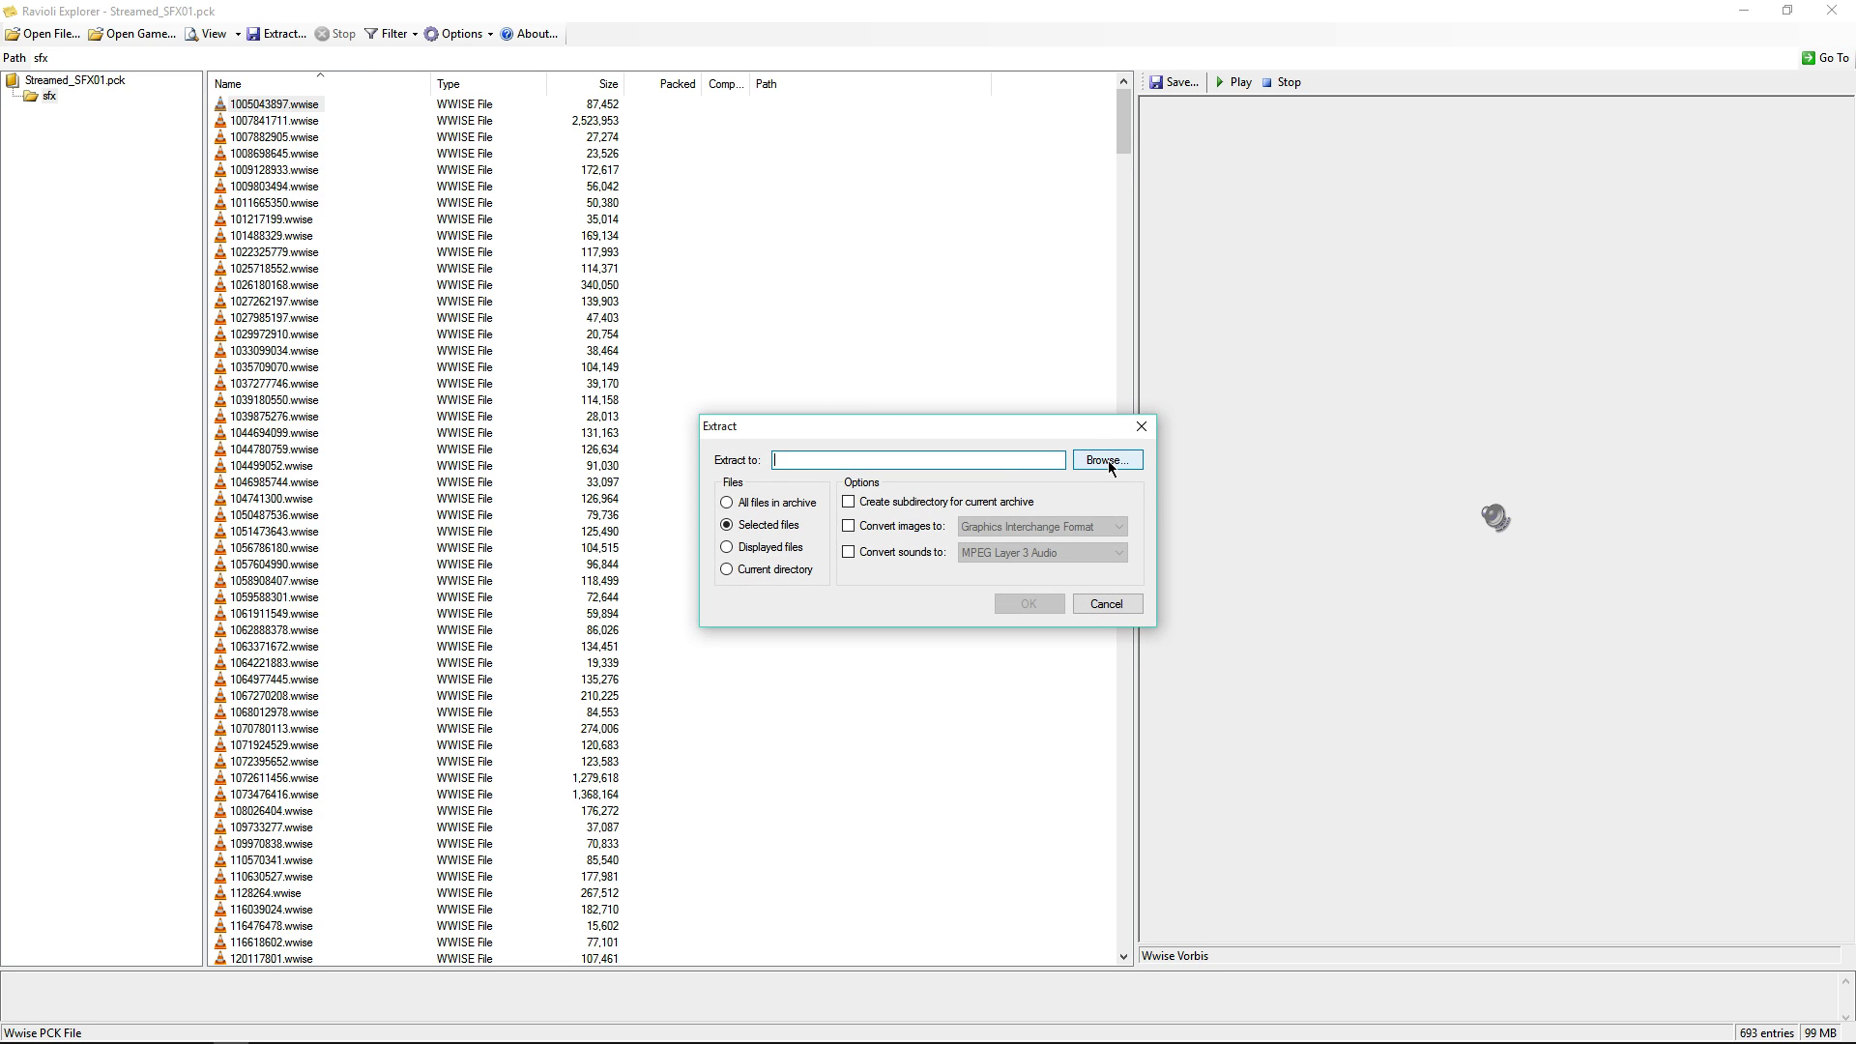
{"action": "left_click", "coordinate": [1108, 462]}
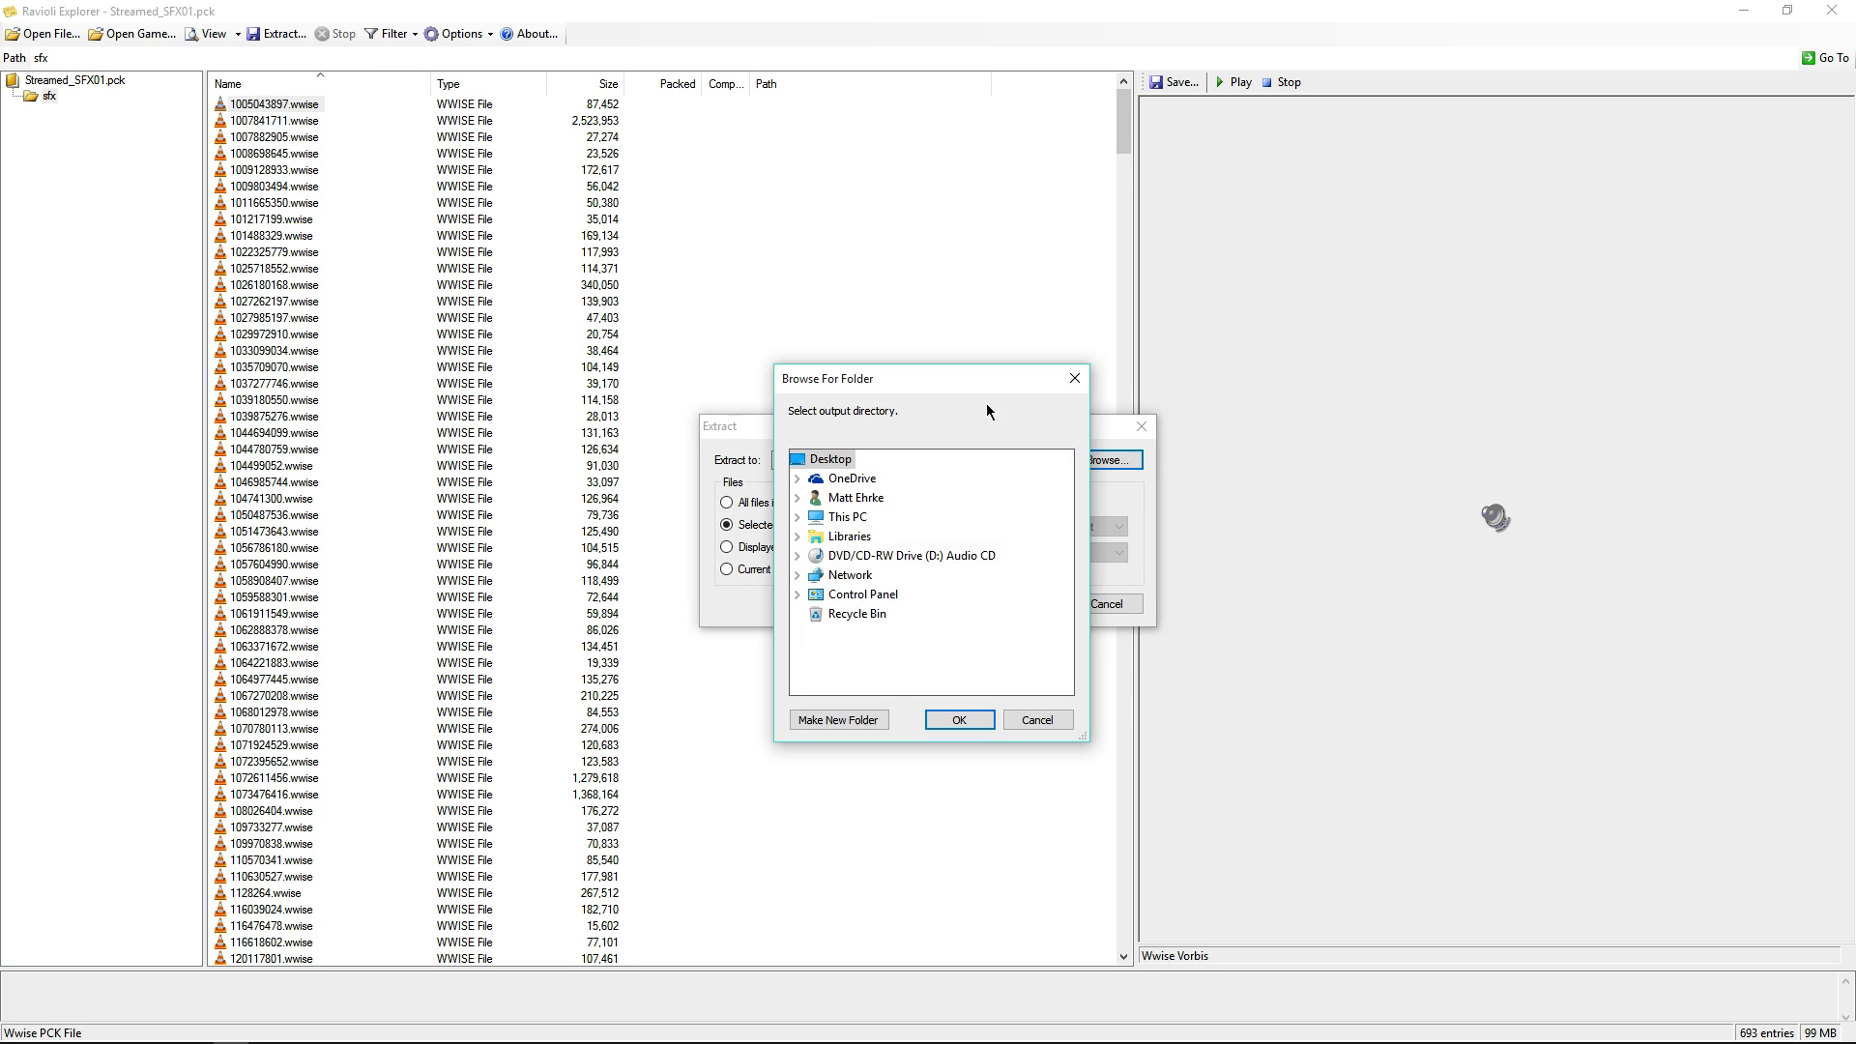
{"action": "left_click", "coordinate": [798, 518]}
{"action": "double_click", "coordinate": [849, 519]}
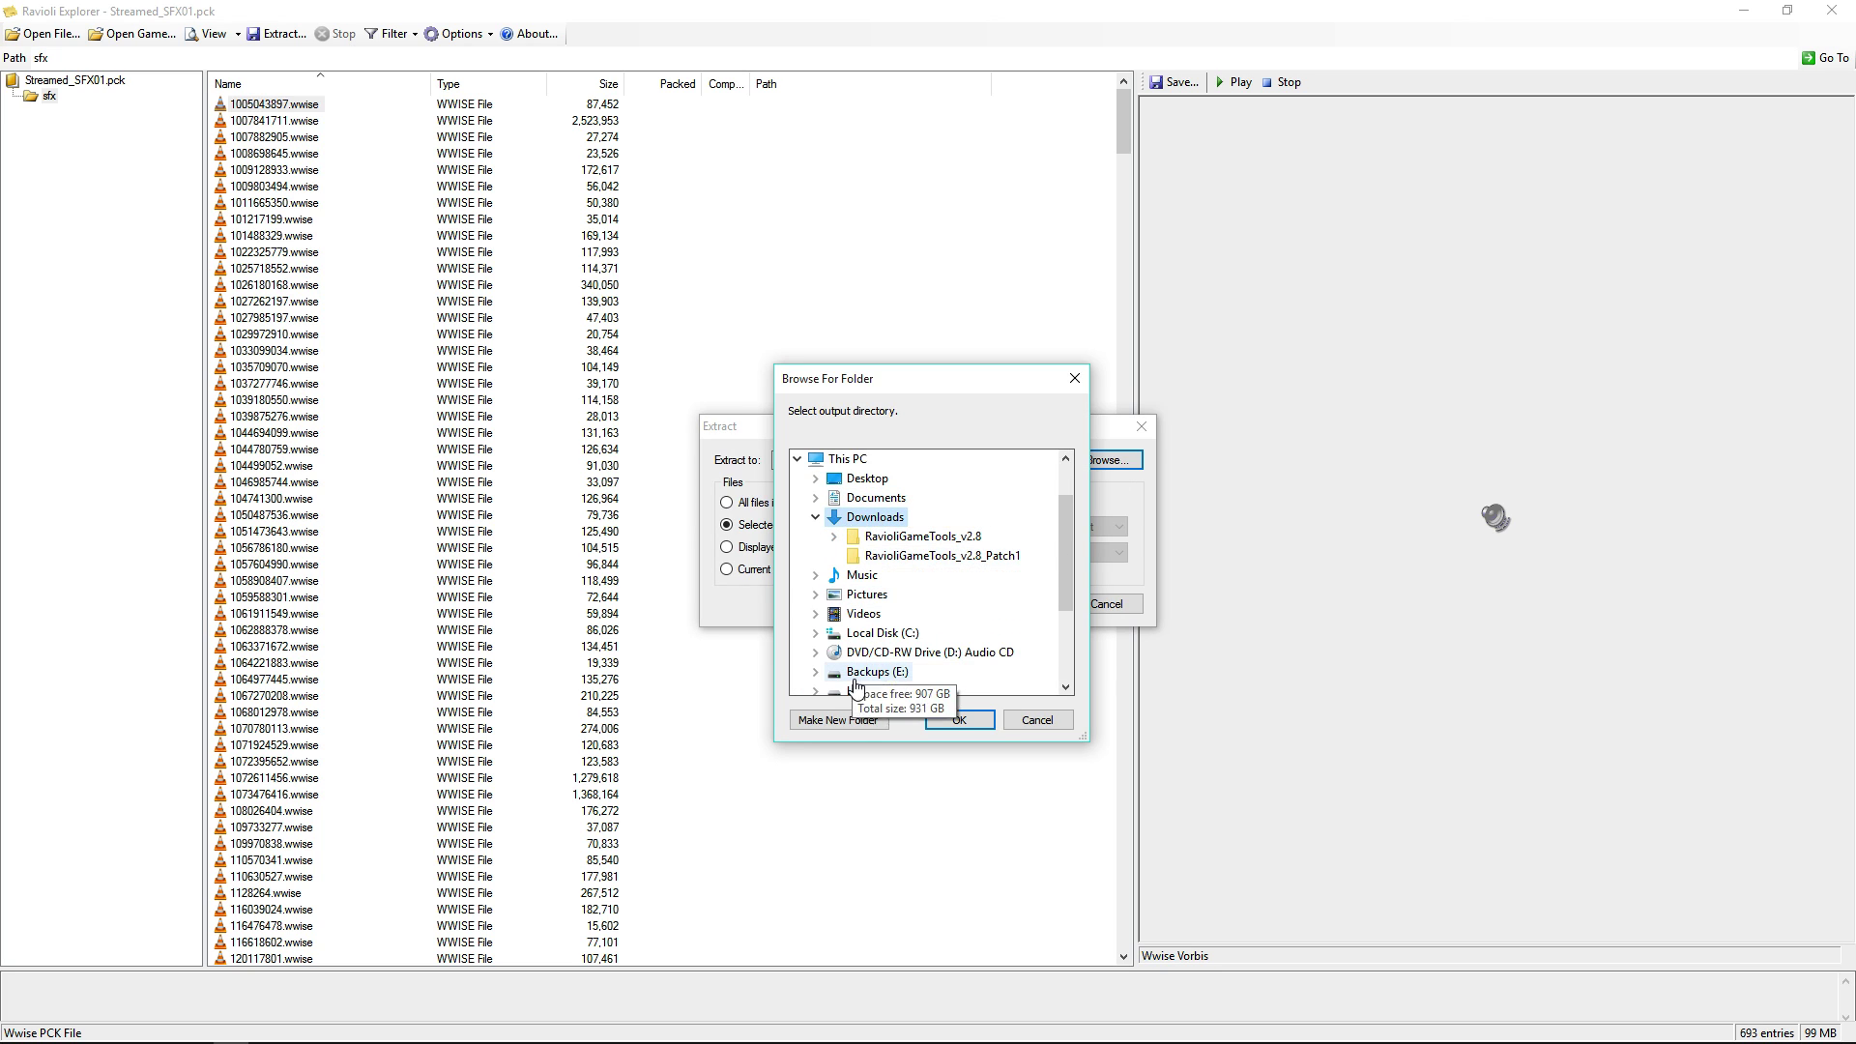
{"action": "left_click", "coordinate": [854, 720]}
{"action": "type", "text": "APB"}
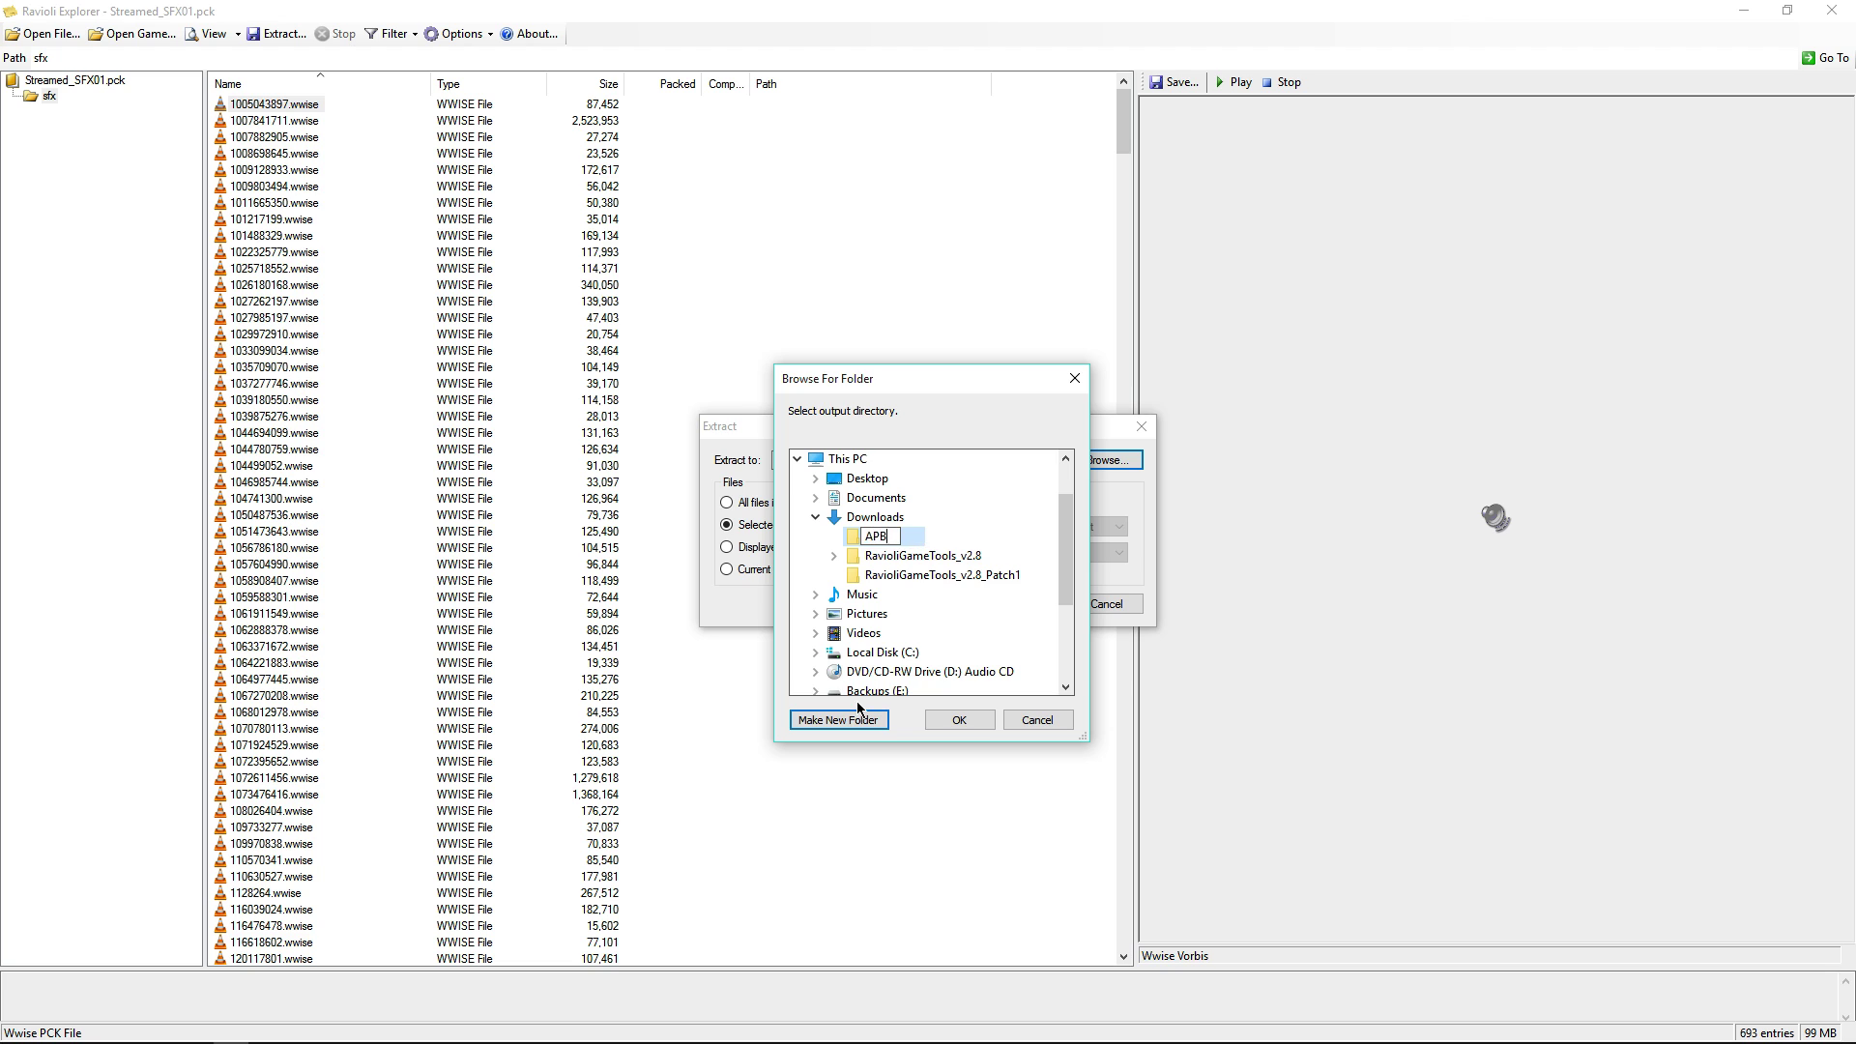
{"action": "key", "text": "Return"}
{"action": "left_click", "coordinate": [959, 720]}
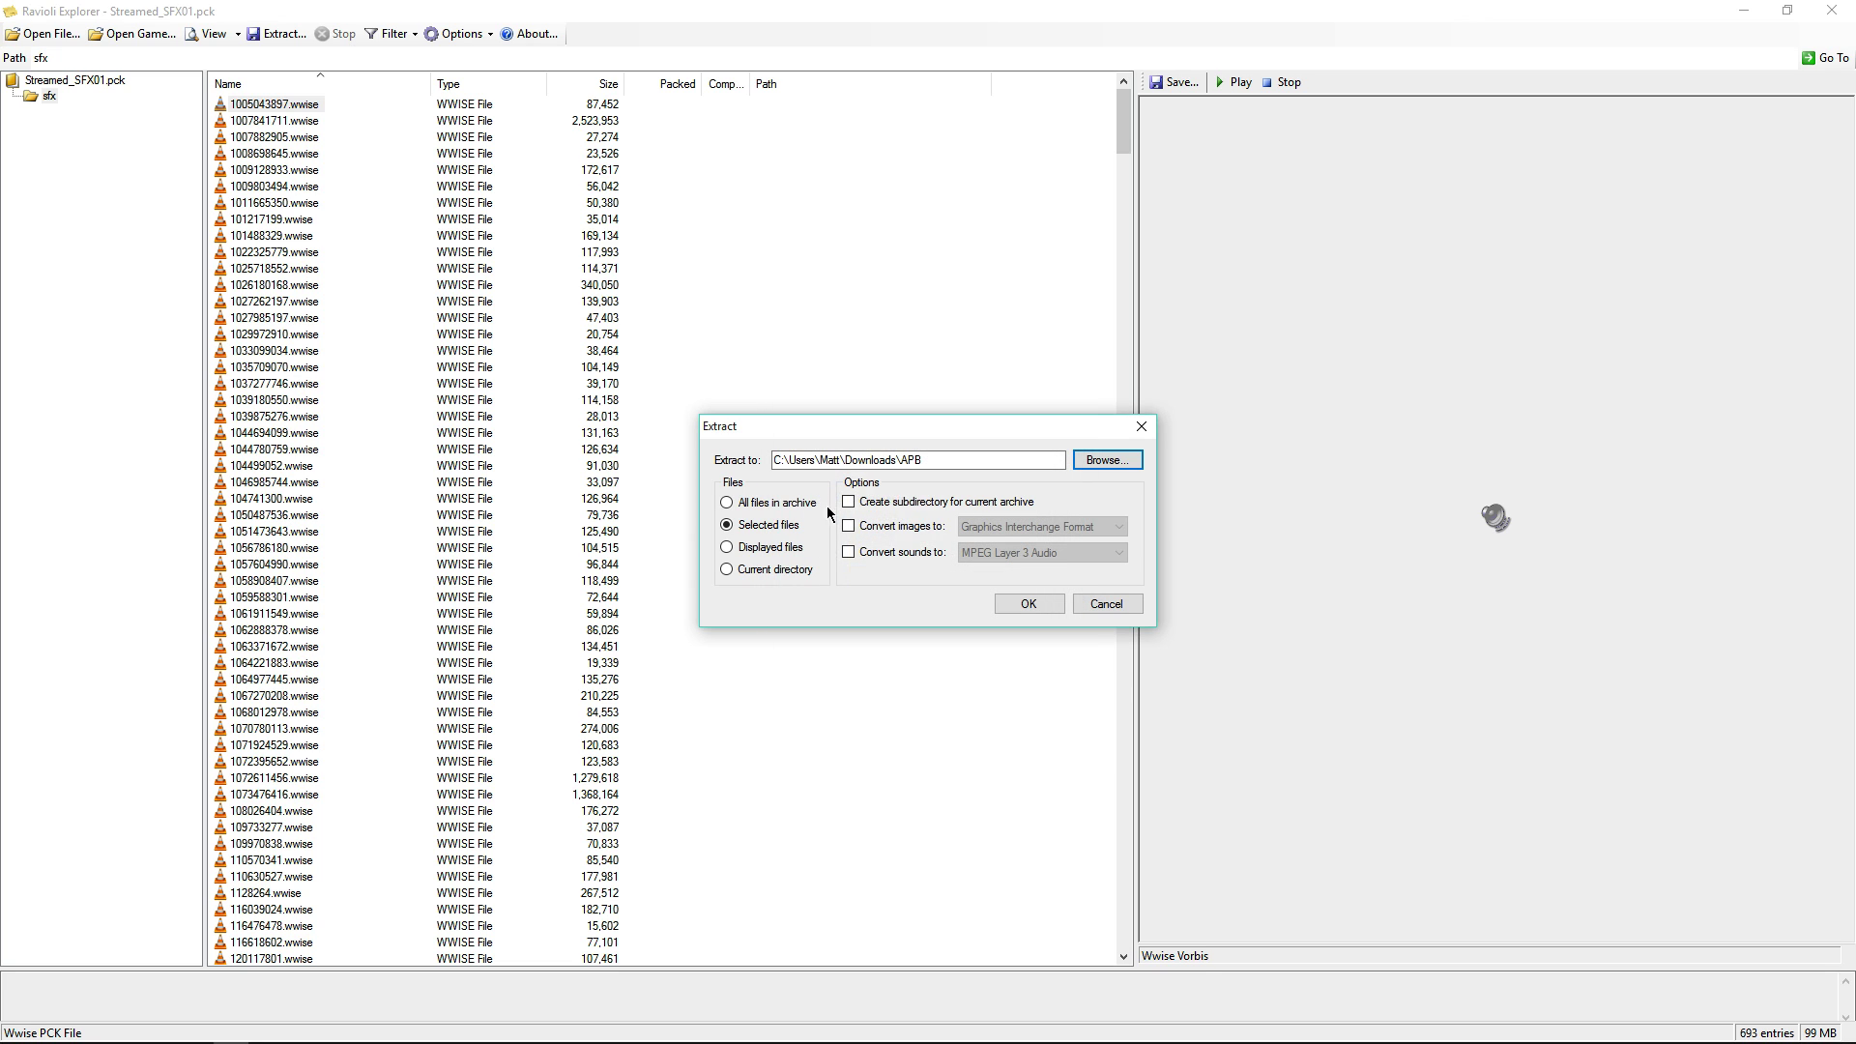
Step: Enable sound conversion to Ogg Vorbis and extract the selected file
{"action": "left_click", "coordinate": [913, 553]}
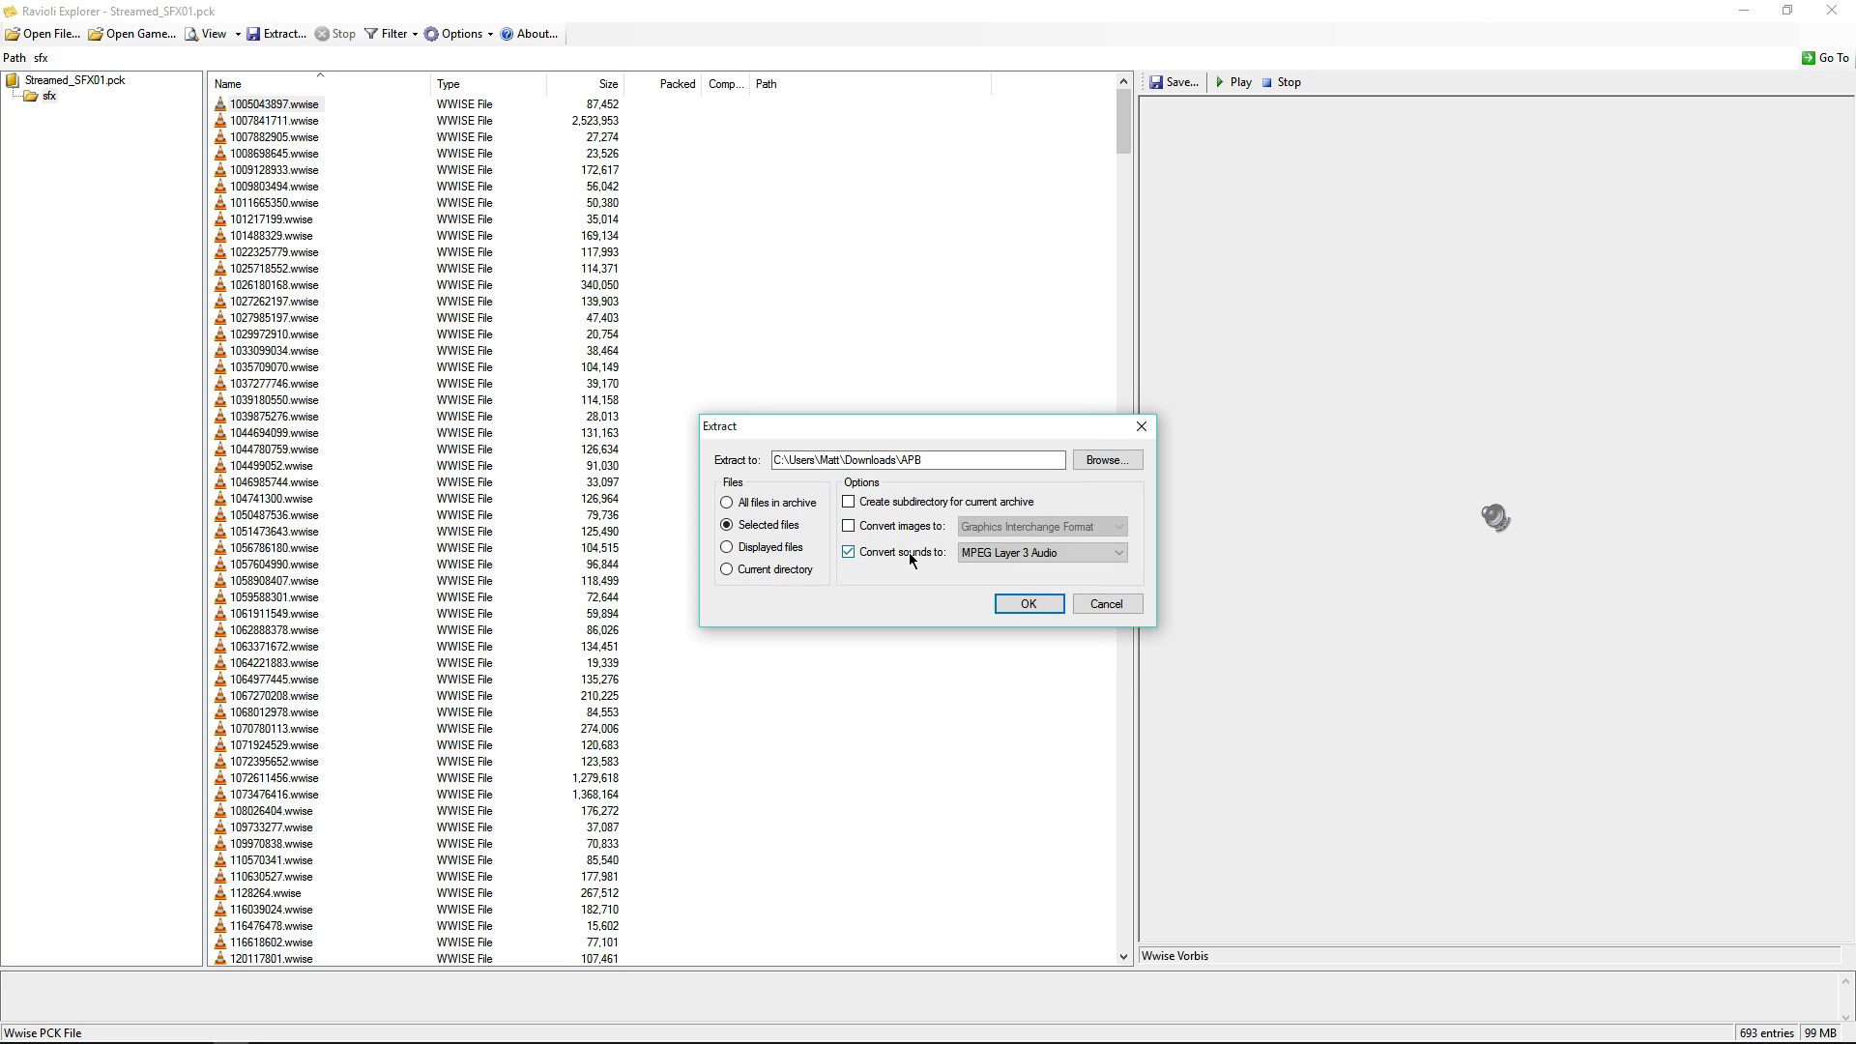
{"action": "left_click", "coordinate": [986, 562]}
{"action": "left_click", "coordinate": [1001, 581]}
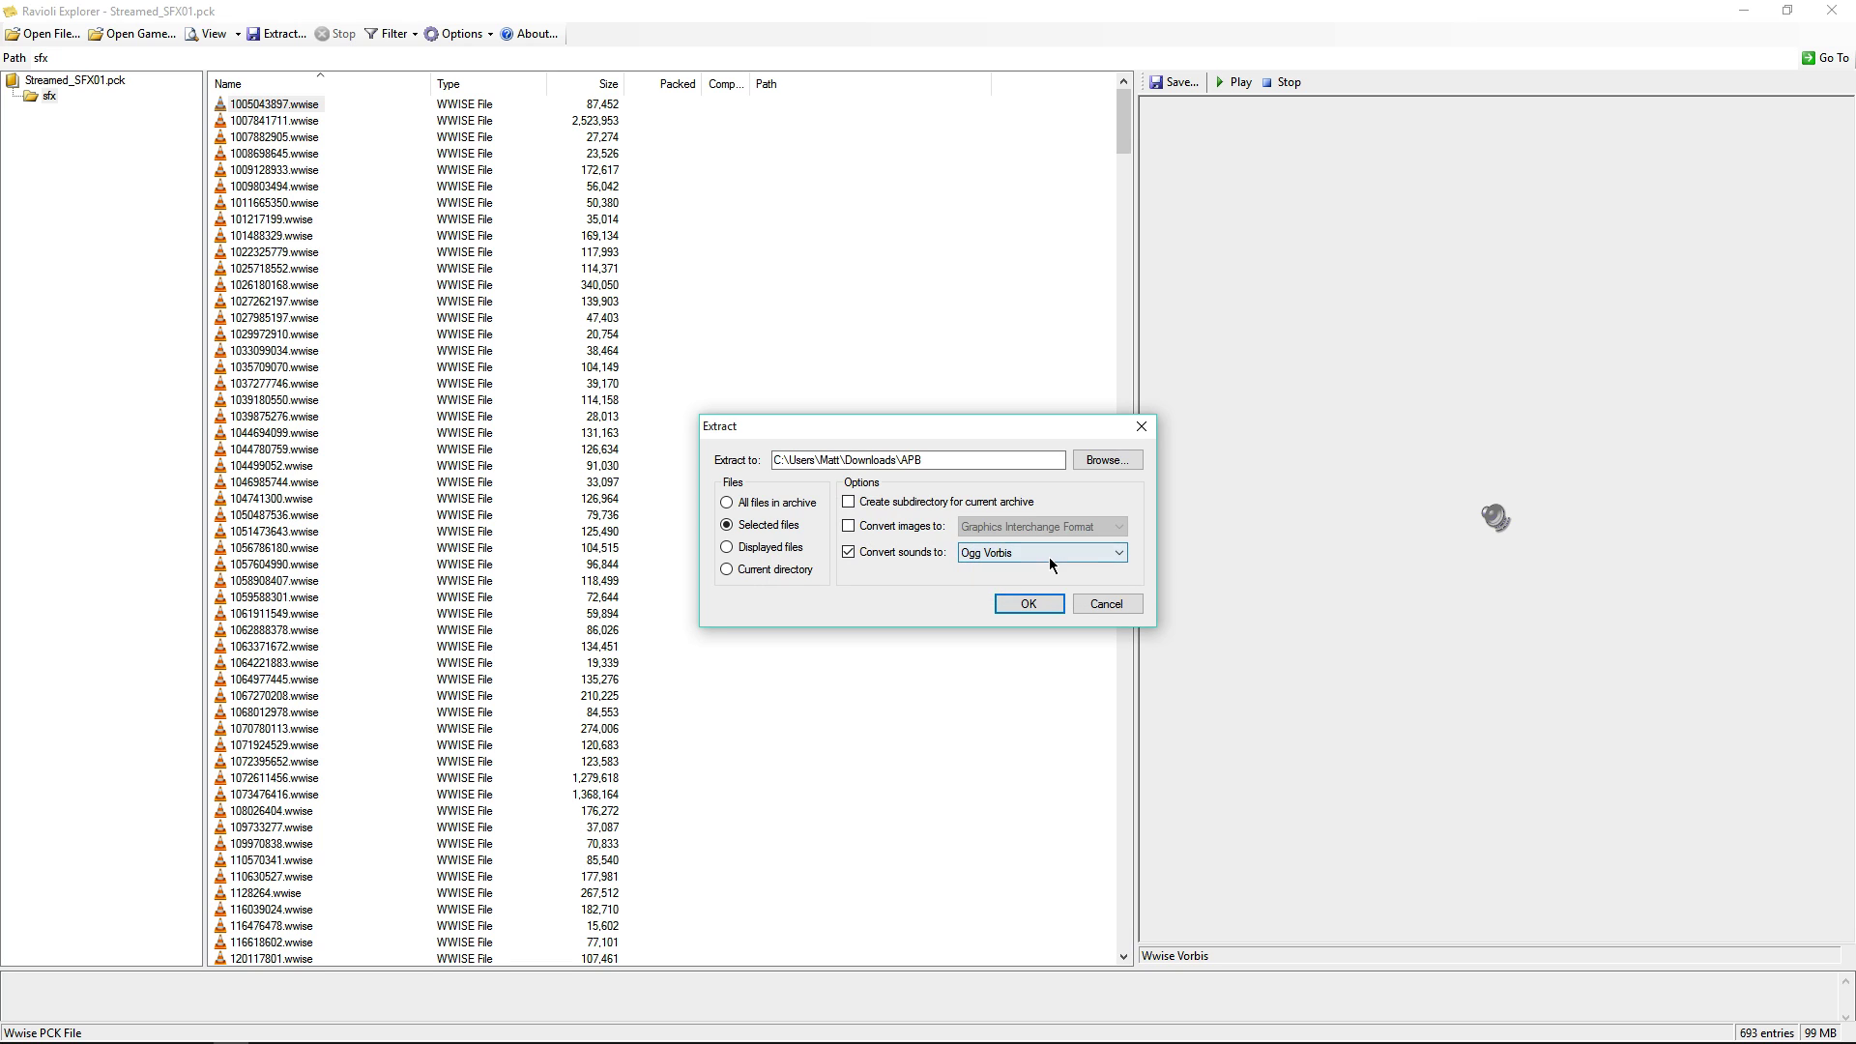
{"action": "left_click", "coordinate": [1029, 604]}
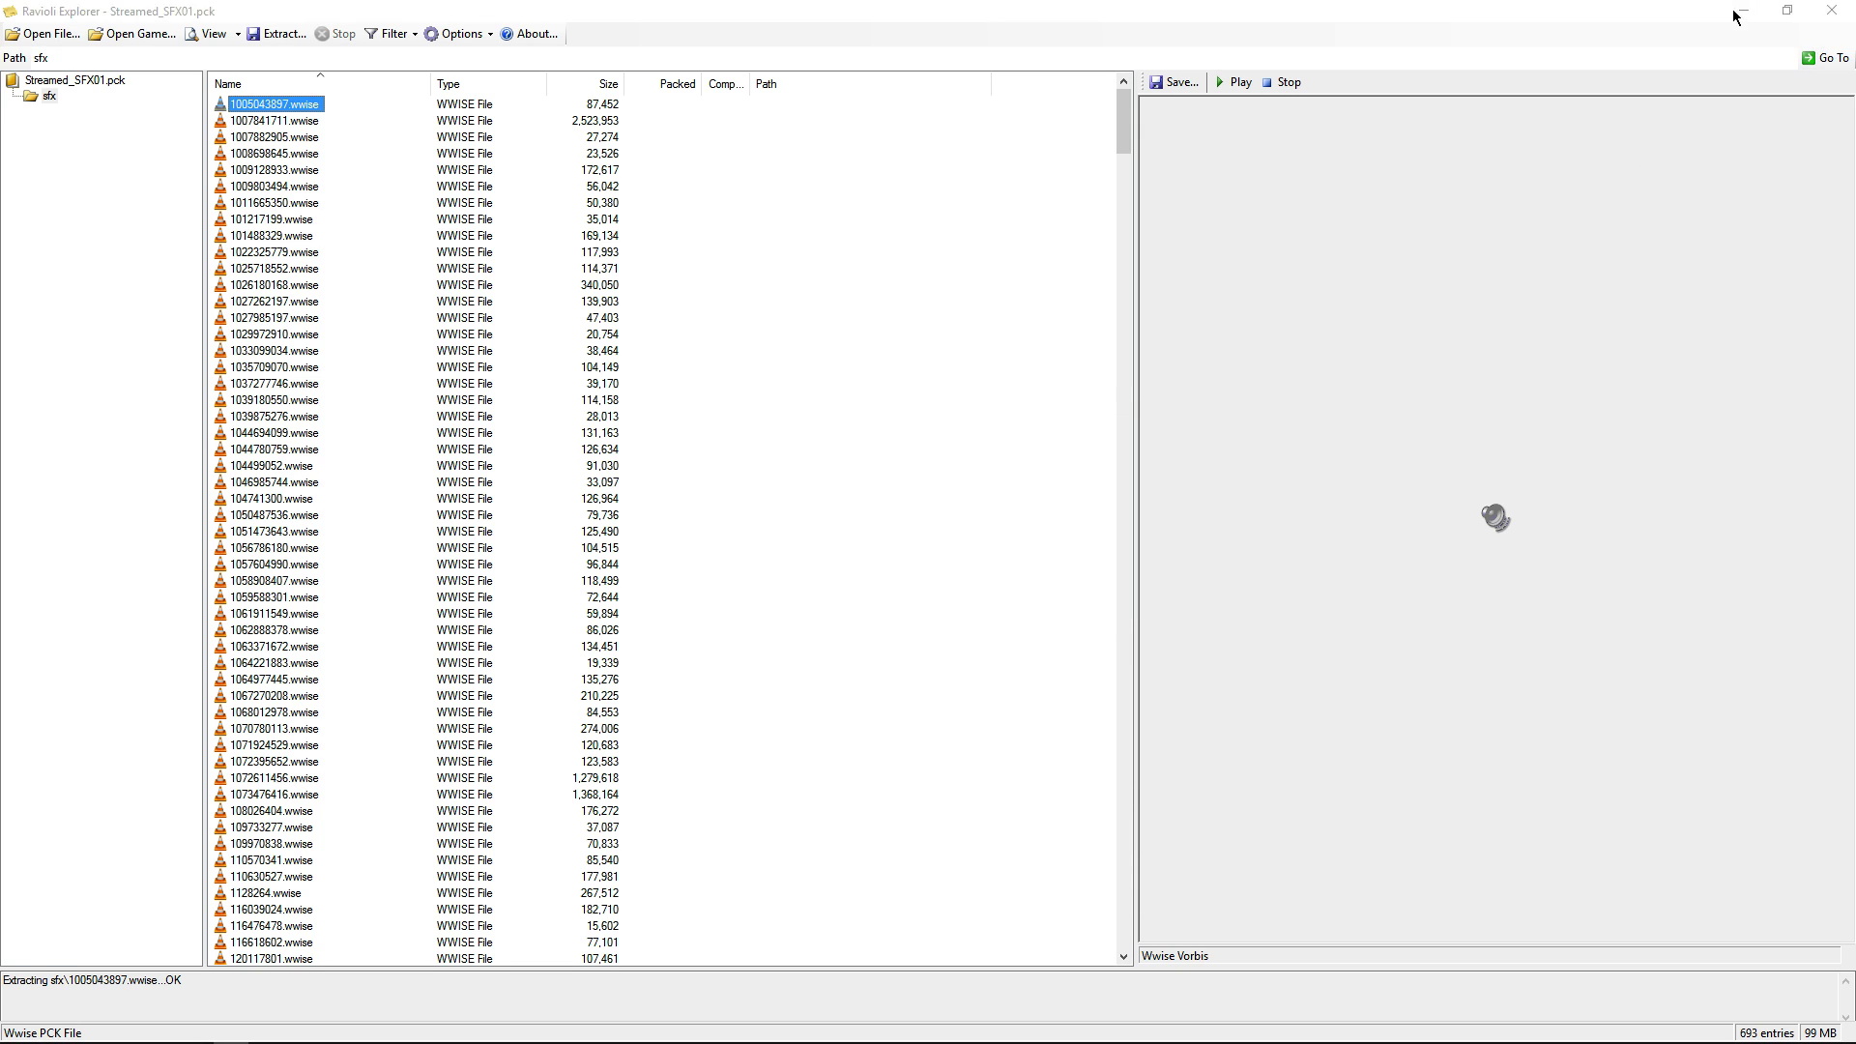
{"action": "left_click", "coordinate": [1740, 12]}
{"action": "left_click", "coordinate": [1330, 351]}
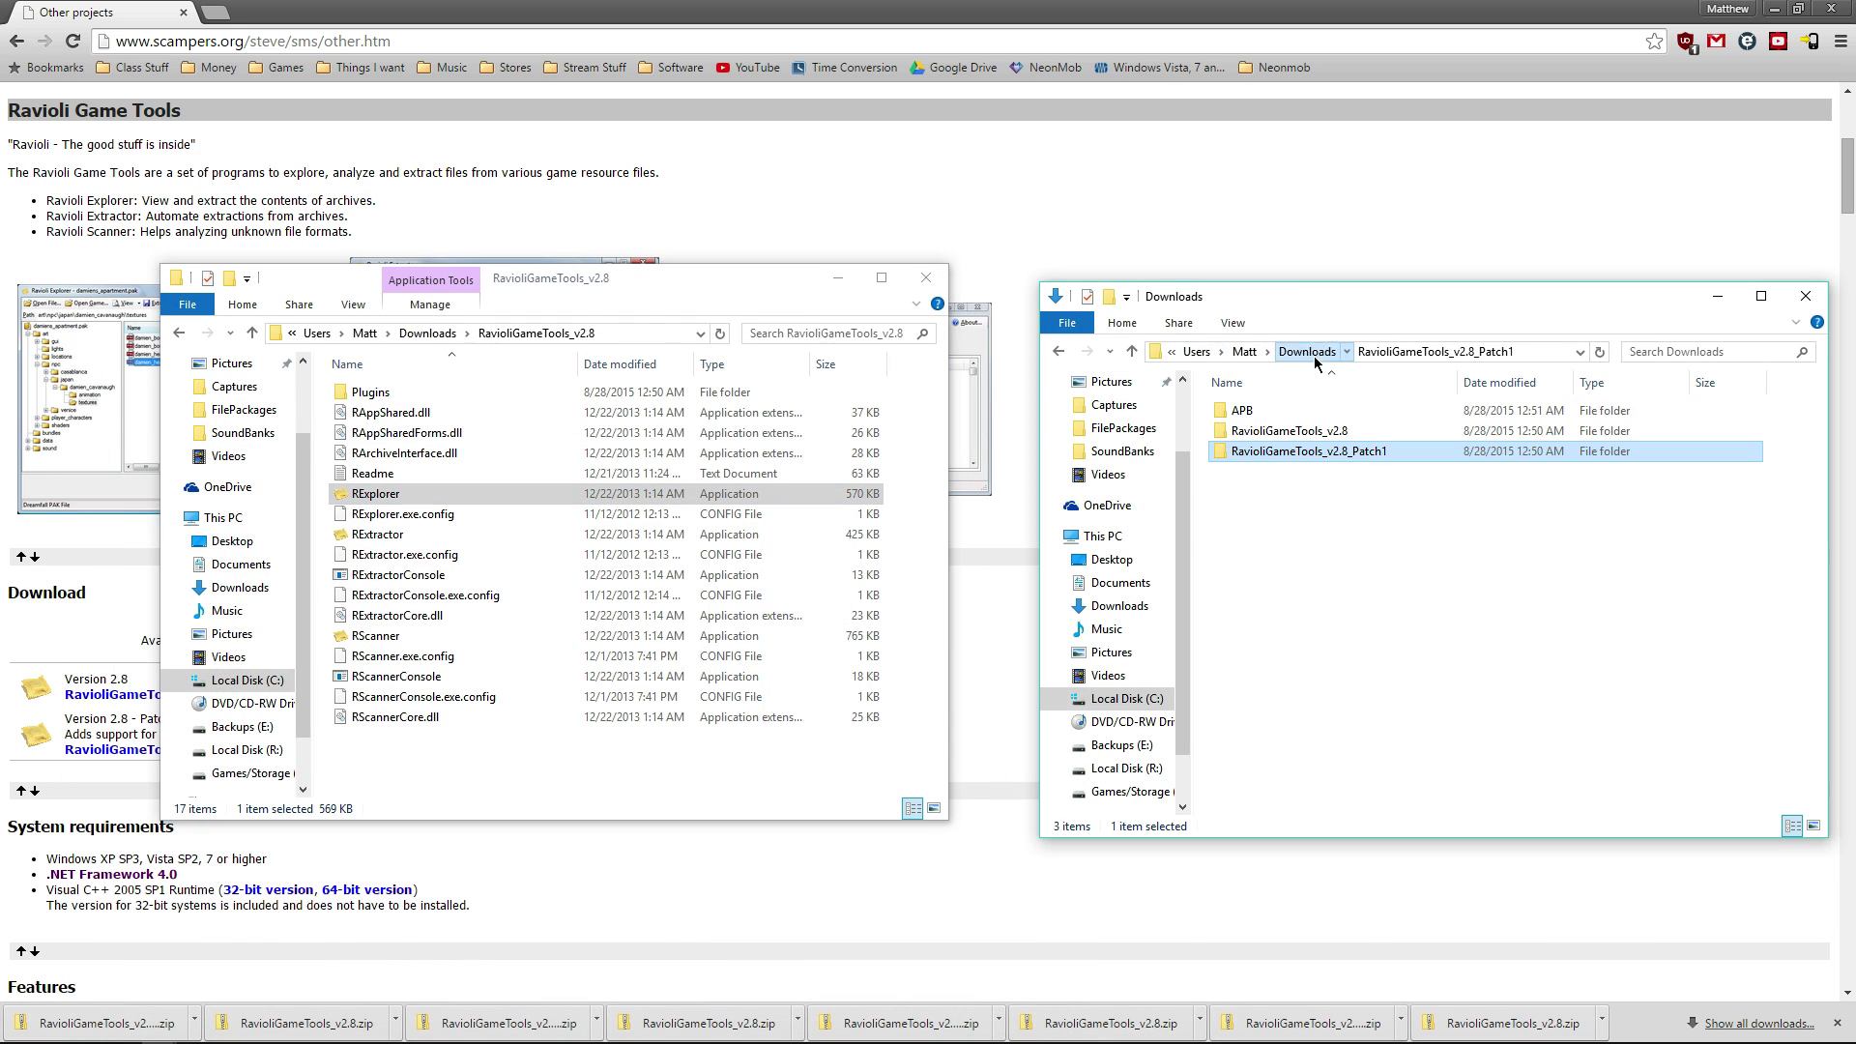
{"action": "double_click", "coordinate": [1264, 414]}
{"action": "double_click", "coordinate": [1266, 413]}
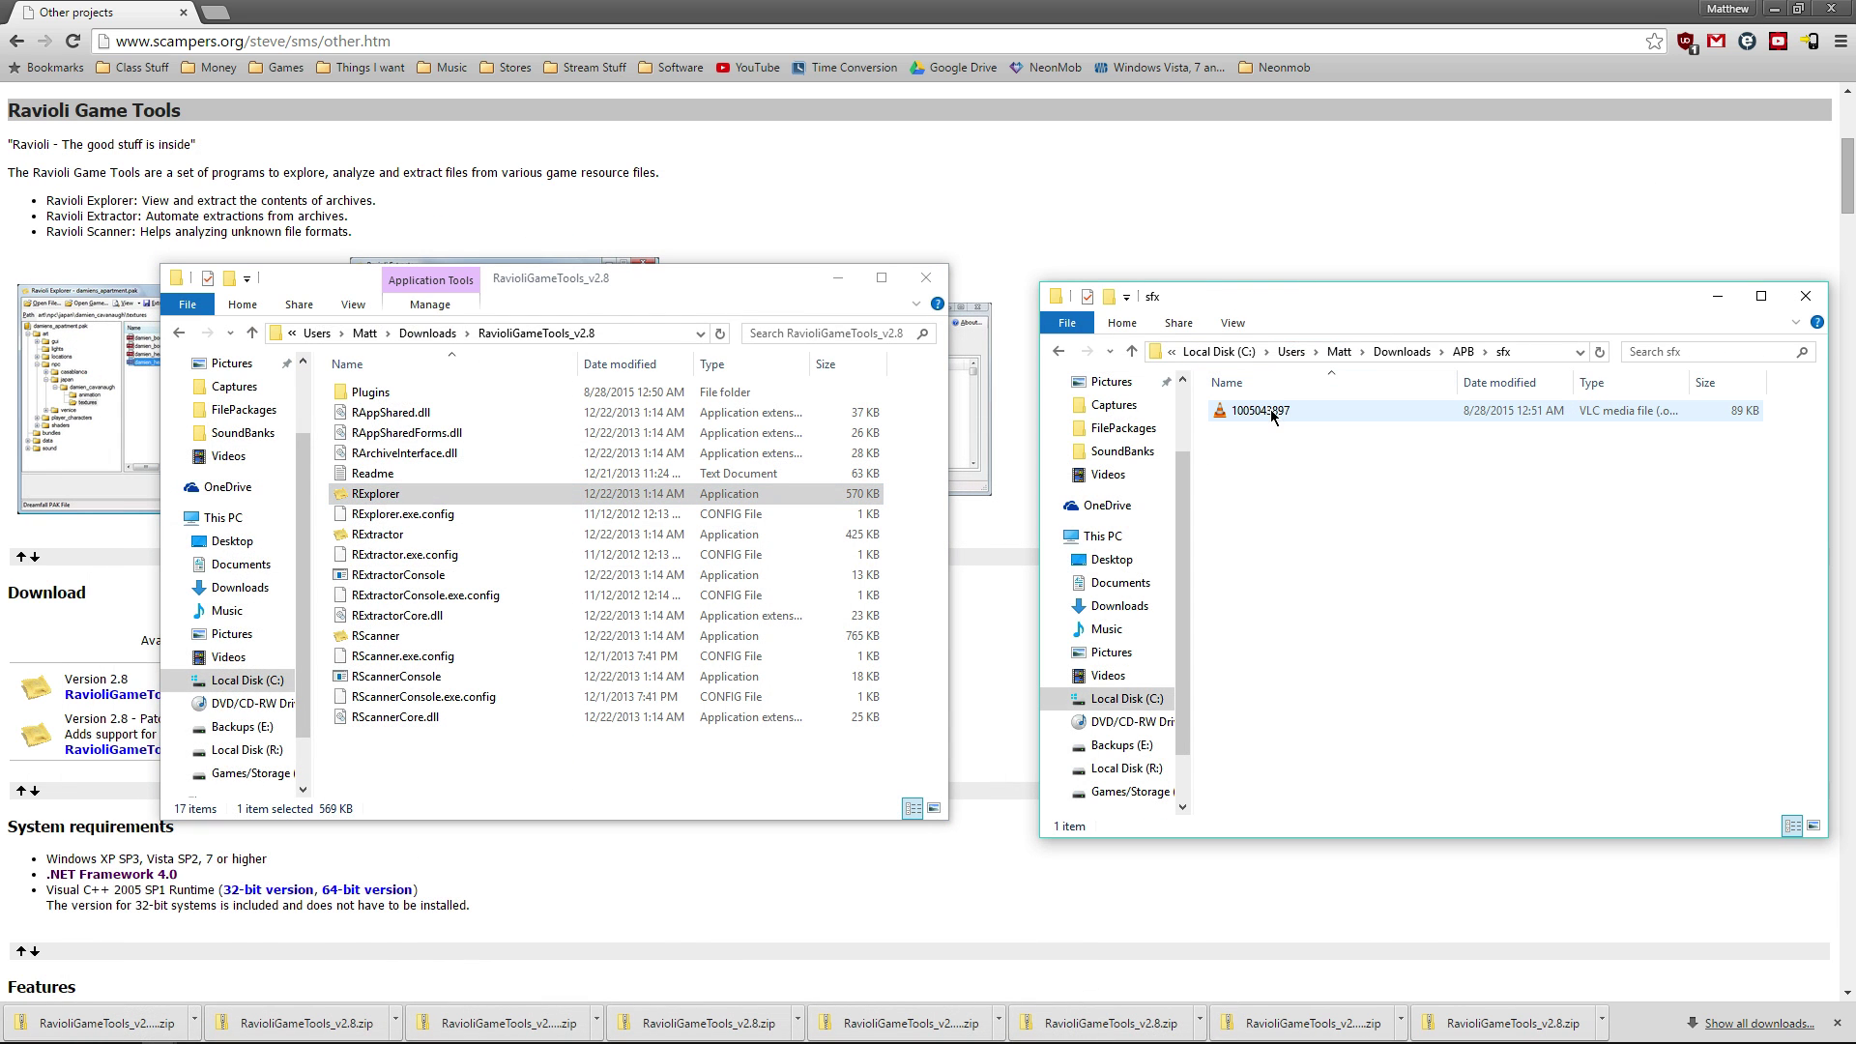
{"action": "double_click", "coordinate": [1267, 412]}
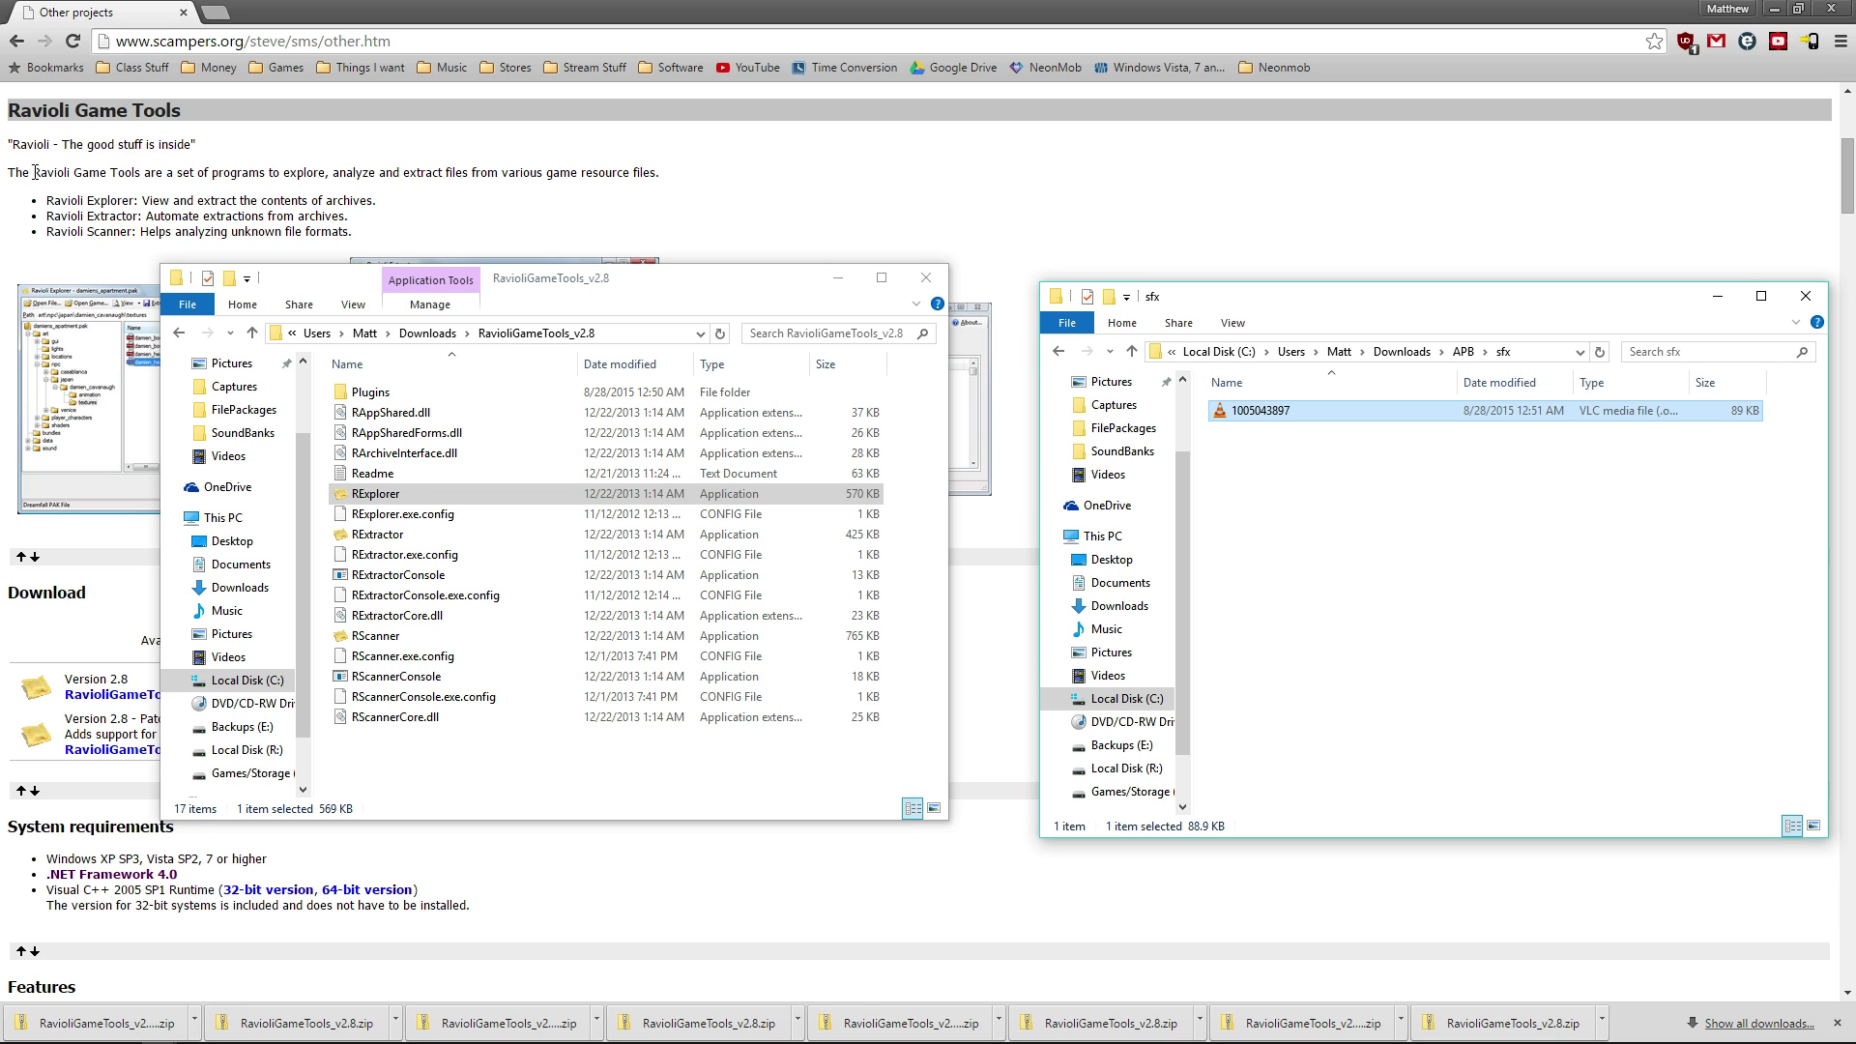
Step: Browse from the extracted sfx folder to the Steam games folder X:\Games\SteamLibrary\steamapps\common
{"action": "left_click", "coordinate": [1296, 470]}
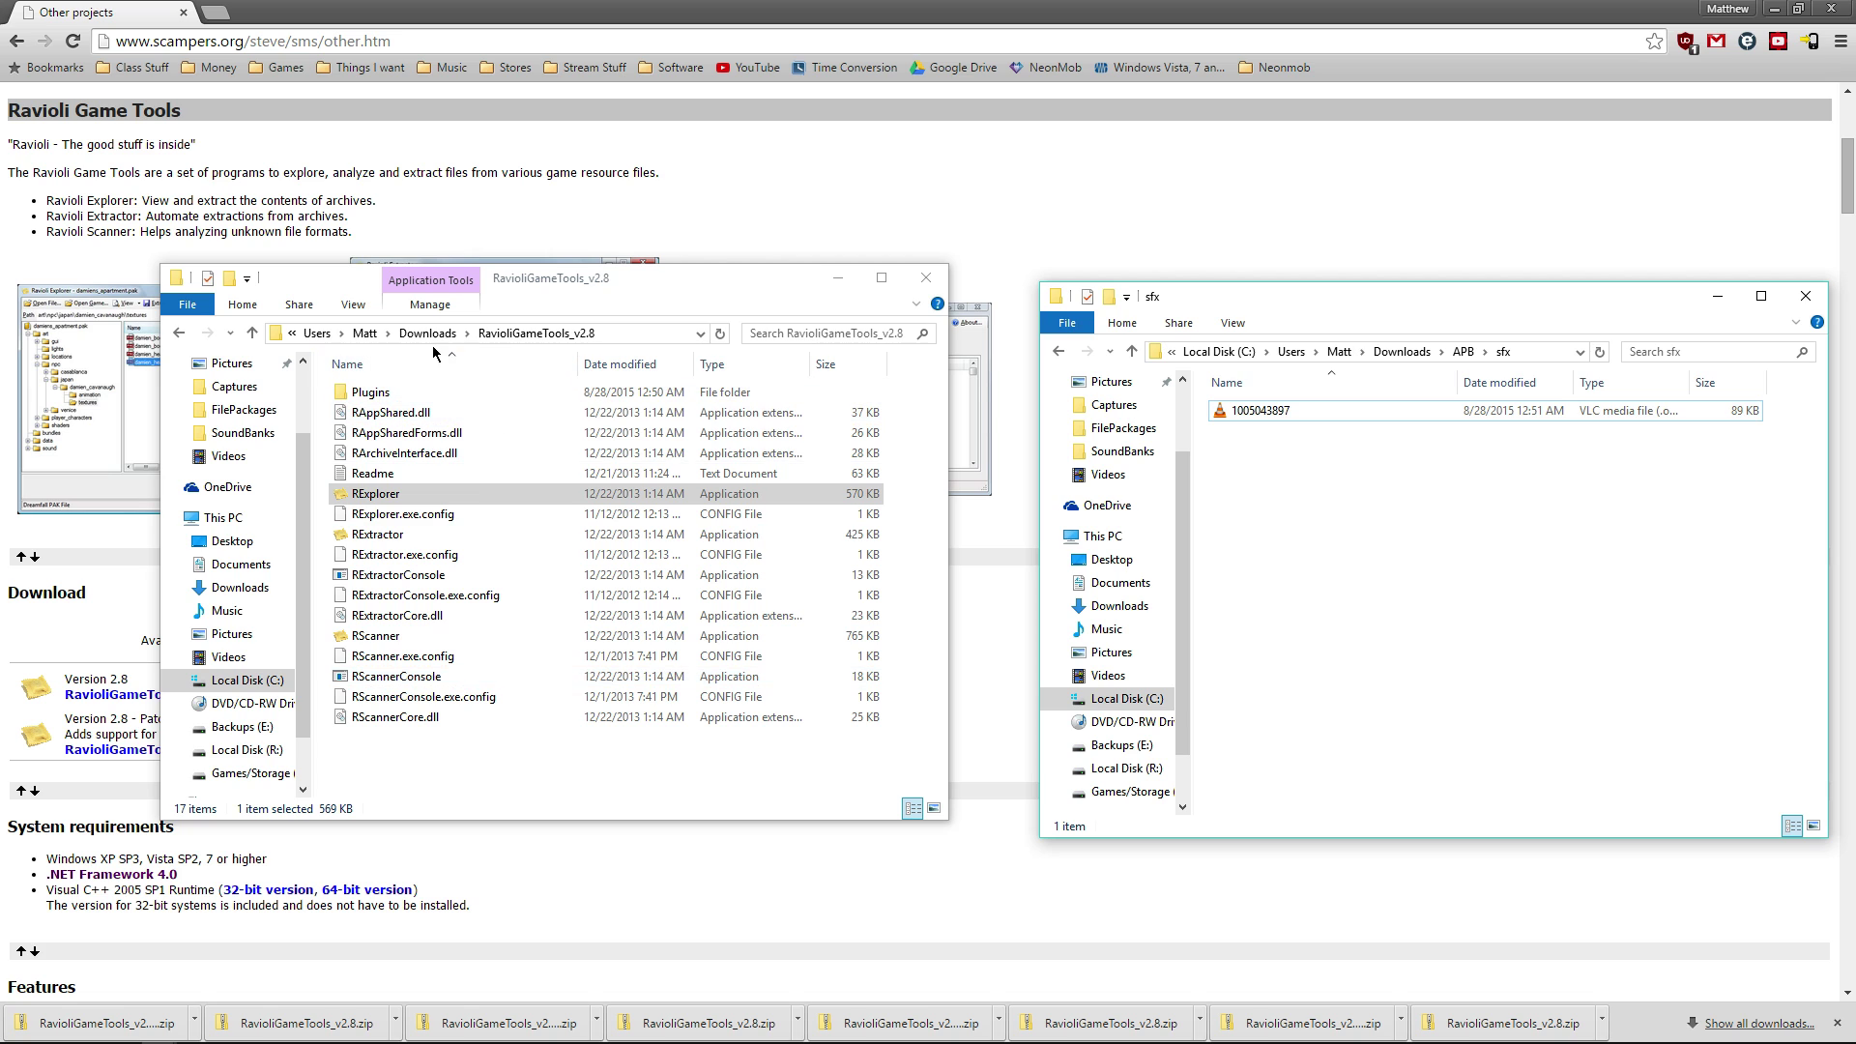
{"action": "left_click", "coordinate": [1241, 356]}
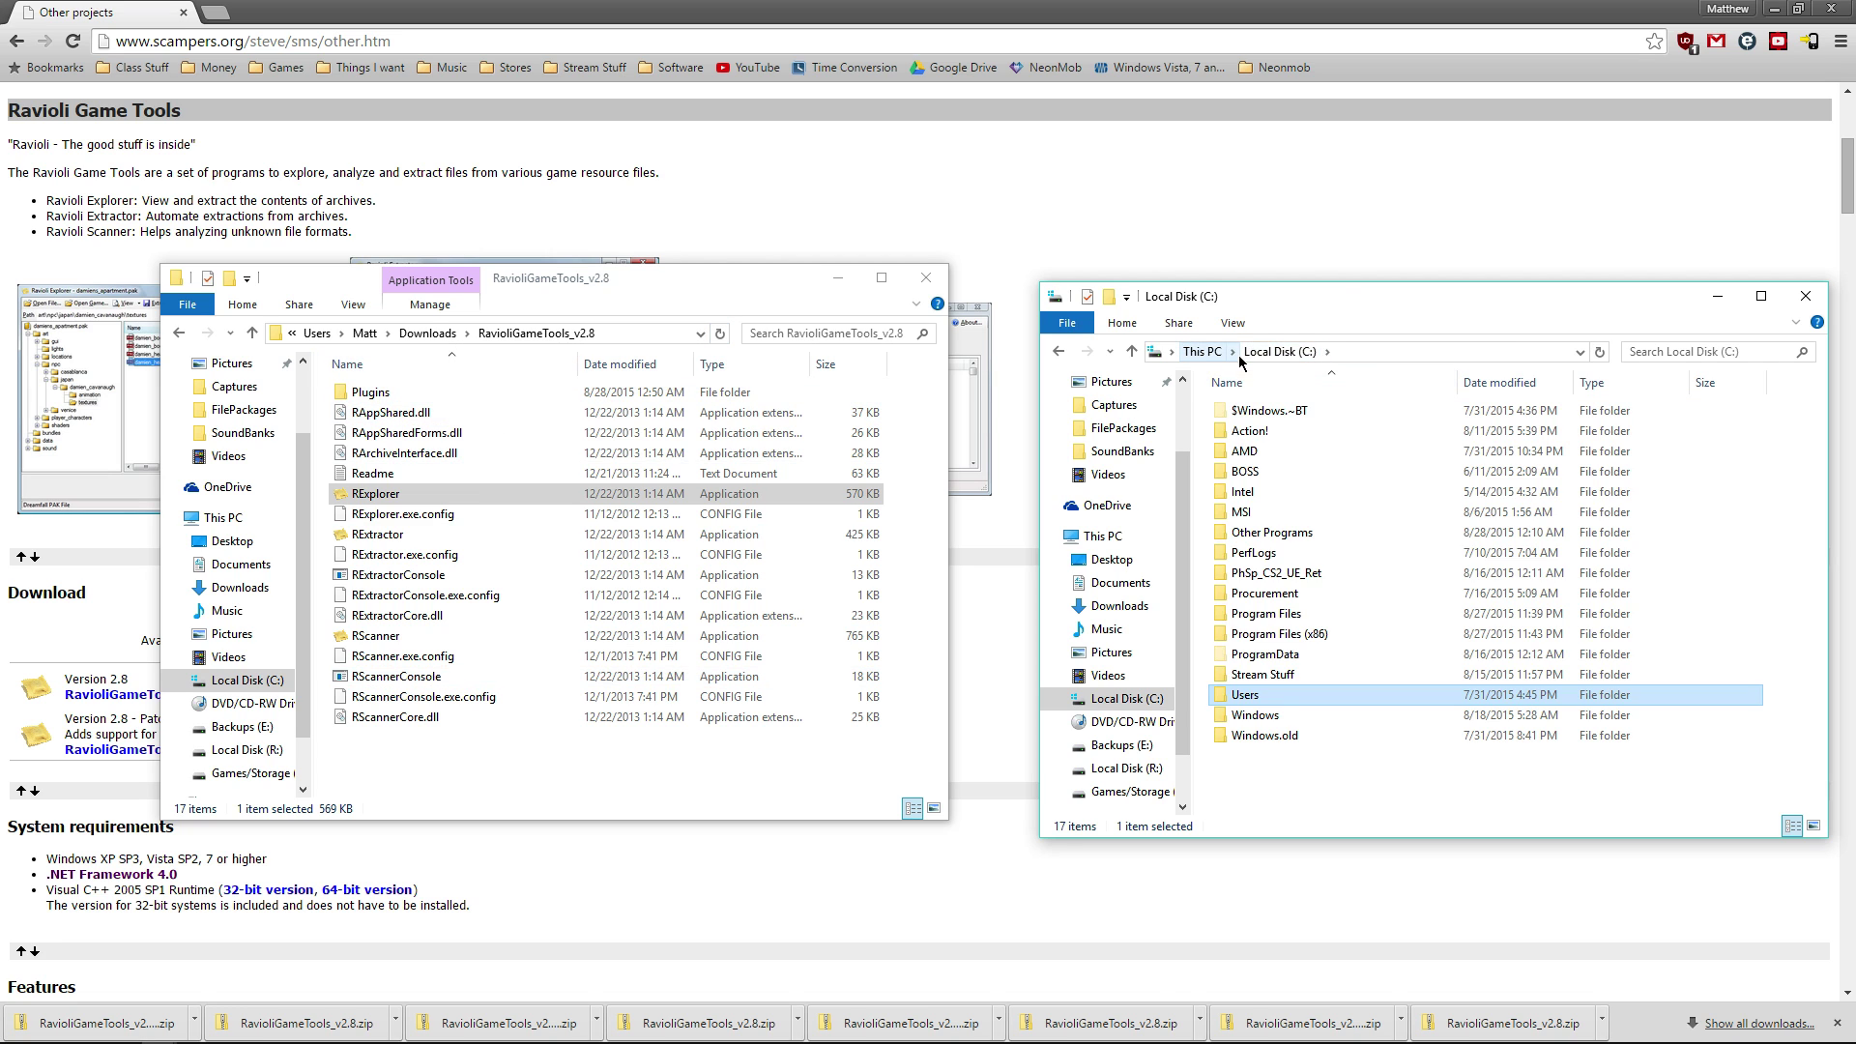
{"action": "left_click", "coordinate": [1204, 352]}
{"action": "double_click", "coordinate": [1312, 739]}
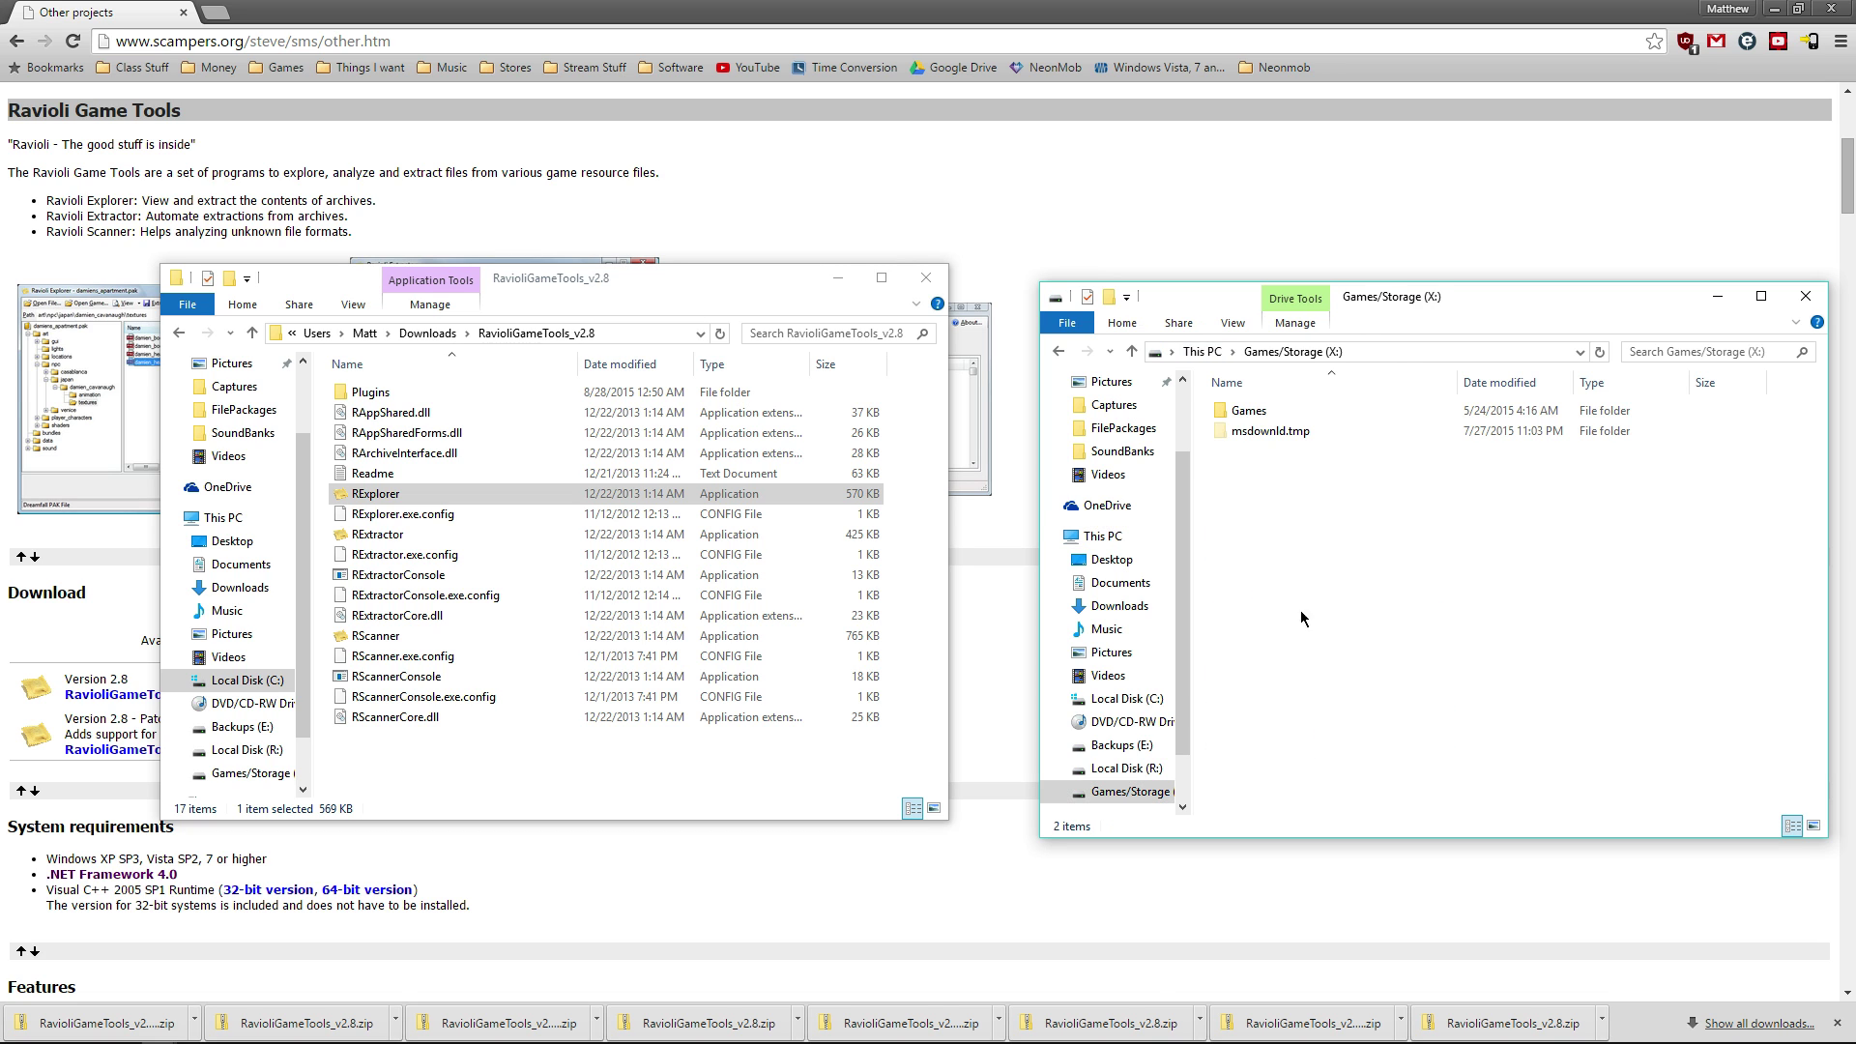
{"action": "double_click", "coordinate": [1257, 417]}
{"action": "double_click", "coordinate": [1284, 453]}
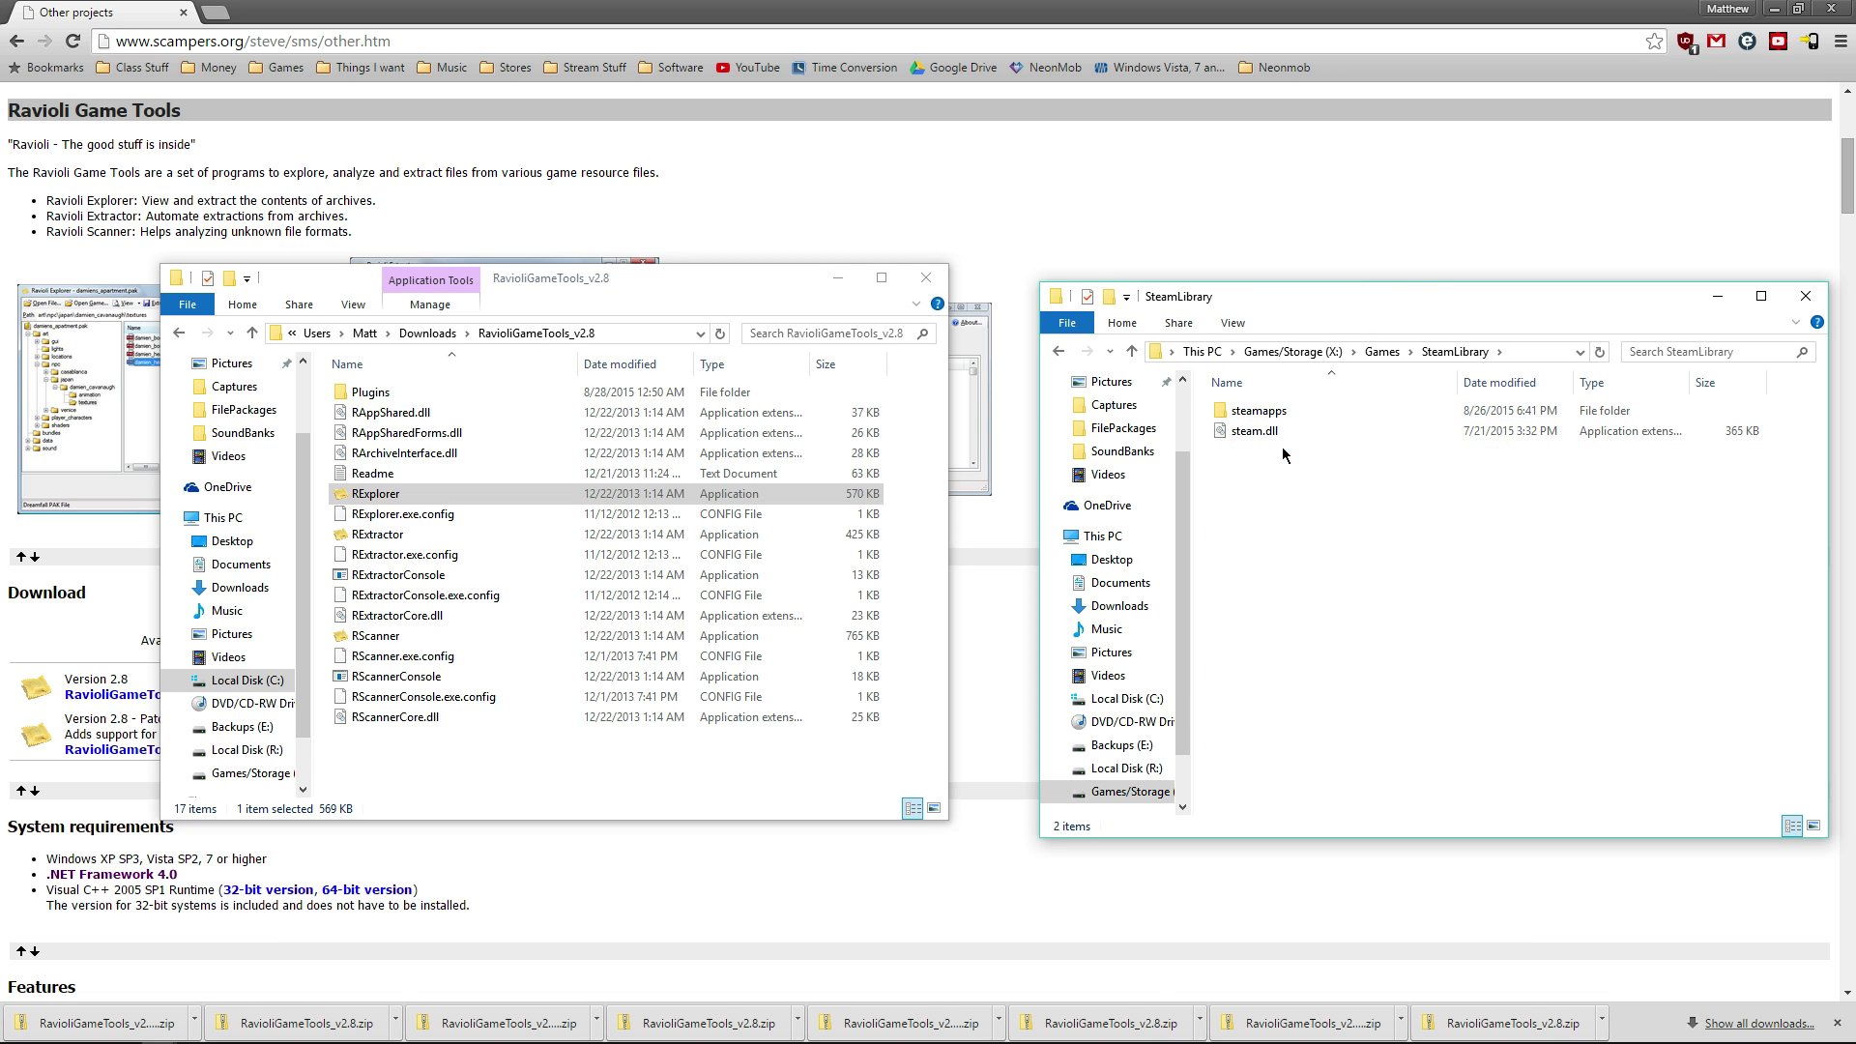
{"action": "double_click", "coordinate": [1271, 414]}
{"action": "double_click", "coordinate": [1269, 416]}
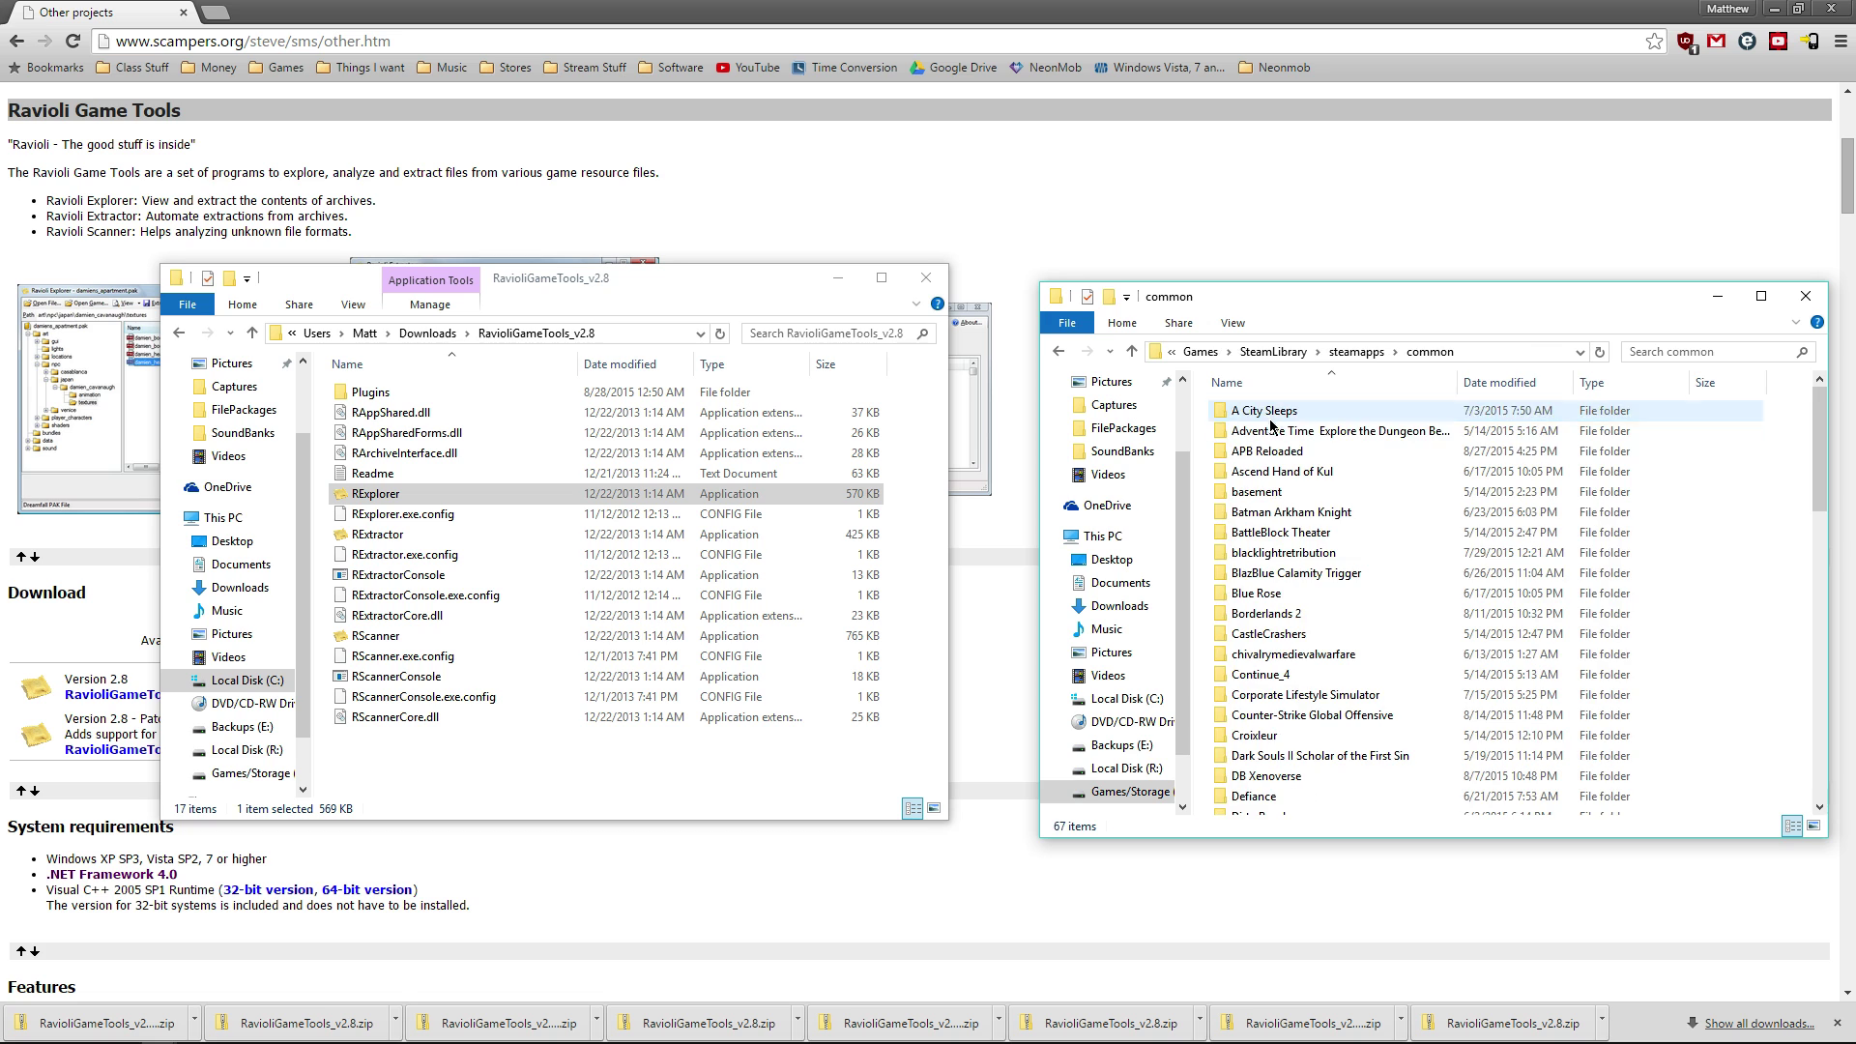
Step: Open APB Reloaded\APBGame\Content\Audio\SoundBanks and go to its text documents
{"action": "double_click", "coordinate": [1266, 452]}
{"action": "double_click", "coordinate": [1275, 413]}
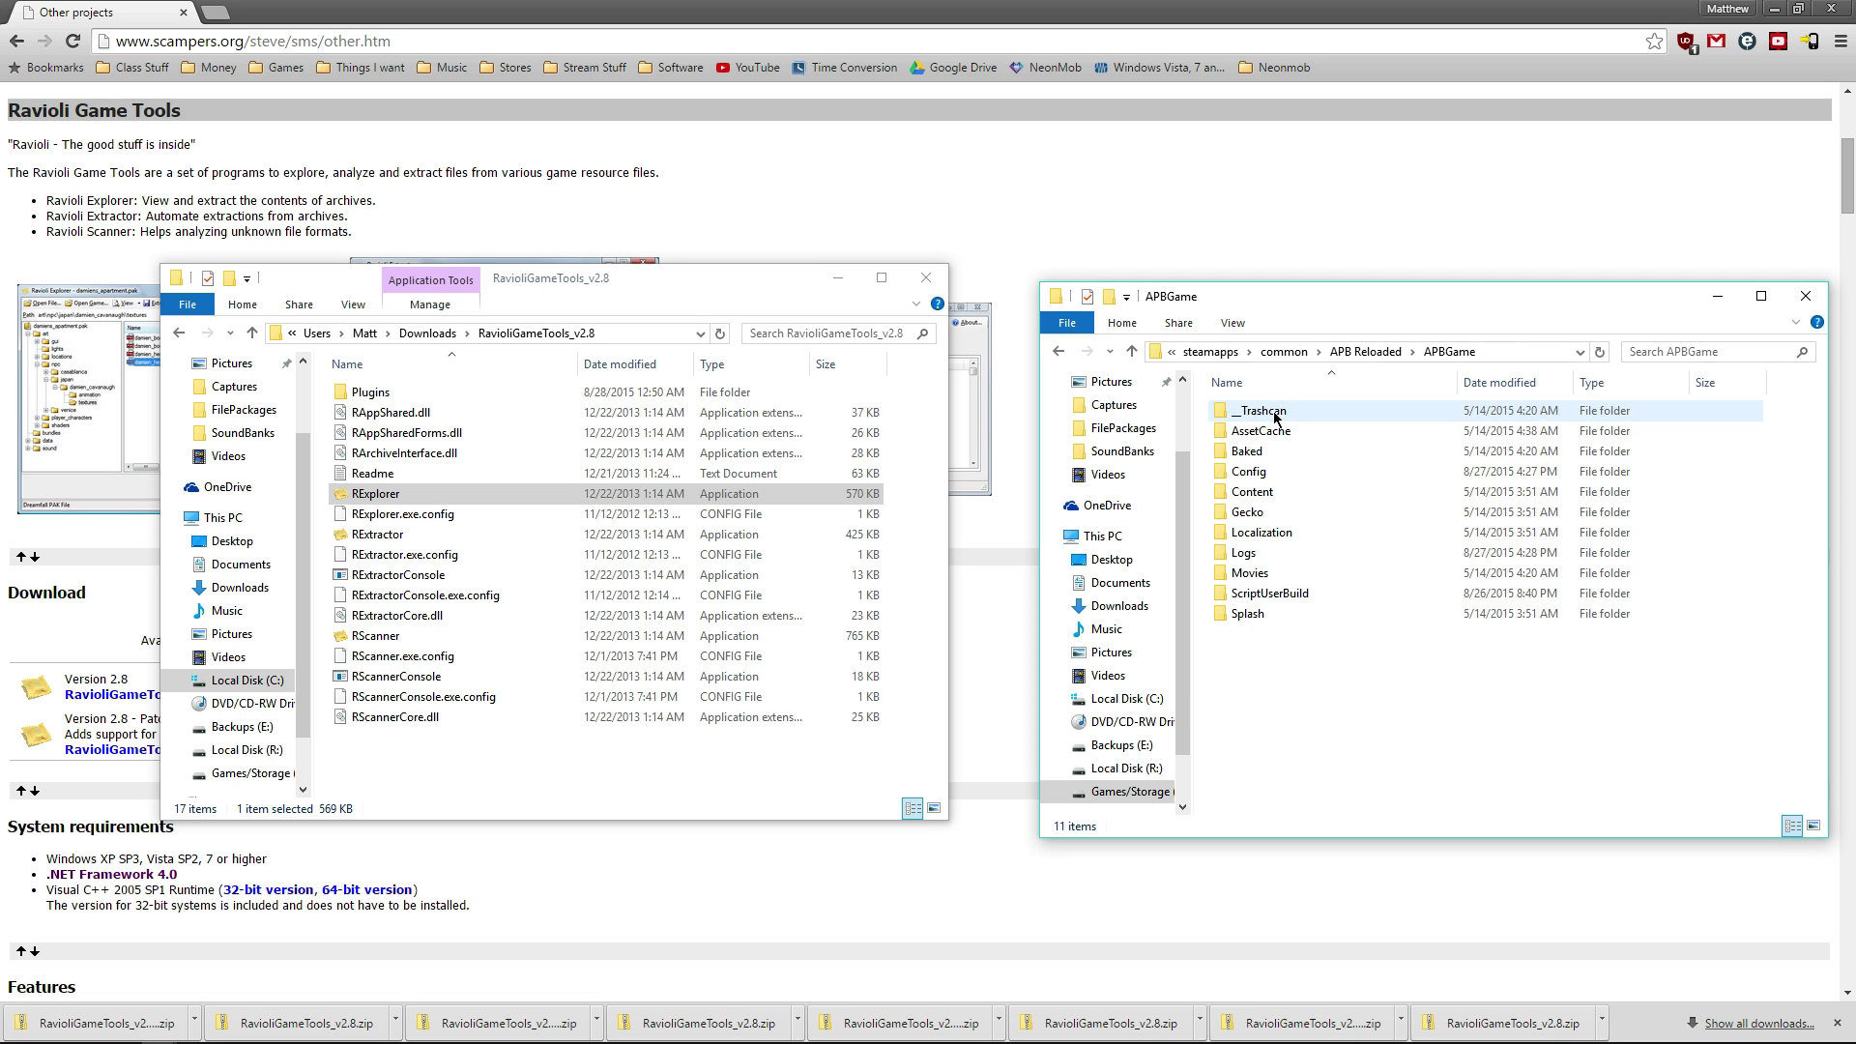
{"action": "double_click", "coordinate": [1262, 491]}
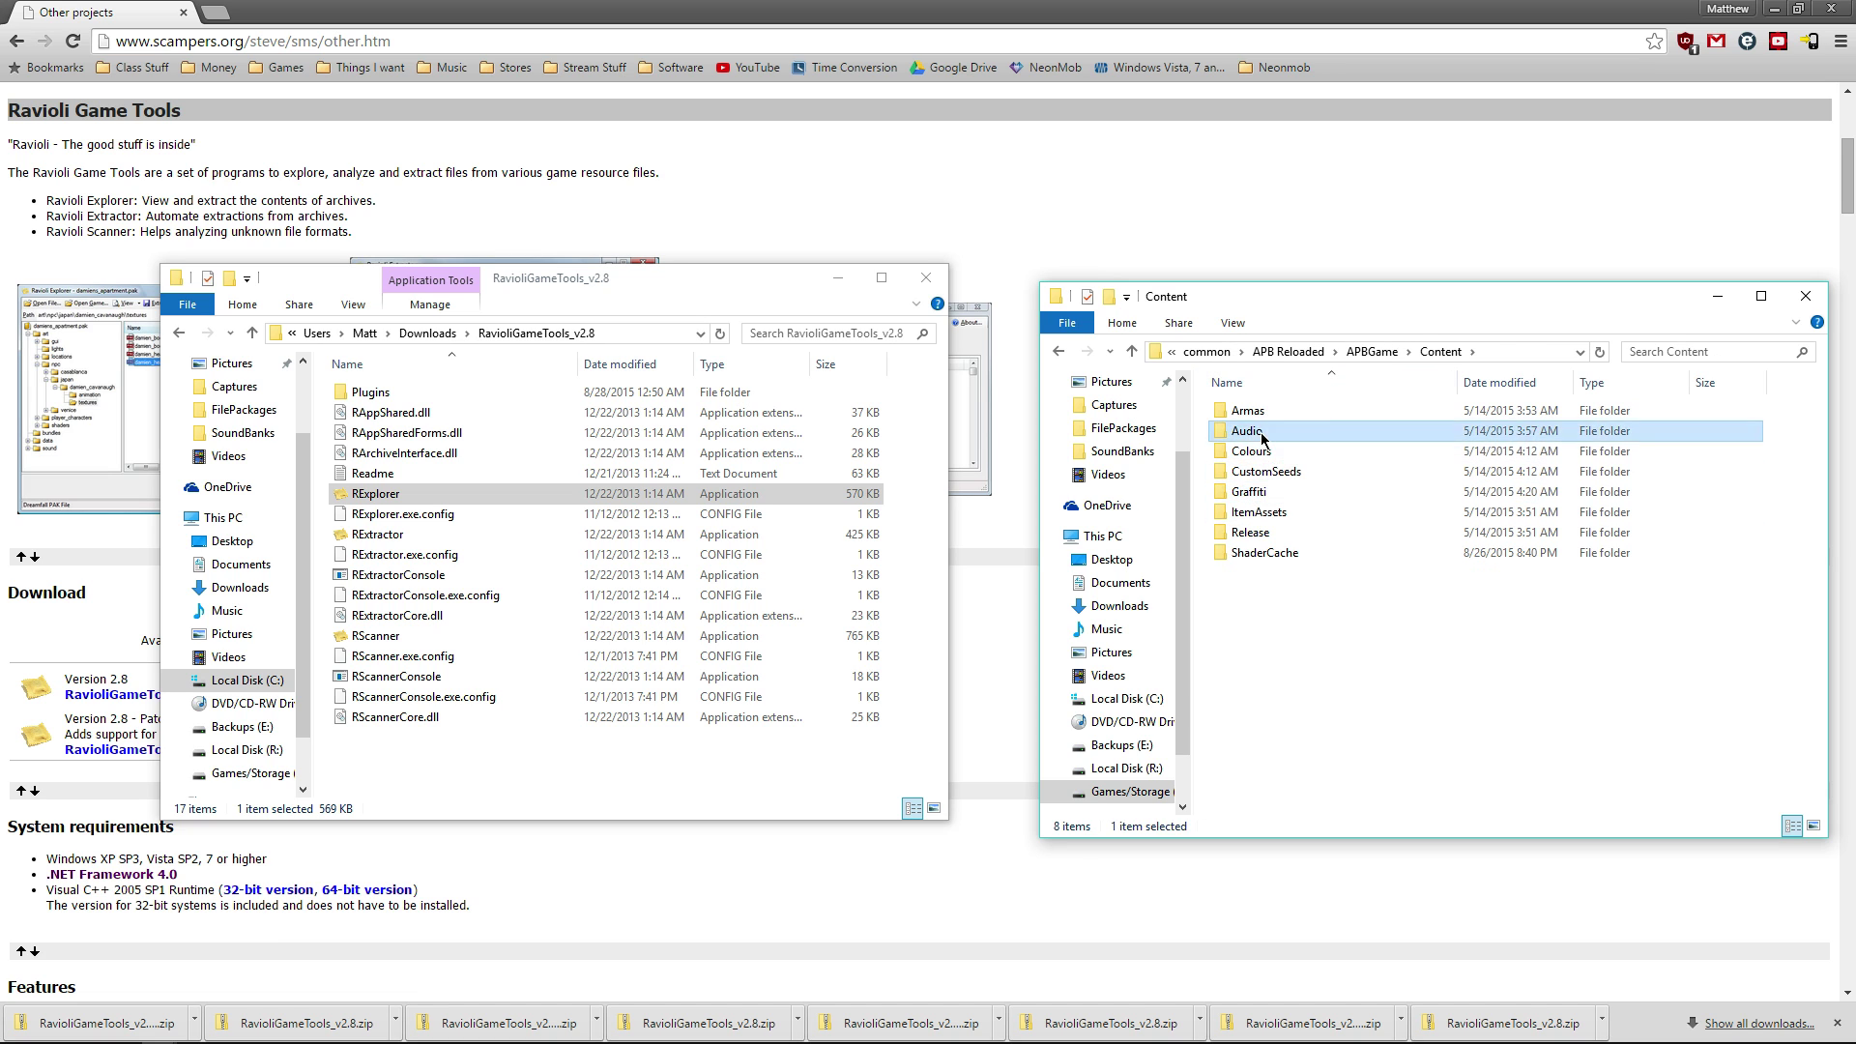
{"action": "double_click", "coordinate": [1249, 431]}
{"action": "double_click", "coordinate": [1262, 533]}
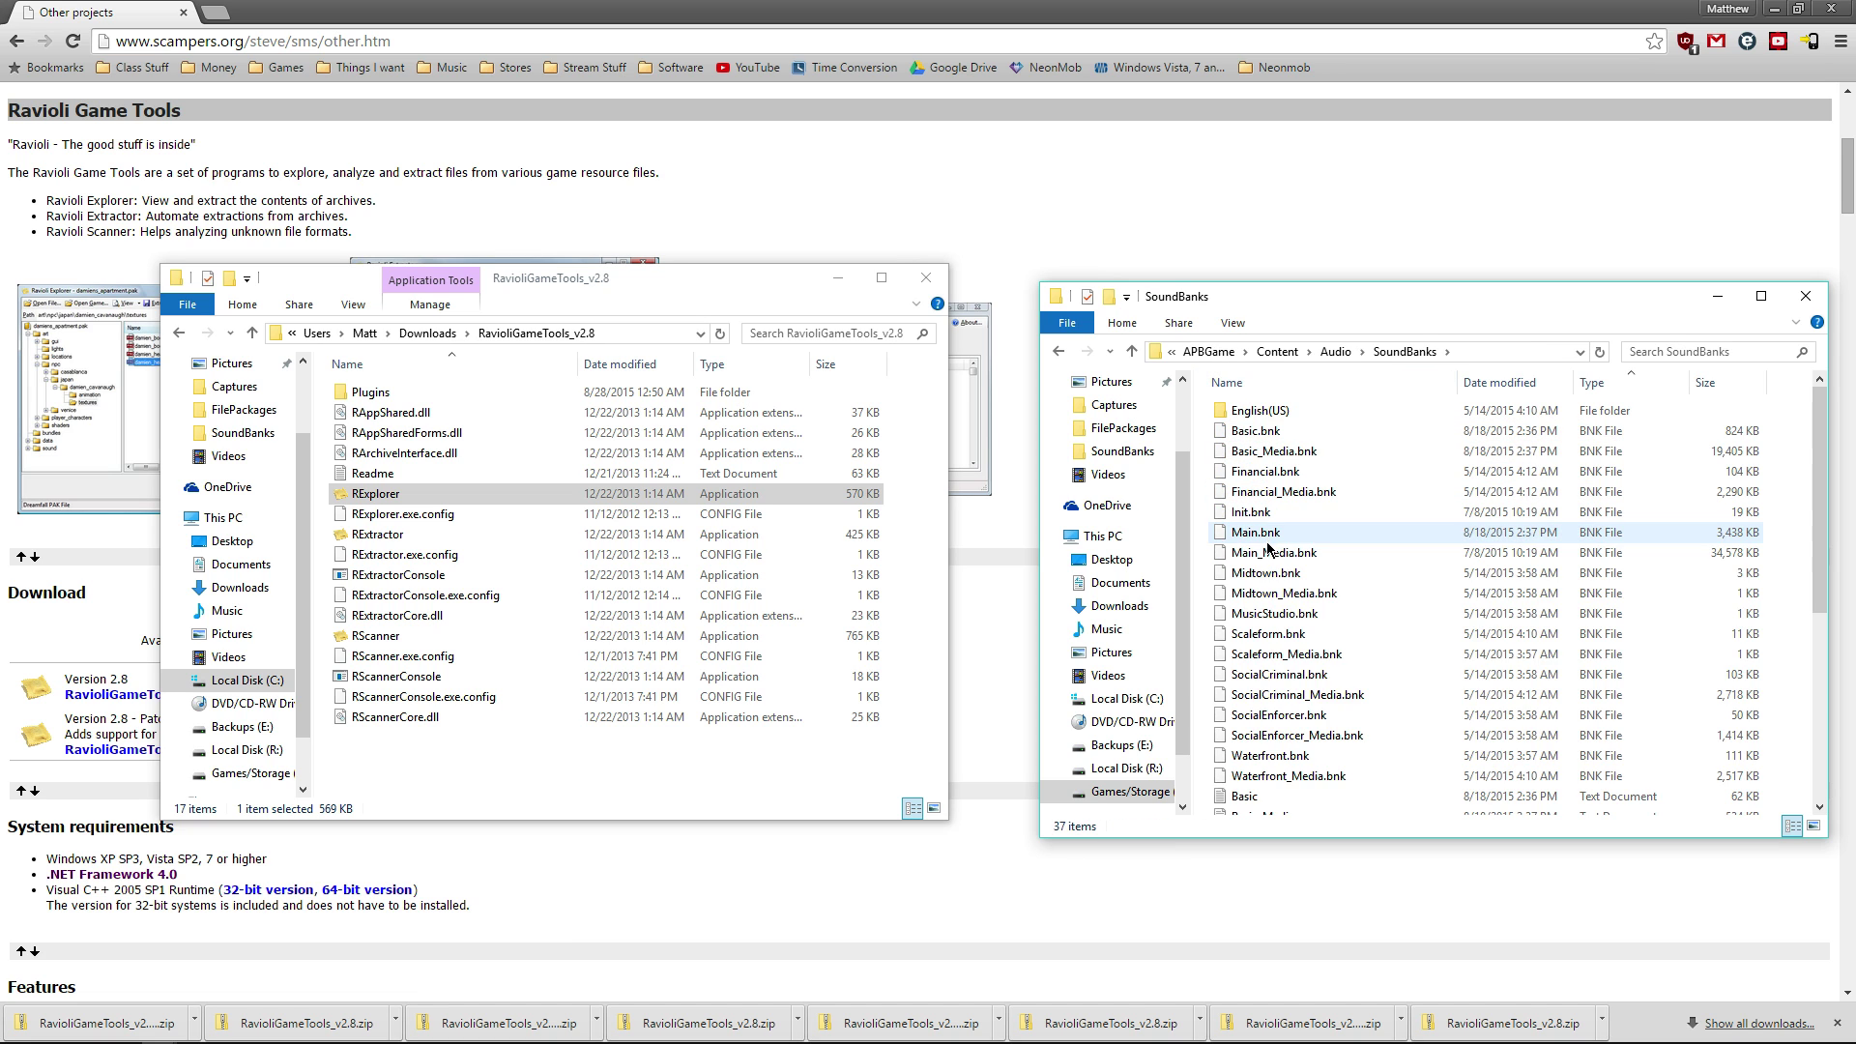
{"action": "scroll", "coordinate": [1276, 547], "scroll_direction": "down", "scroll_amount": 6}
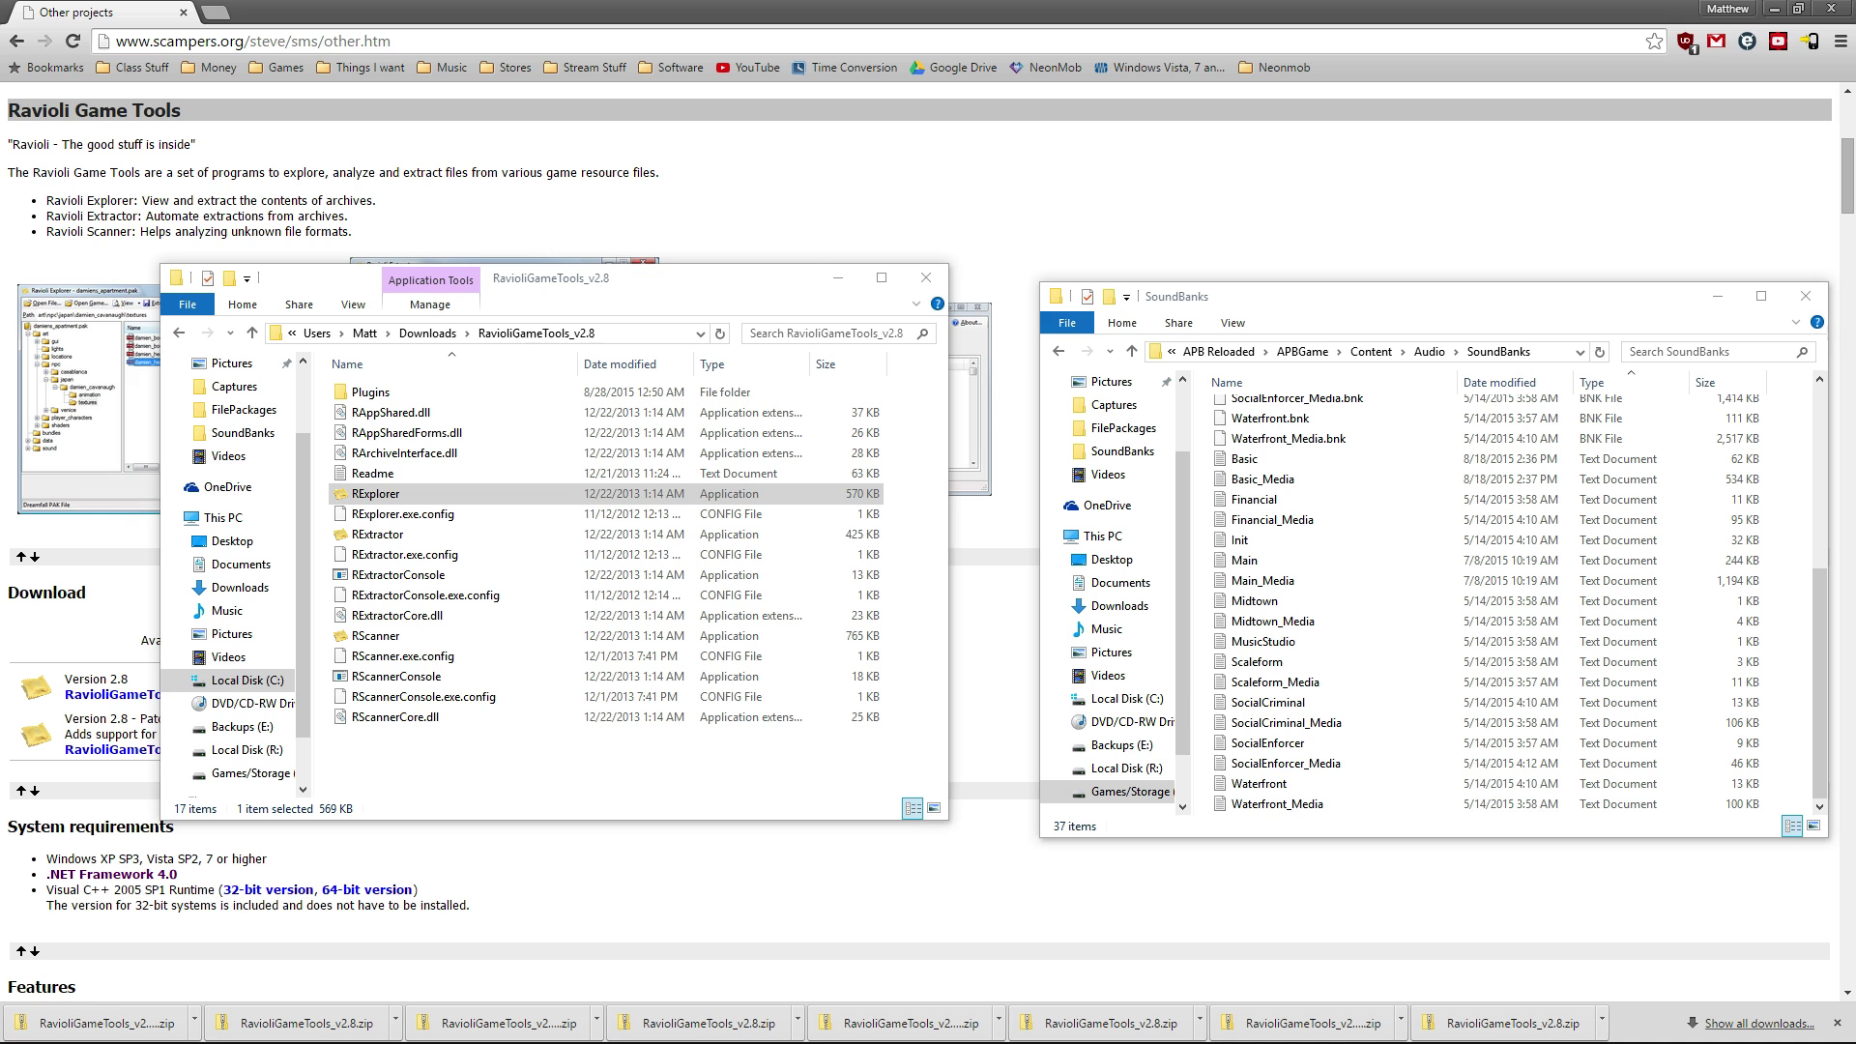
Step: Switch to Notepad++ and bring up the open SocialEnforcer.txt document
{"action": "key", "text": "alt+Tab"}
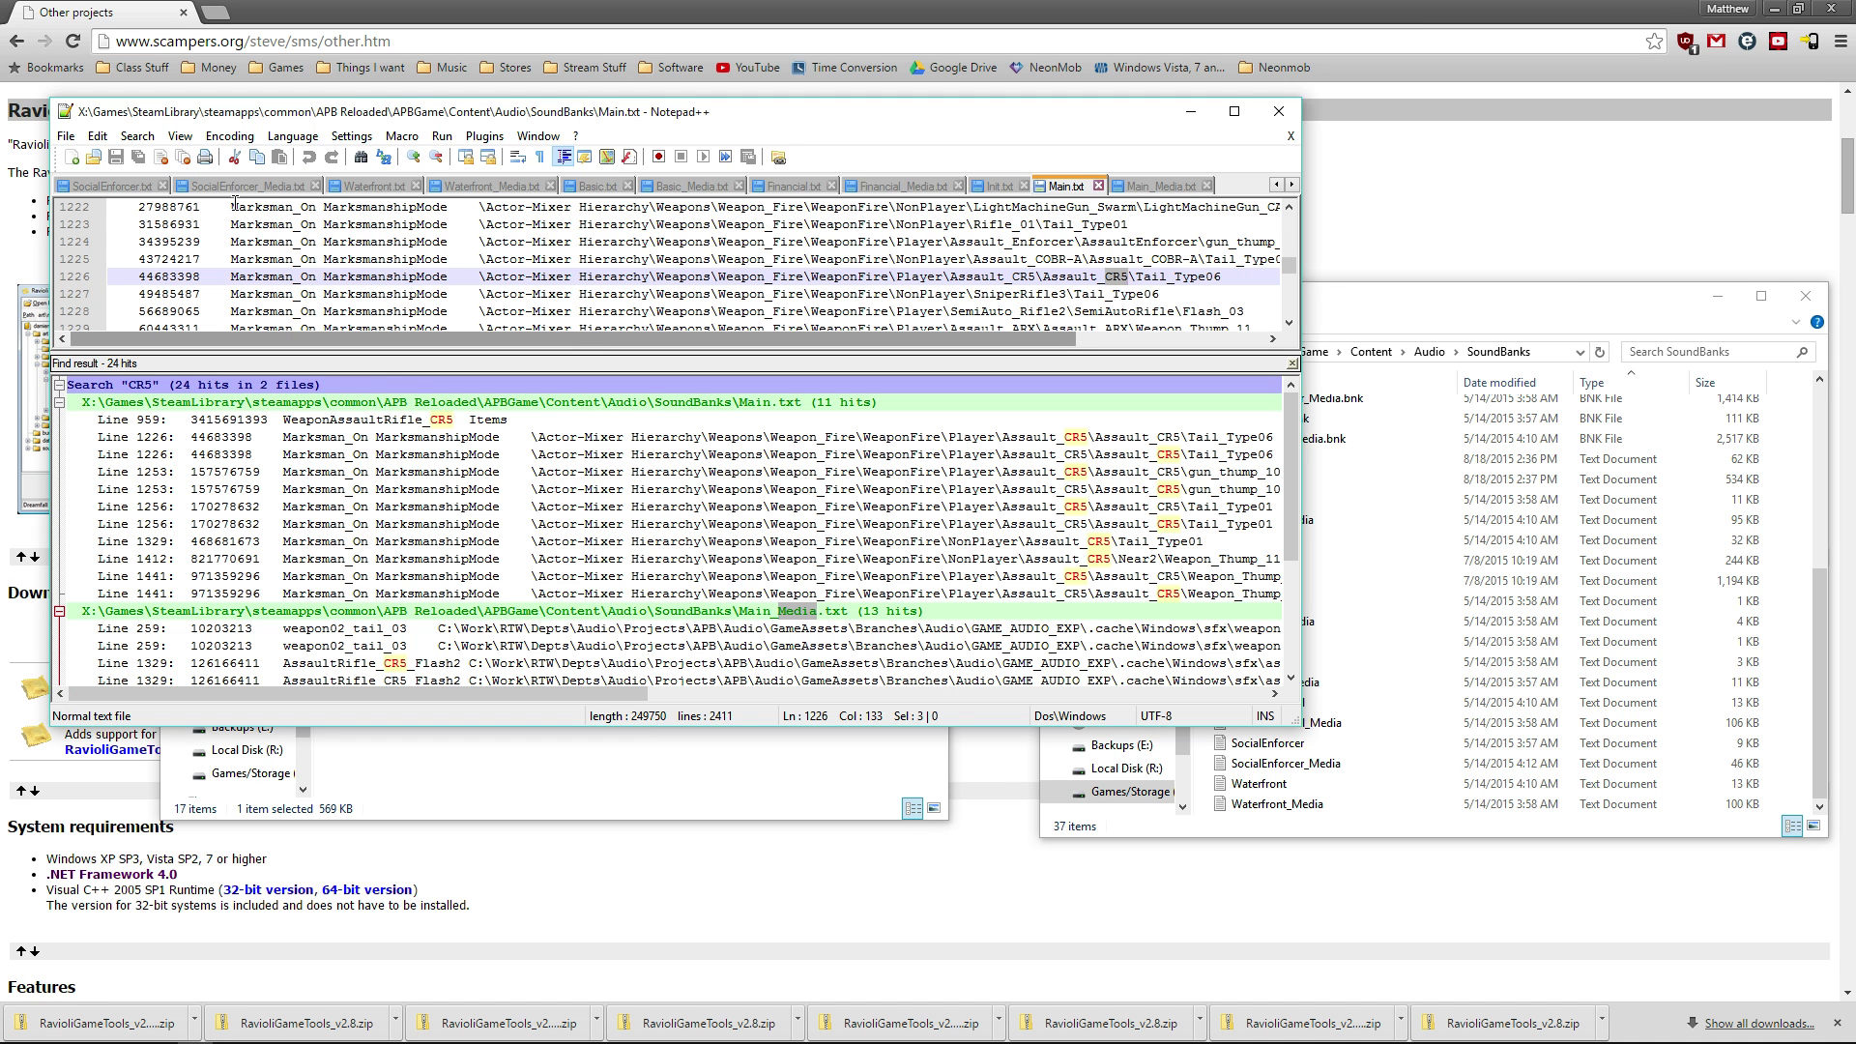
{"action": "right_click", "coordinate": [153, 189]}
{"action": "left_click", "coordinate": [903, 304]}
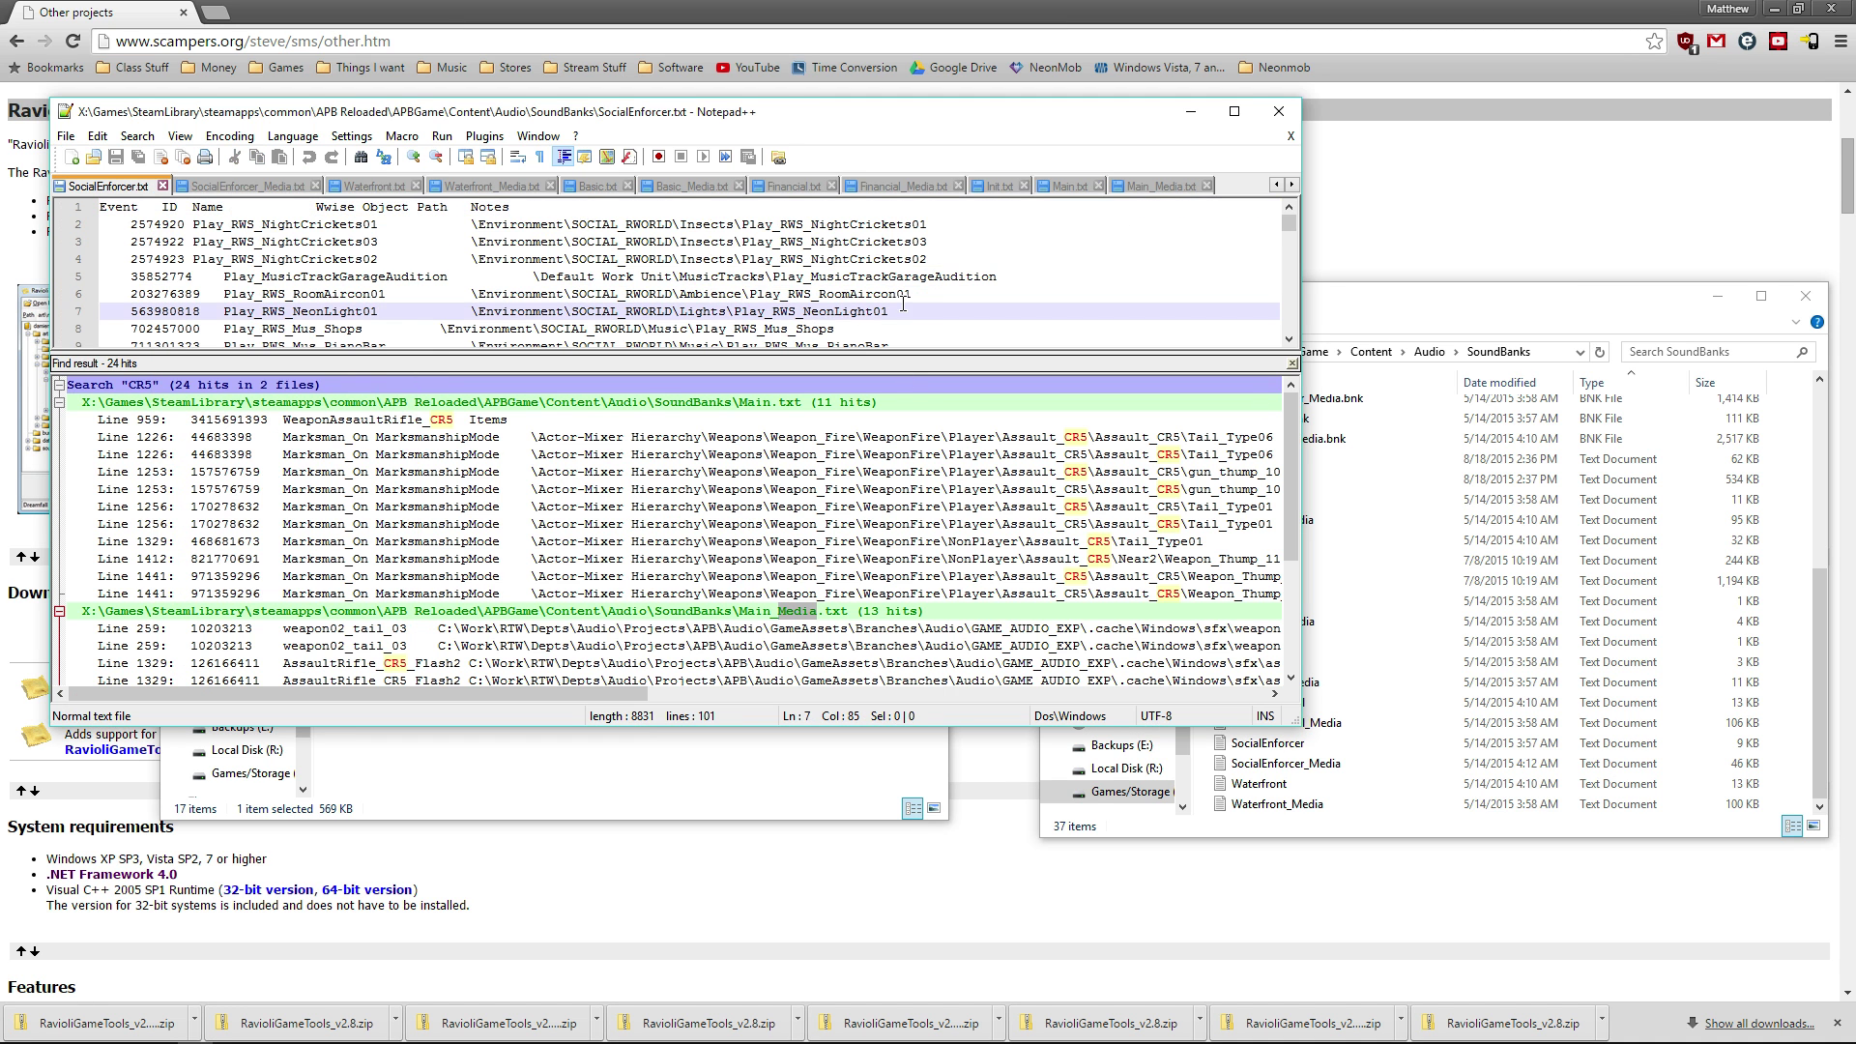
Step: Select all text documents from Basic through Waterfront_Media in the SoundBanks folder
{"action": "left_click", "coordinate": [1405, 744]}
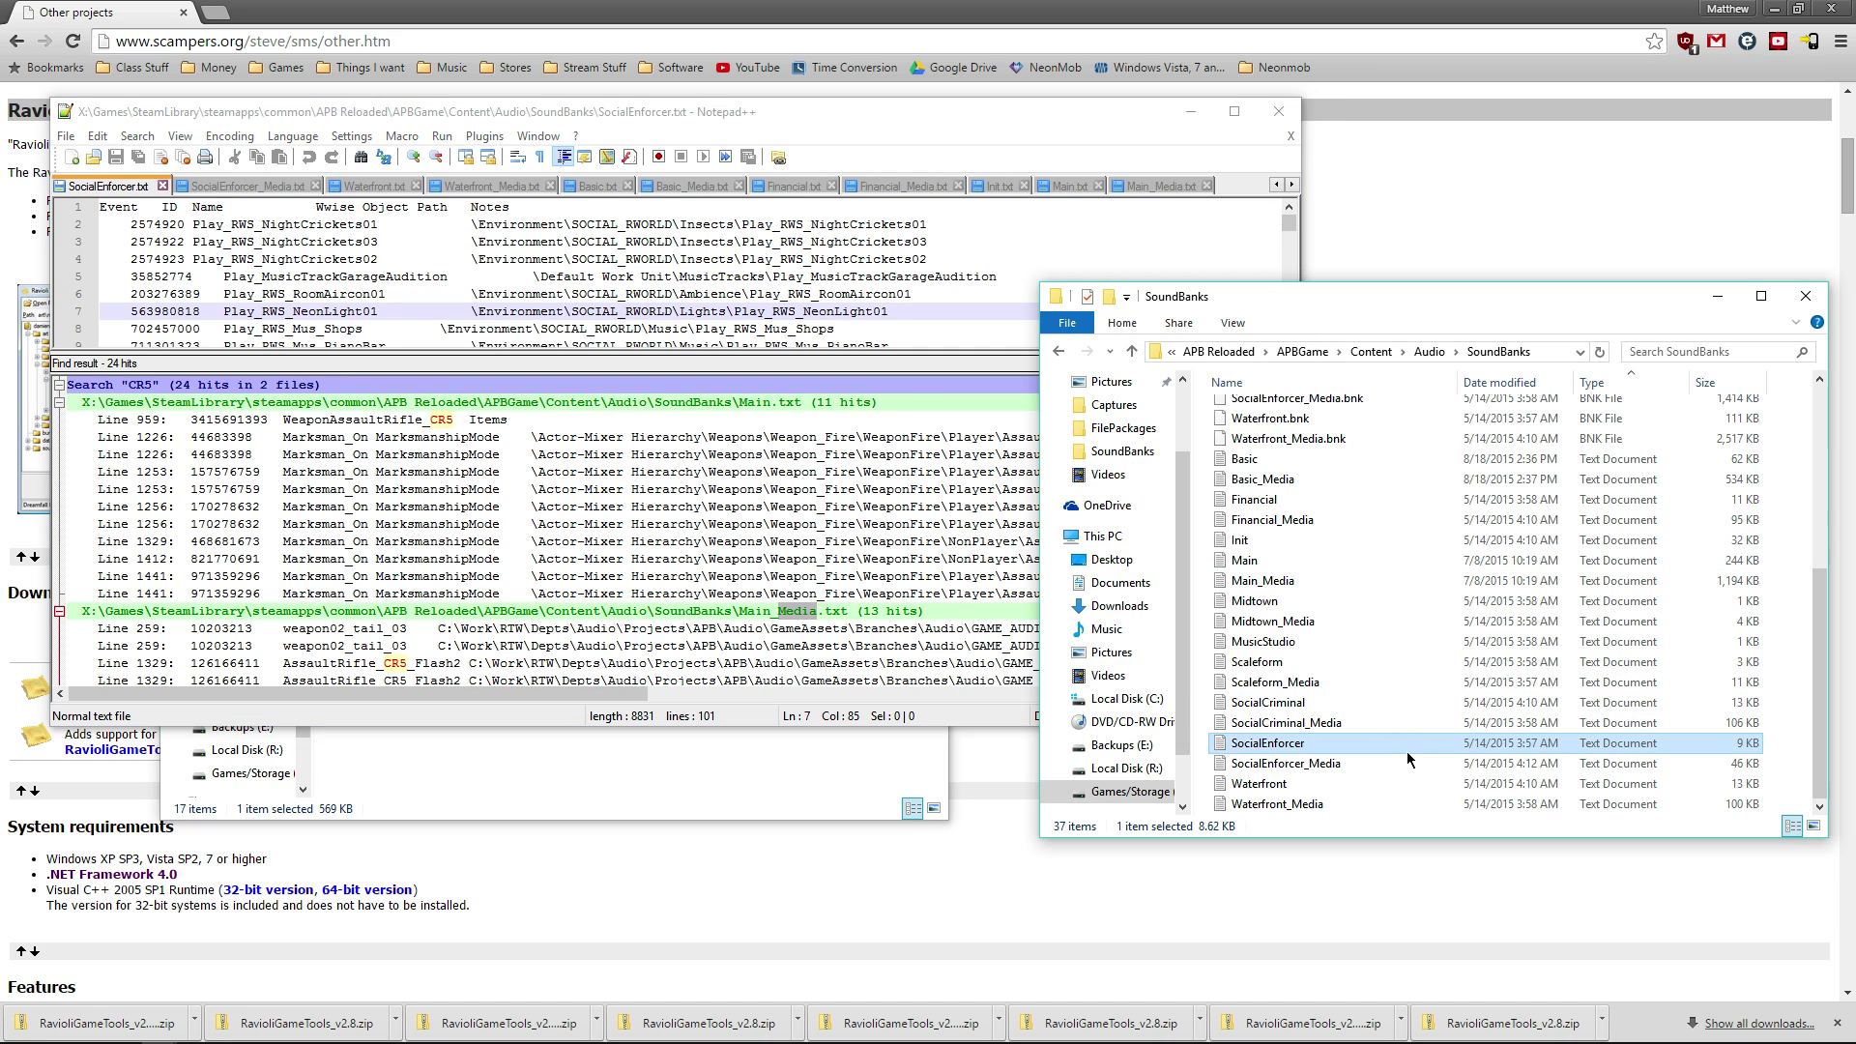
{"action": "left_click", "coordinate": [1286, 461]}
{"action": "left_click", "coordinate": [1286, 803], "text": "shift"}
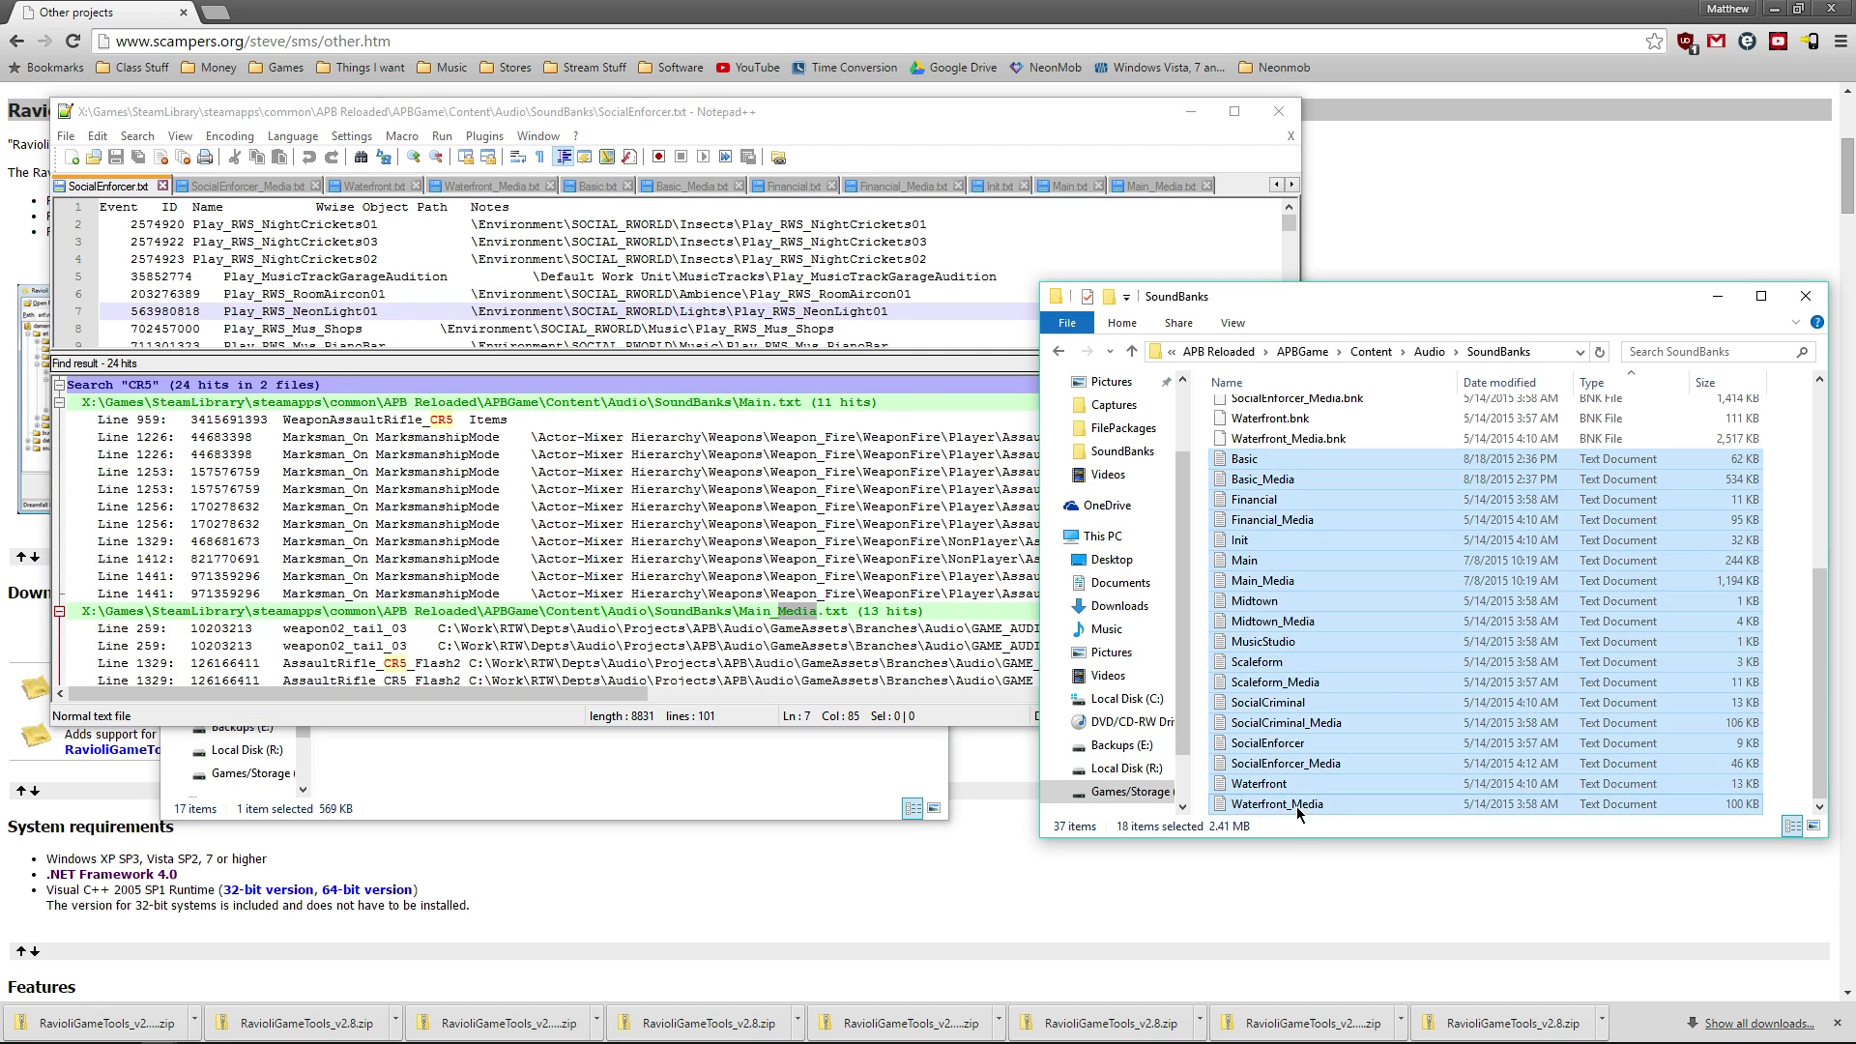
Step: Search all opened Notepad++ documents for "Joker" and collapse the hits under each file
{"action": "left_click", "coordinate": [624, 536]}
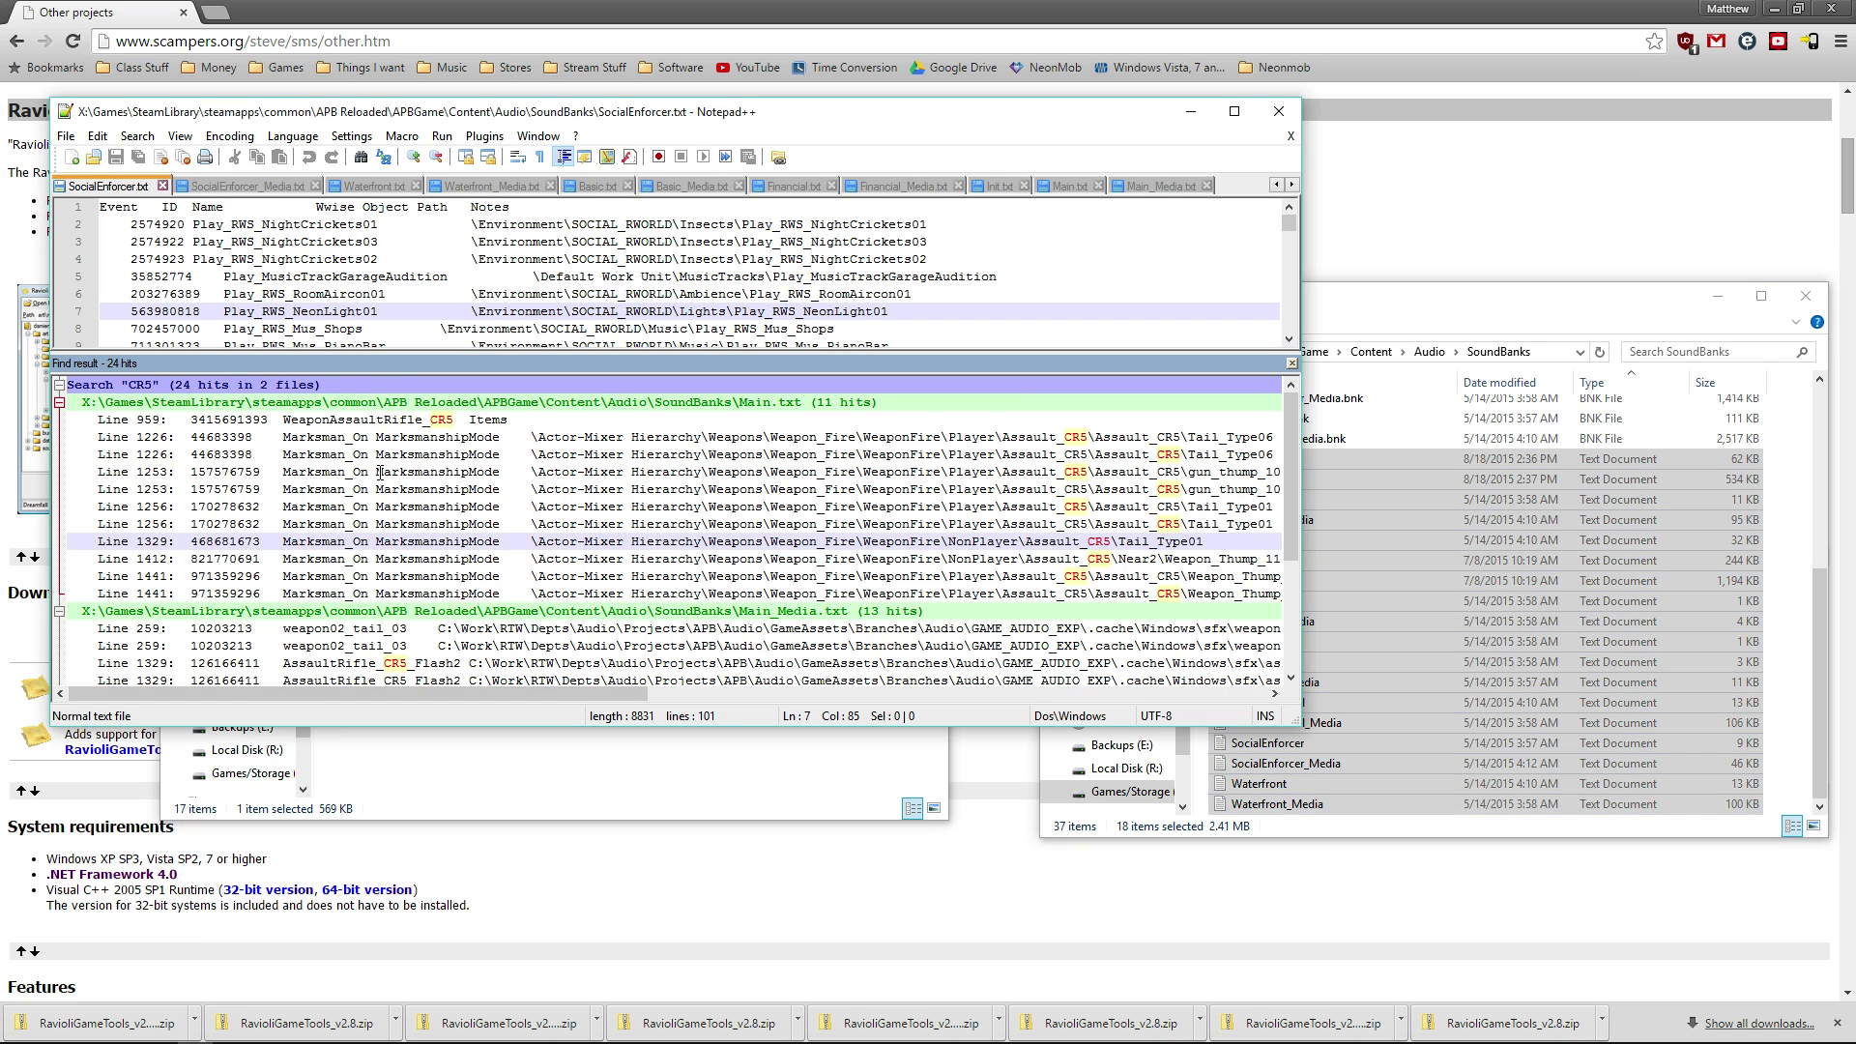
{"action": "double_click", "coordinate": [619, 294]}
{"action": "key", "text": "ctrl+f"}
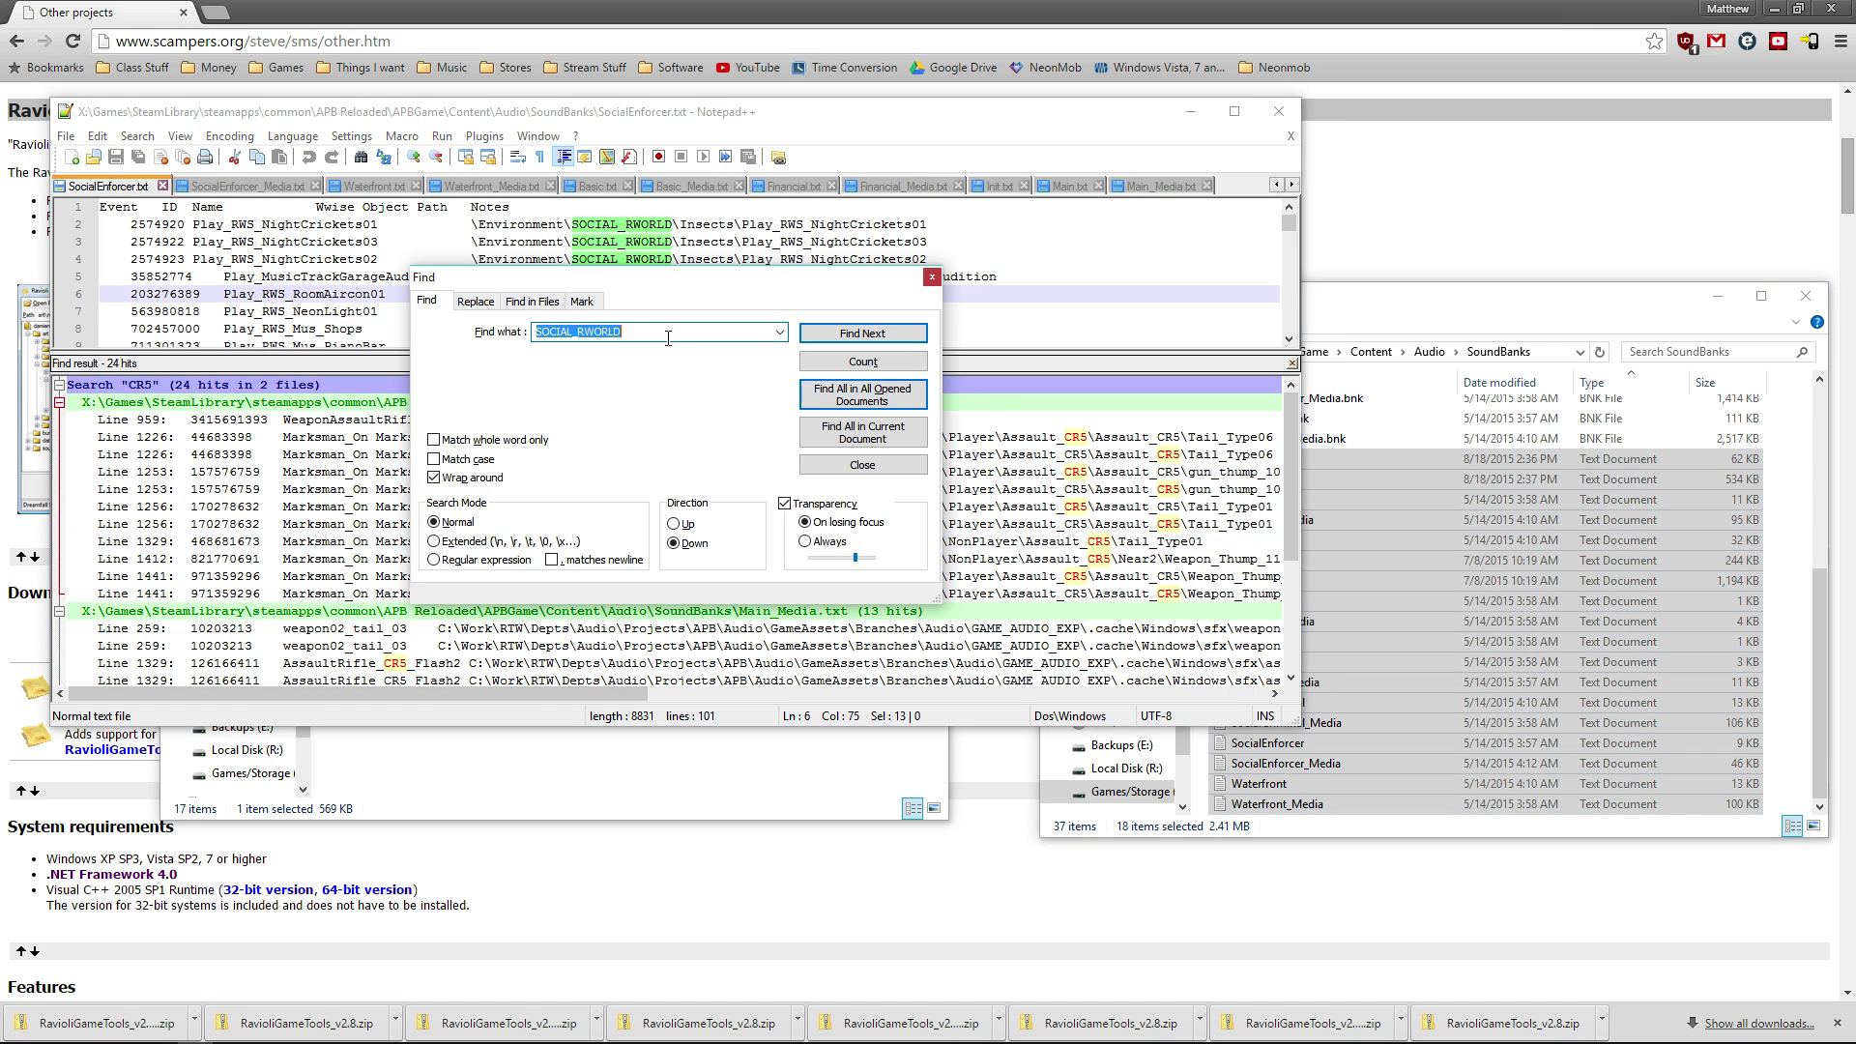
{"action": "key", "text": "BackSpace"}
{"action": "left_click", "coordinate": [862, 397]}
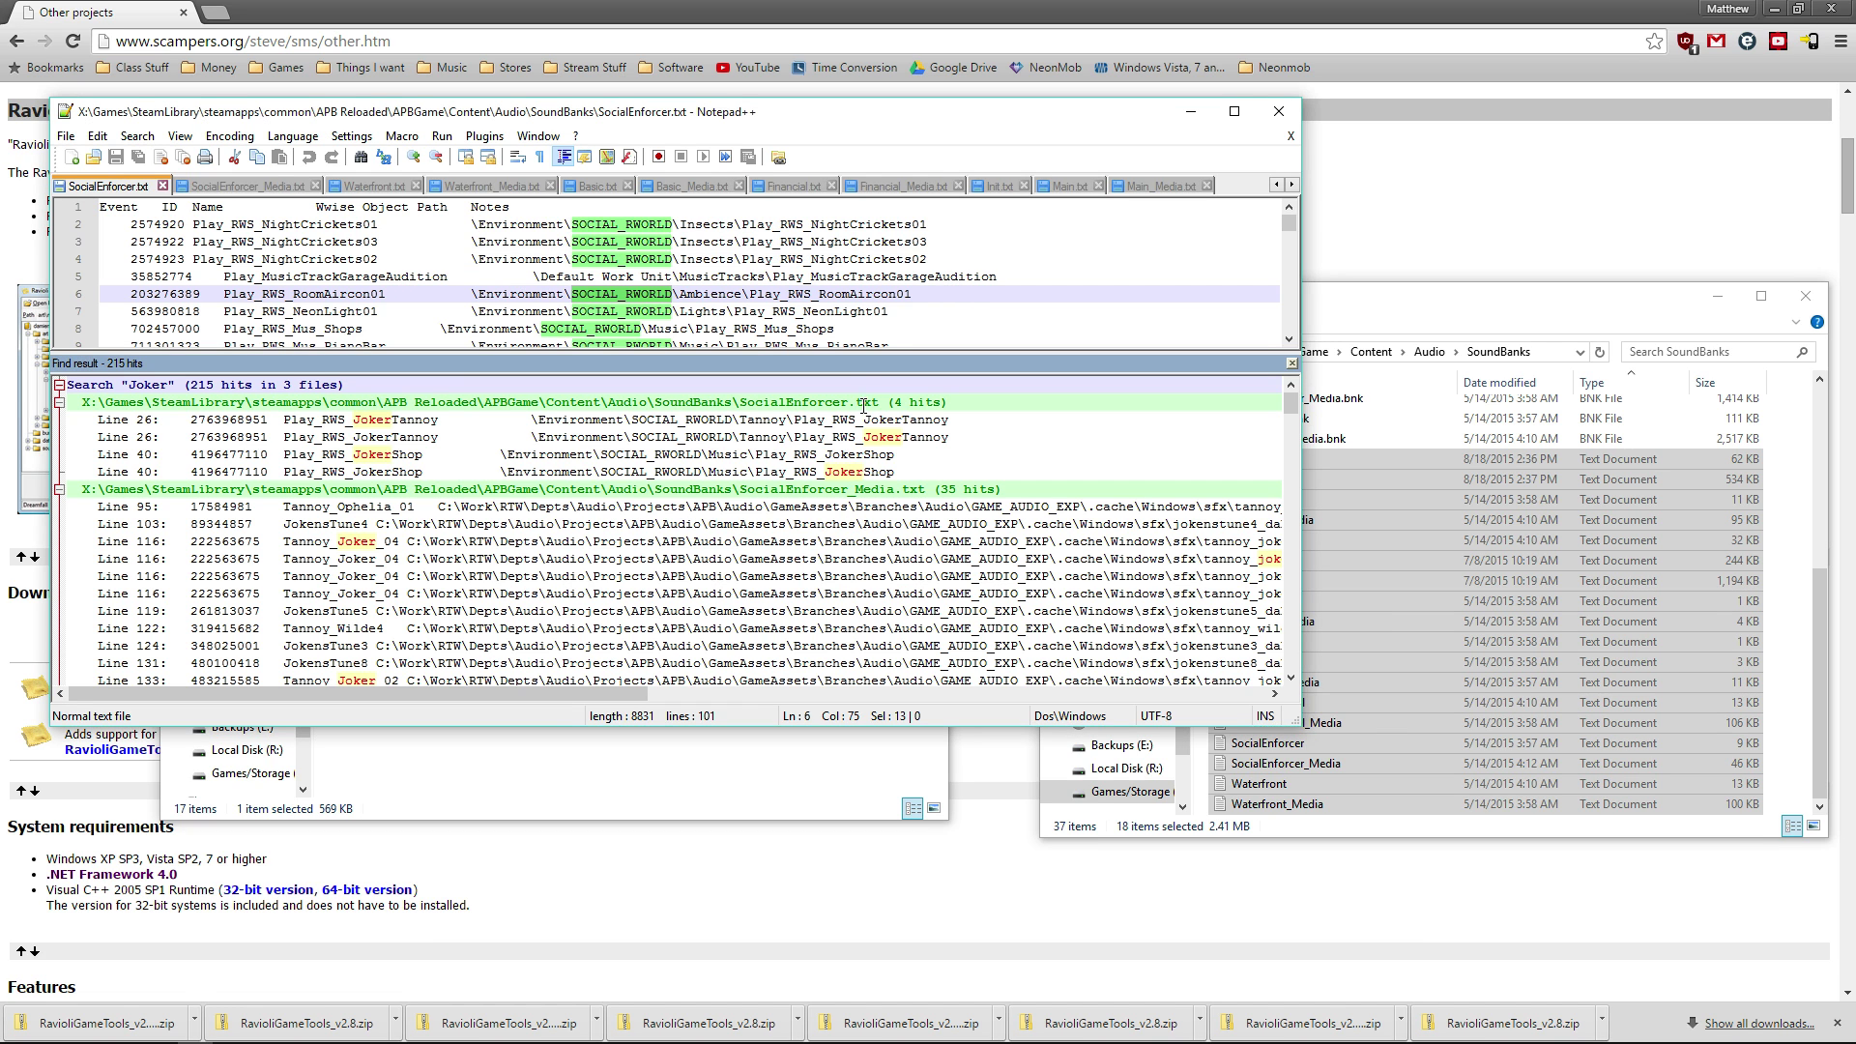
{"action": "left_click", "coordinate": [59, 402]}
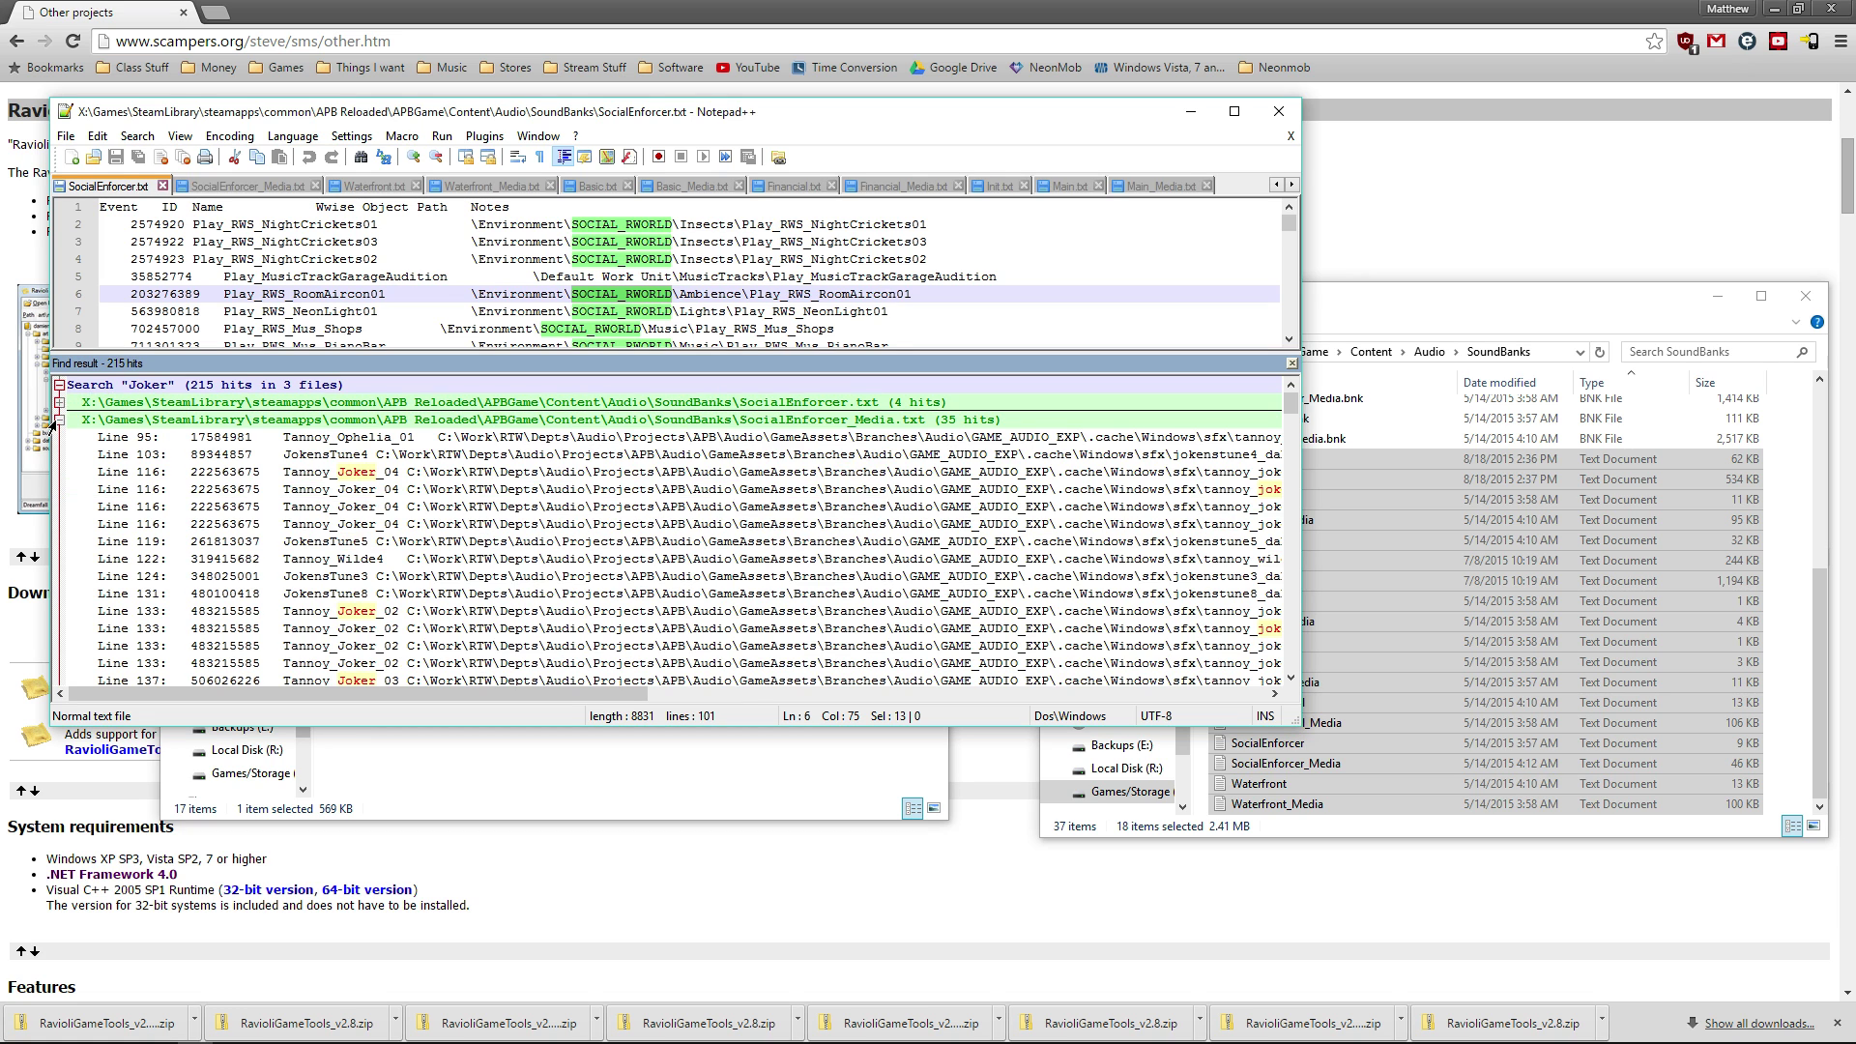
{"action": "left_click", "coordinate": [58, 420]}
{"action": "left_click", "coordinate": [56, 439]}
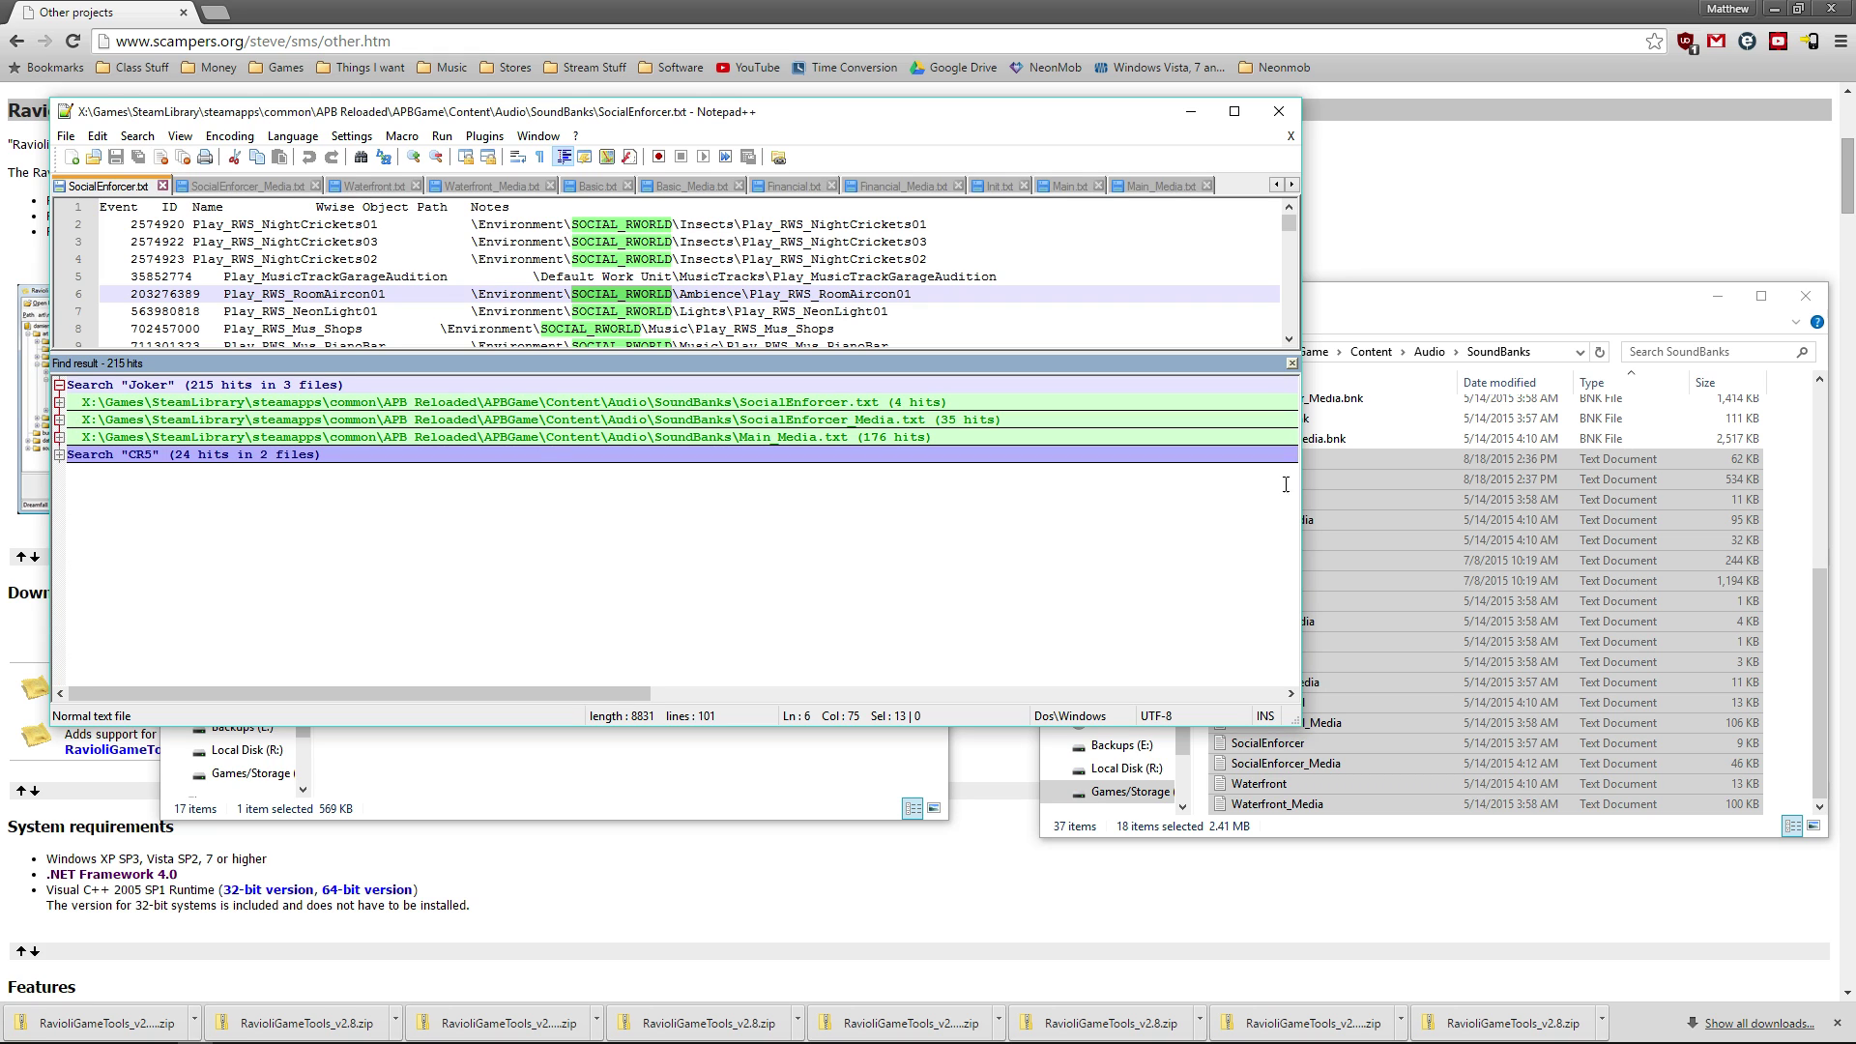
Step: Examine which sound bank text files are listed under the "Joker" search, highlighting their file names
{"action": "left_click_drag", "start_coordinate": [608, 408], "coordinate": [863, 406]}
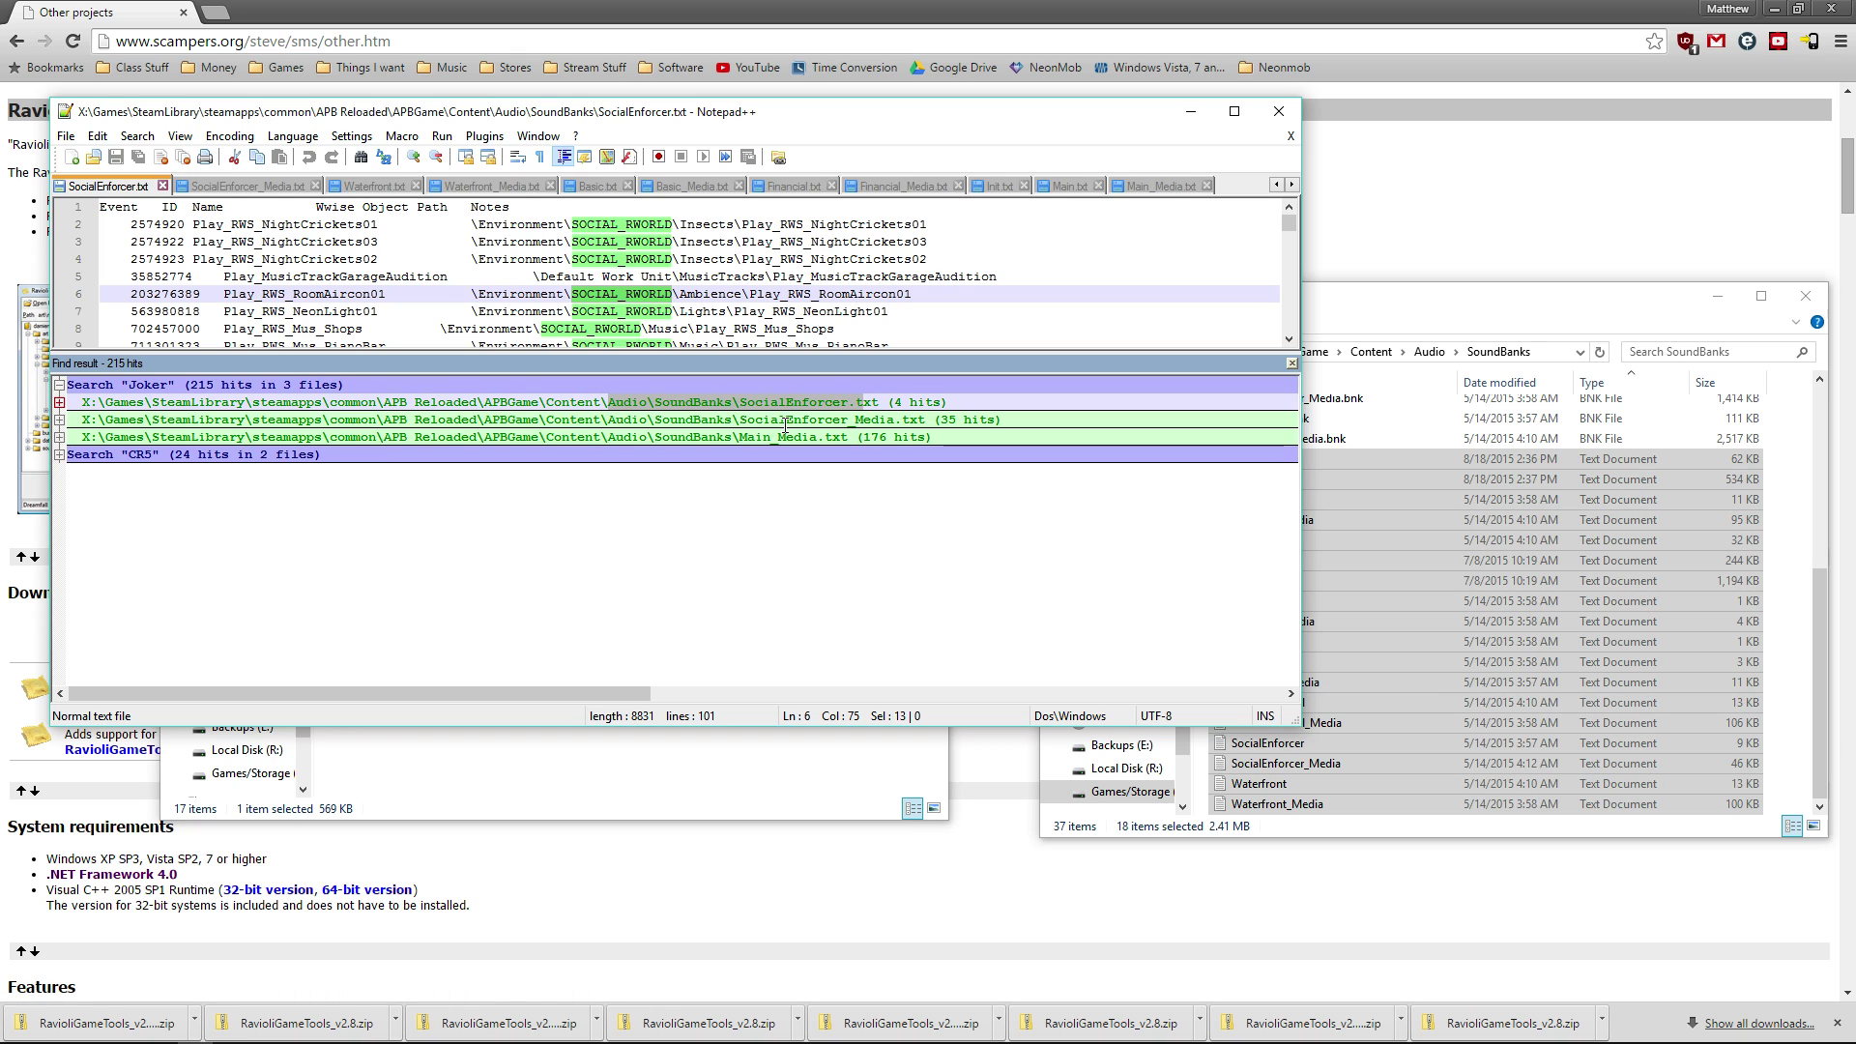
{"action": "left_click", "coordinate": [747, 422]}
{"action": "double_click", "coordinate": [744, 404]}
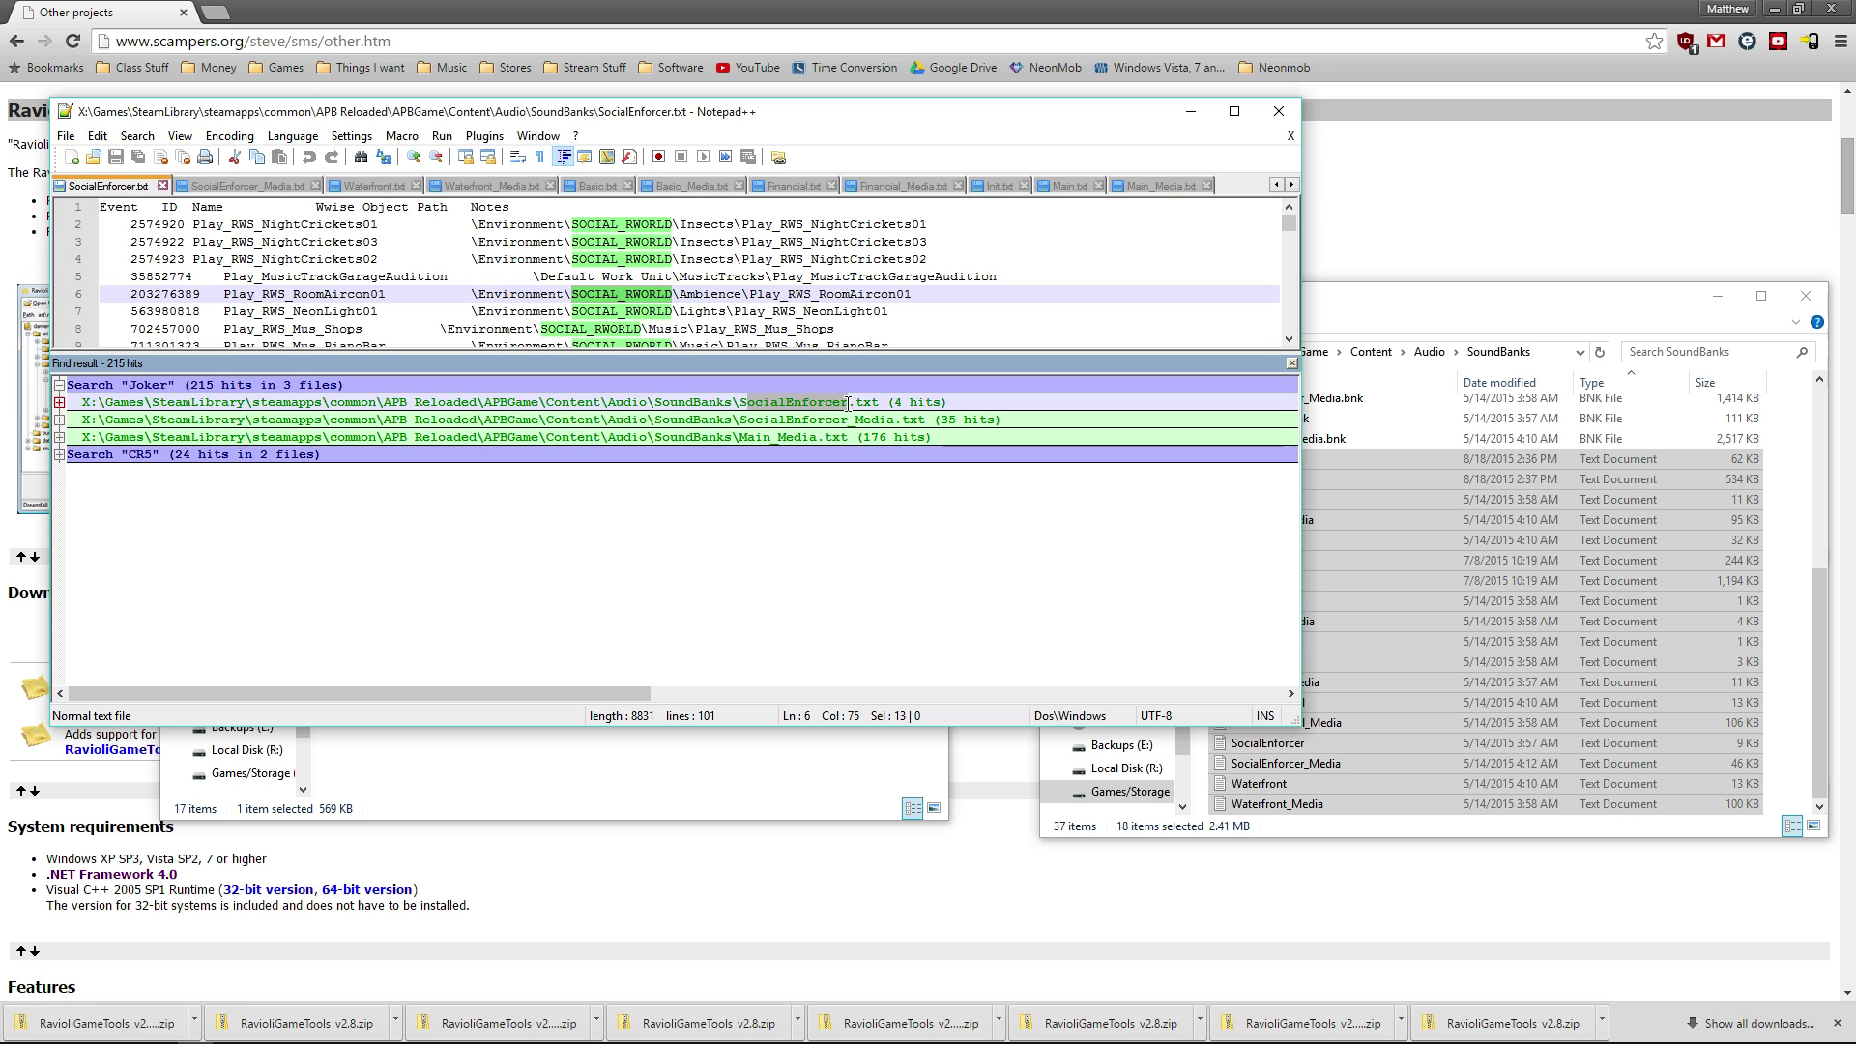
{"action": "double_click", "coordinate": [783, 440]}
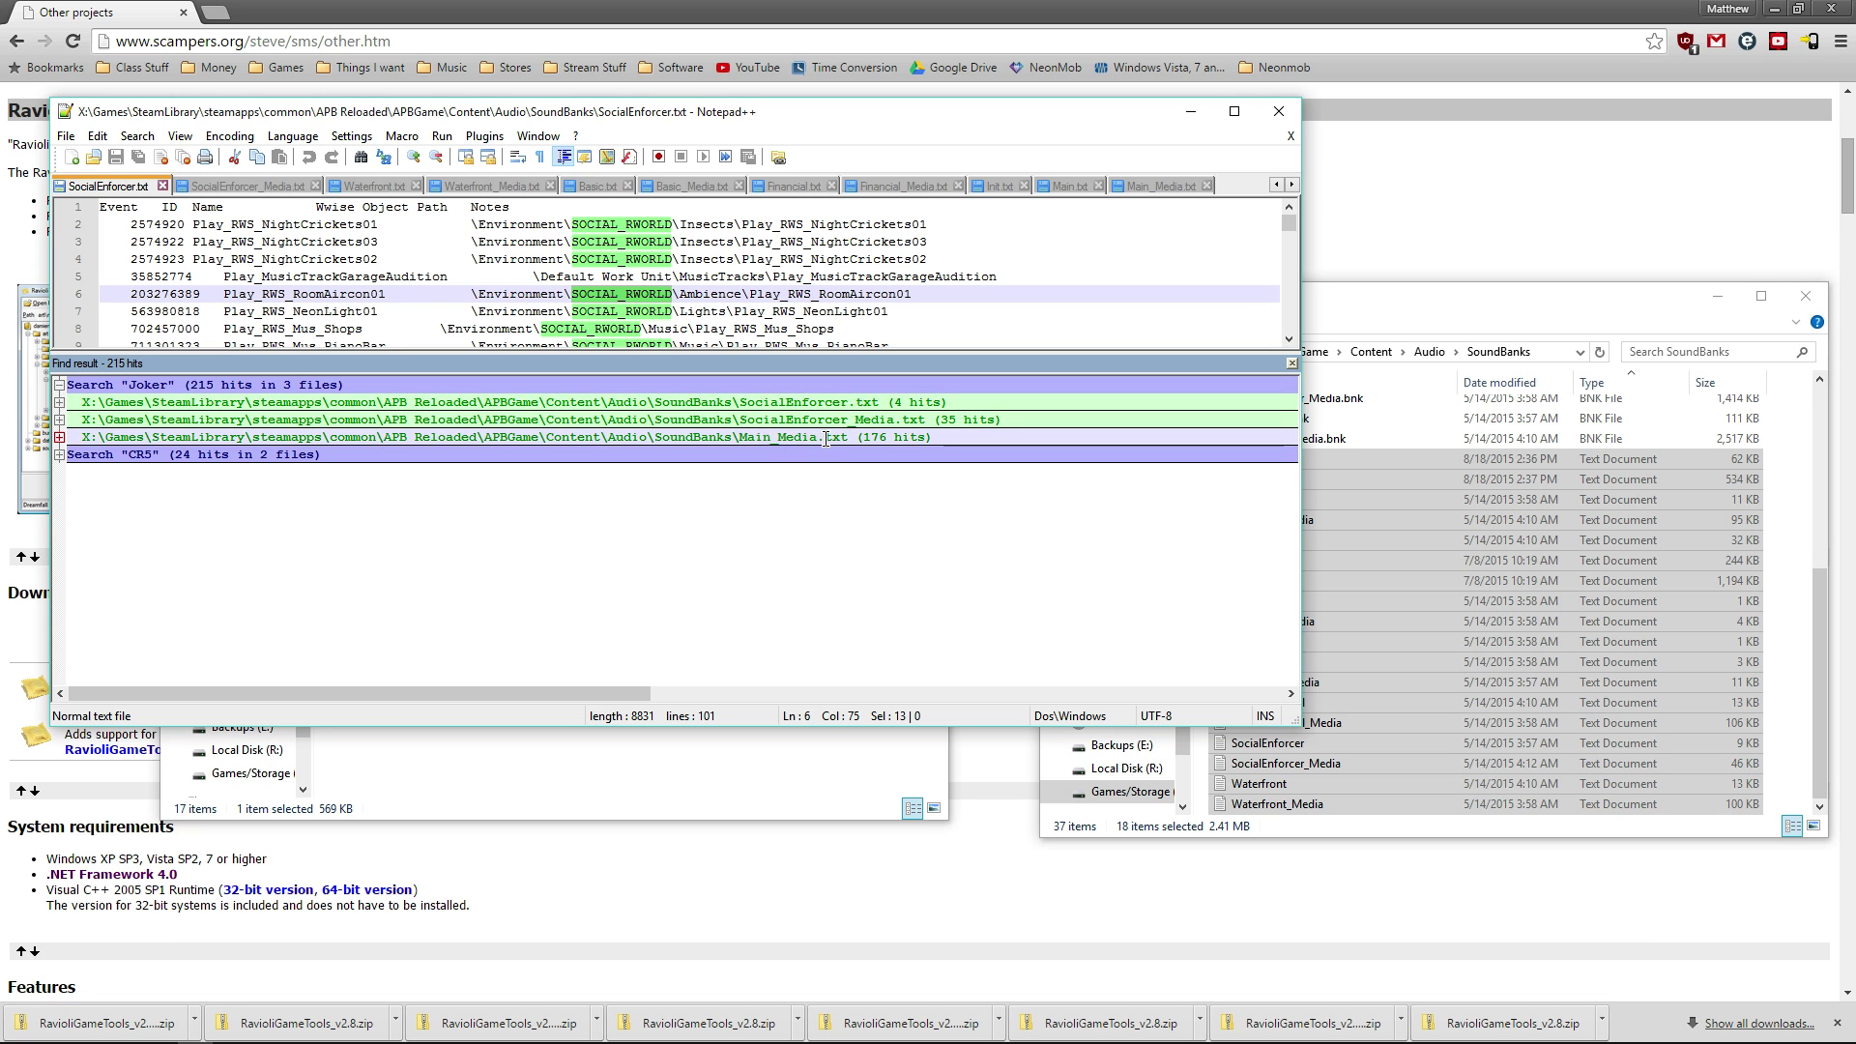
{"action": "double_click", "coordinate": [788, 440]}
{"action": "double_click", "coordinate": [788, 440]}
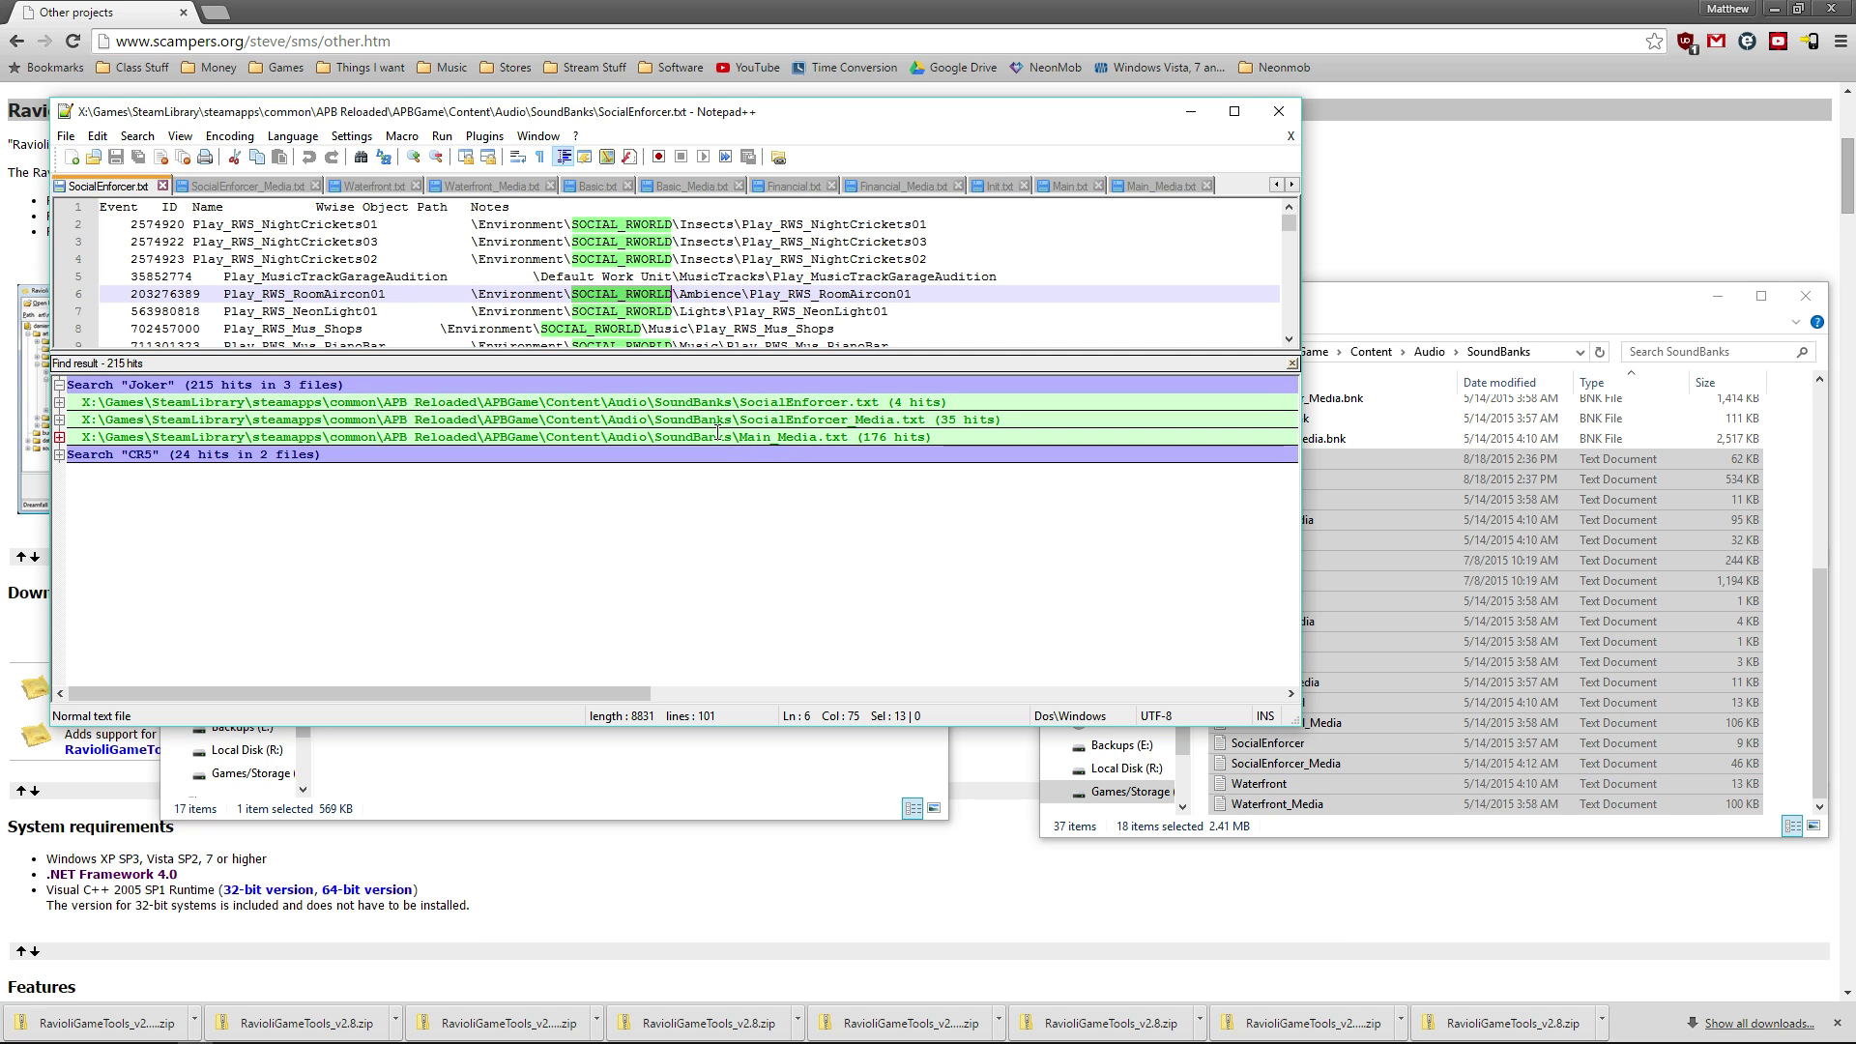
Step: Expand the earlier "CR5" search results and review the entries listed under Main.txt
{"action": "left_click", "coordinate": [56, 455]}
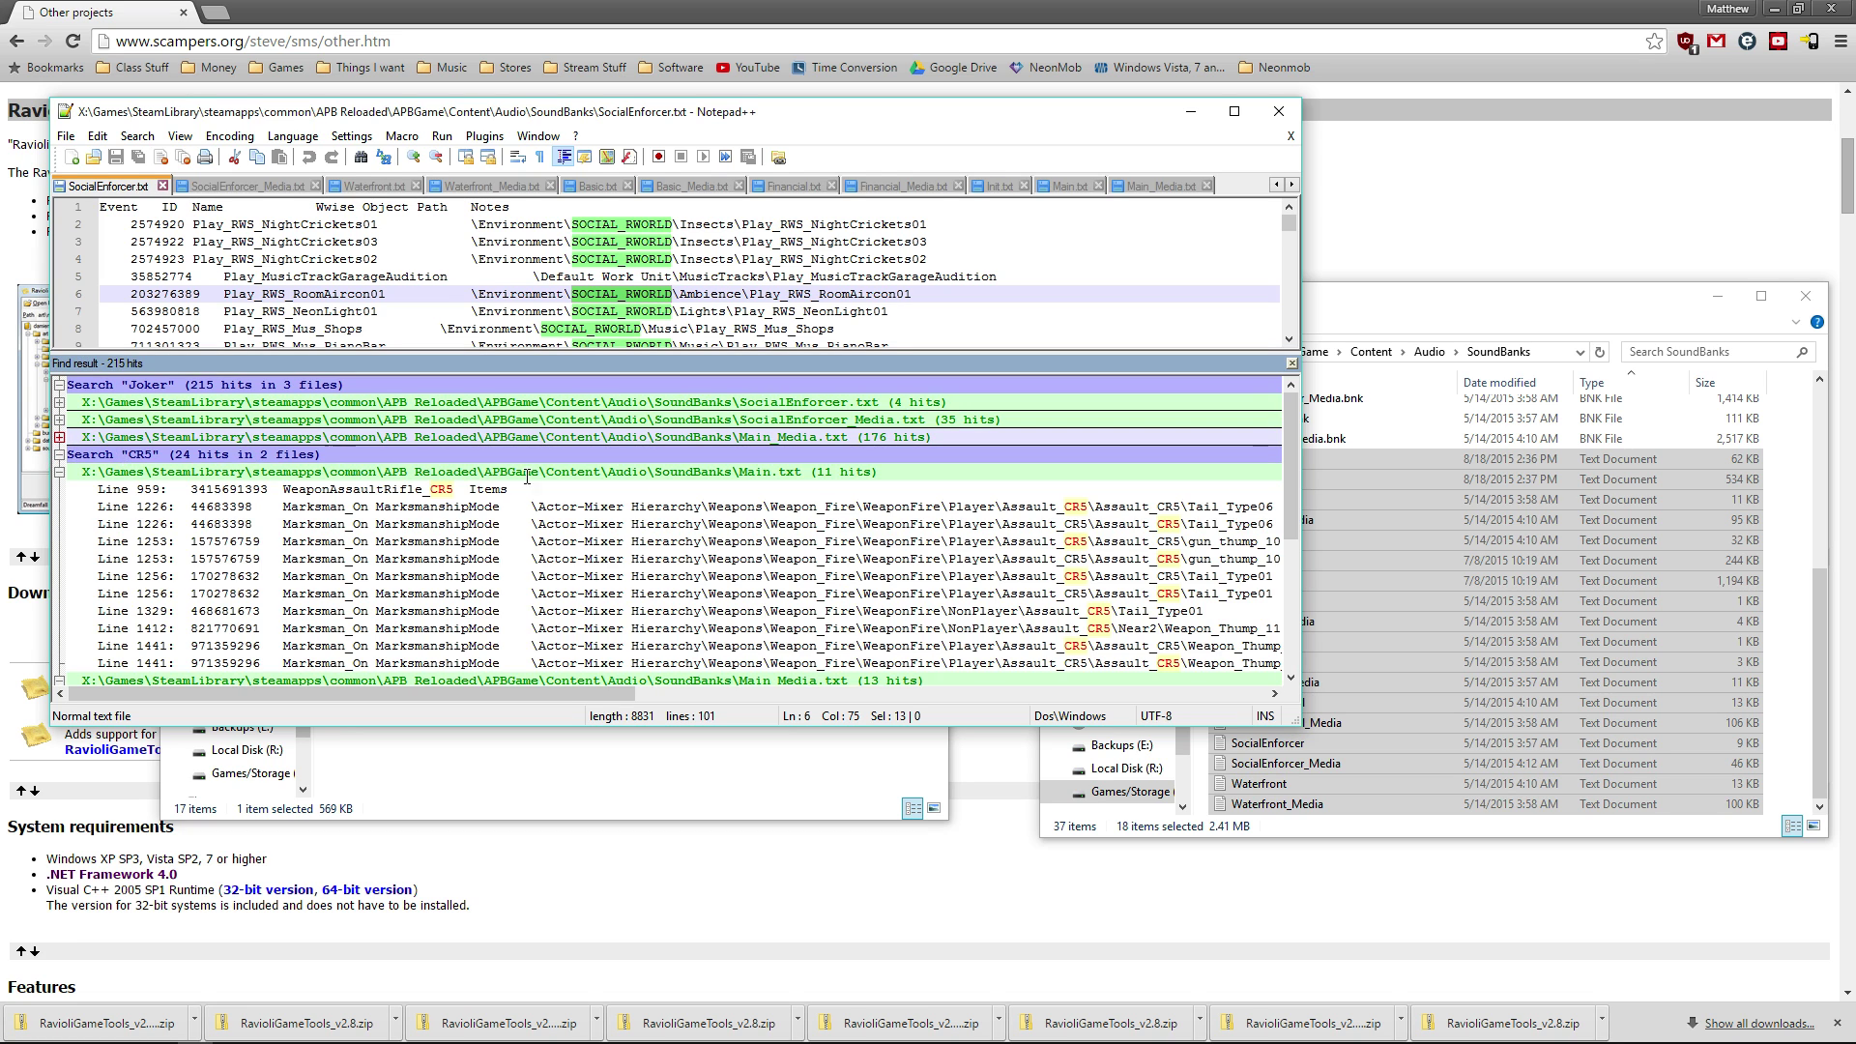
{"action": "left_click_drag", "start_coordinate": [127, 458], "coordinate": [186, 454]}
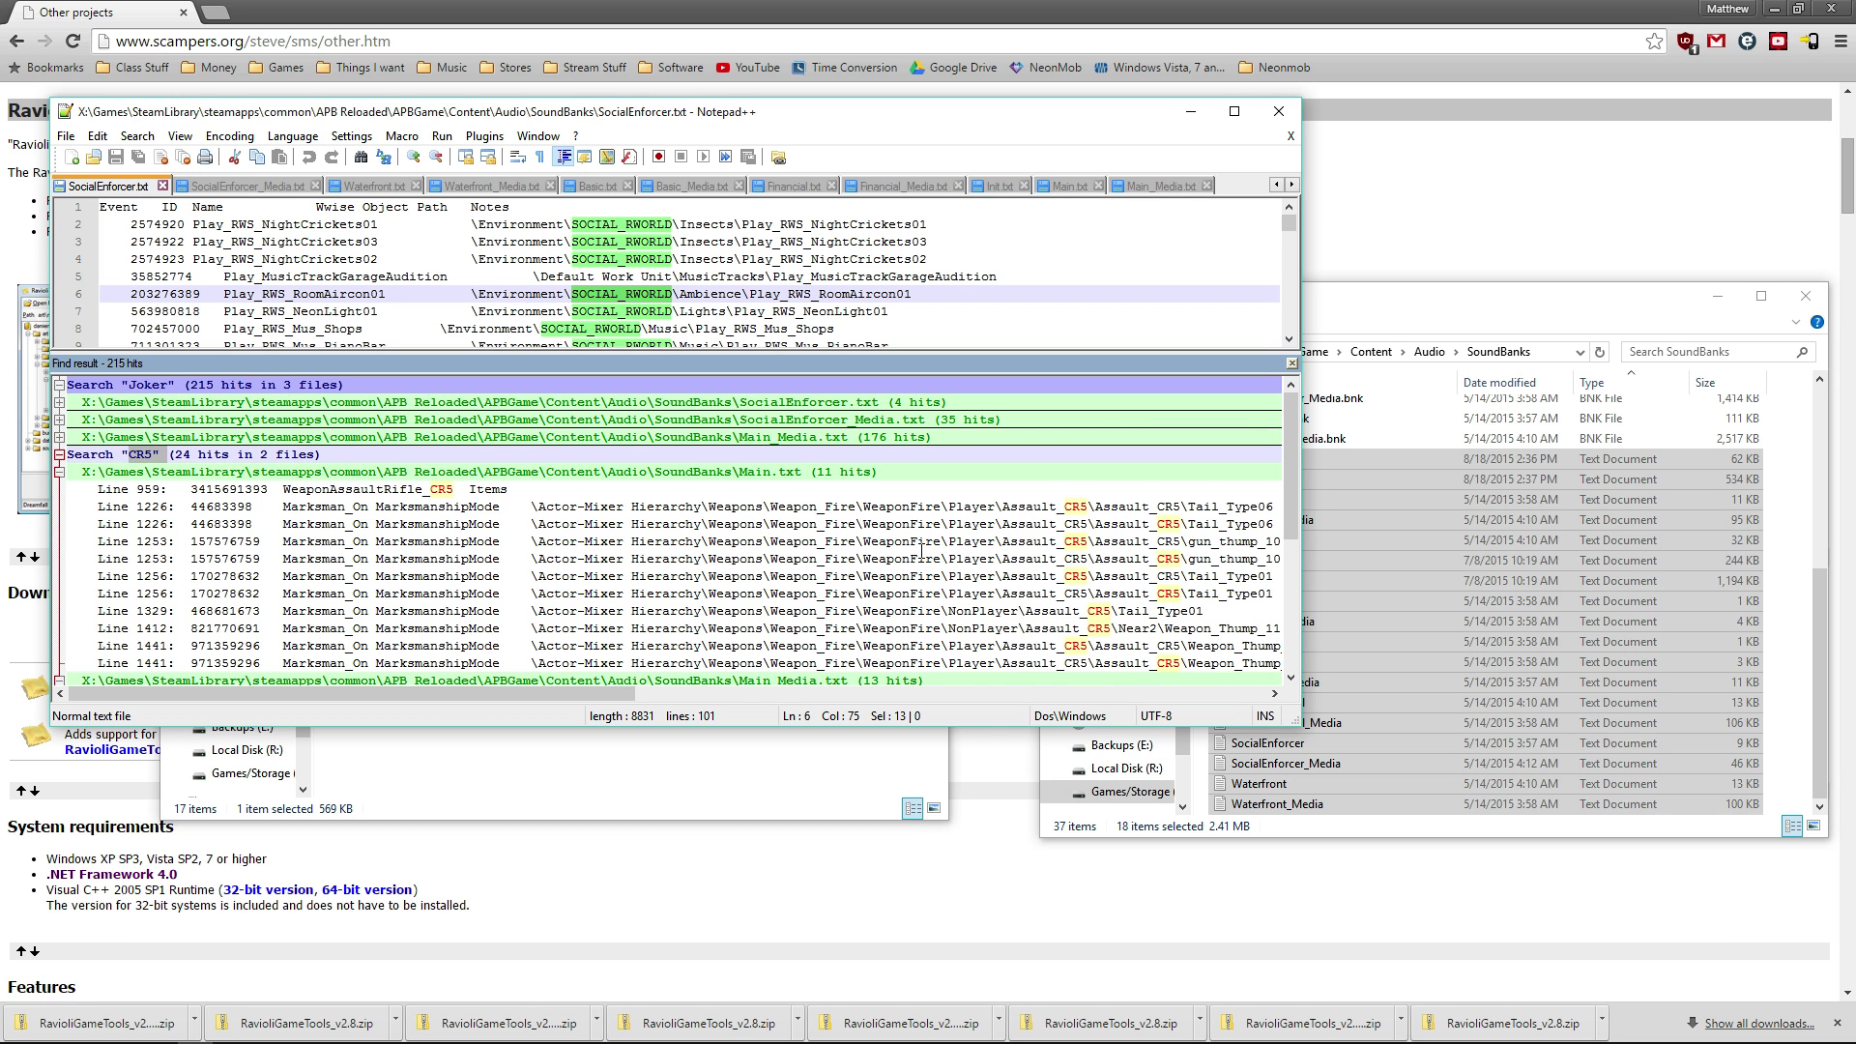
{"action": "scroll", "coordinate": [921, 550], "scroll_direction": "down", "scroll_amount": 2}
{"action": "scroll", "coordinate": [722, 533], "scroll_direction": "up", "scroll_amount": 2}
{"action": "scroll", "coordinate": [670, 481], "scroll_direction": "down", "scroll_amount": 2}
{"action": "scroll", "coordinate": [749, 462], "scroll_direction": "up", "scroll_amount": 2}
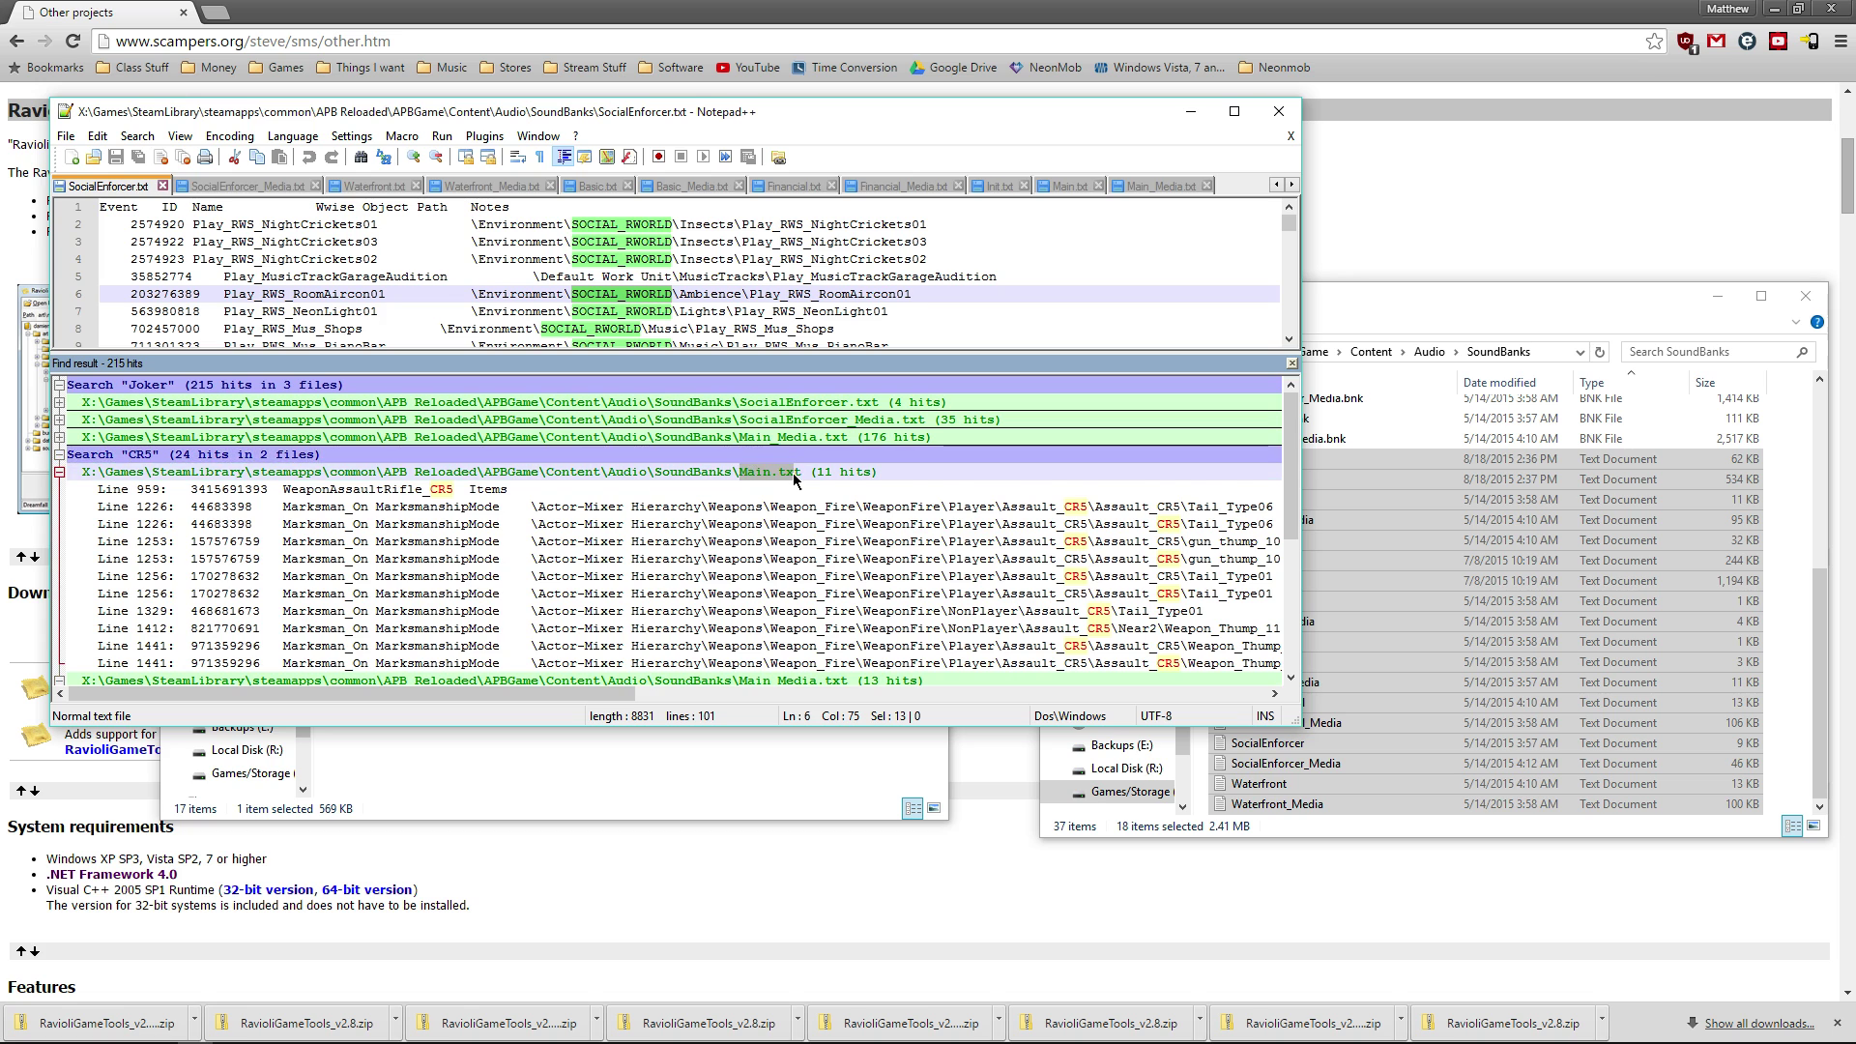
Step: Review the "CR5" entries under Main_Media.txt and compare them with those under Main.txt
{"action": "scroll", "coordinate": [774, 474], "scroll_direction": "down", "scroll_amount": 3}
{"action": "left_click_drag", "start_coordinate": [733, 523], "coordinate": [819, 523]}
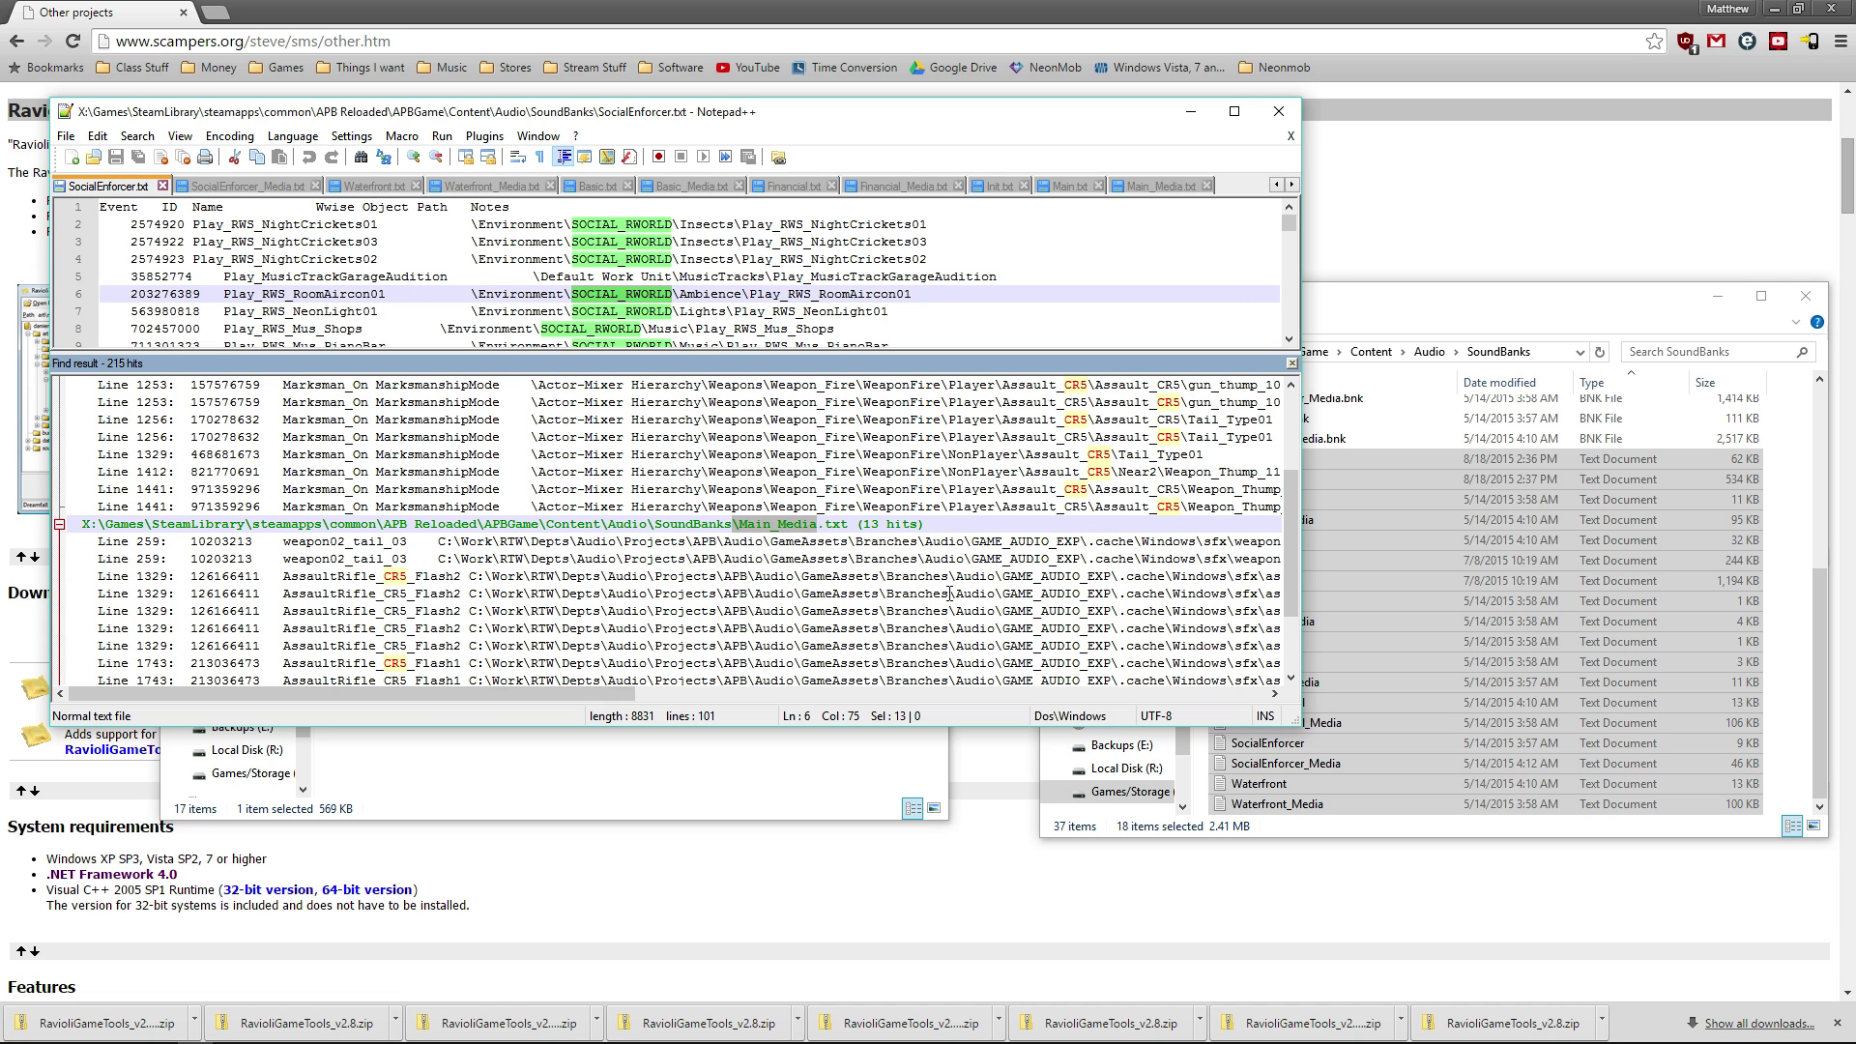
{"action": "scroll", "coordinate": [950, 593], "scroll_direction": "down", "scroll_amount": 1}
{"action": "scroll", "coordinate": [922, 598], "scroll_direction": "up", "scroll_amount": 3}
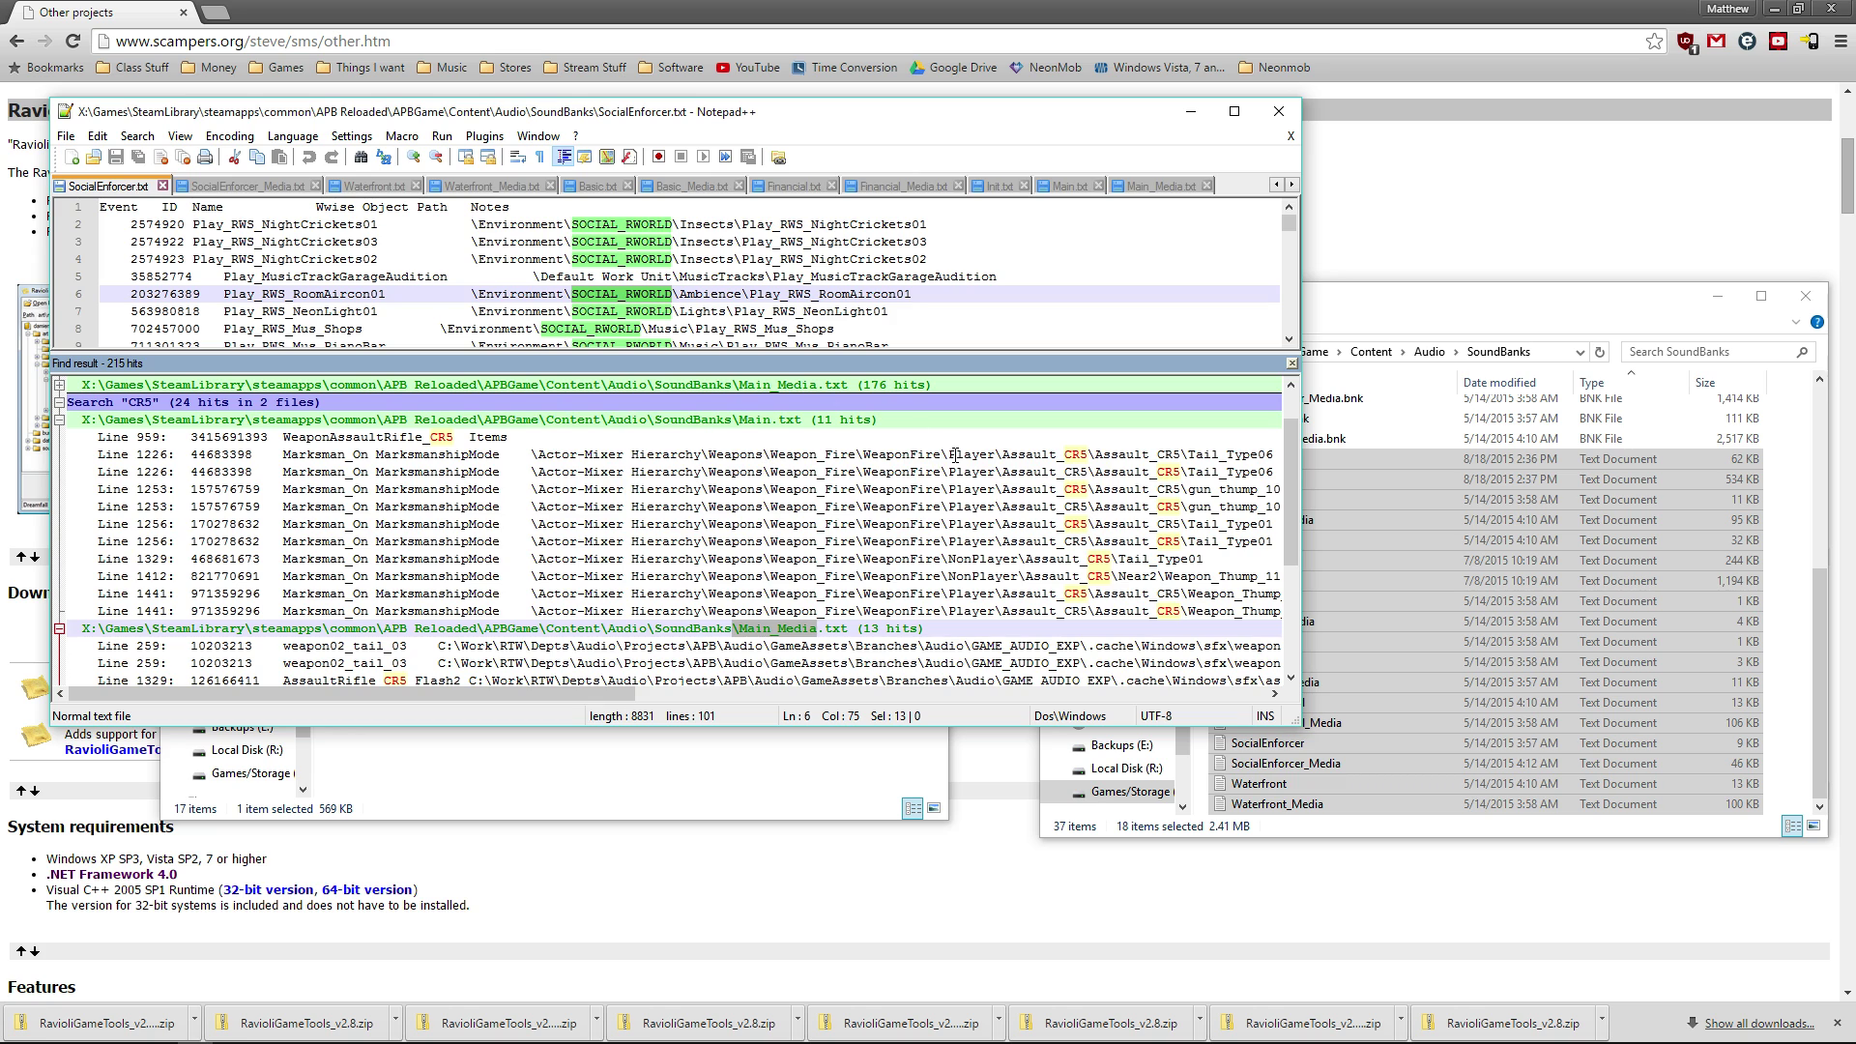
{"action": "left_click_drag", "start_coordinate": [841, 419], "coordinate": [67, 401]}
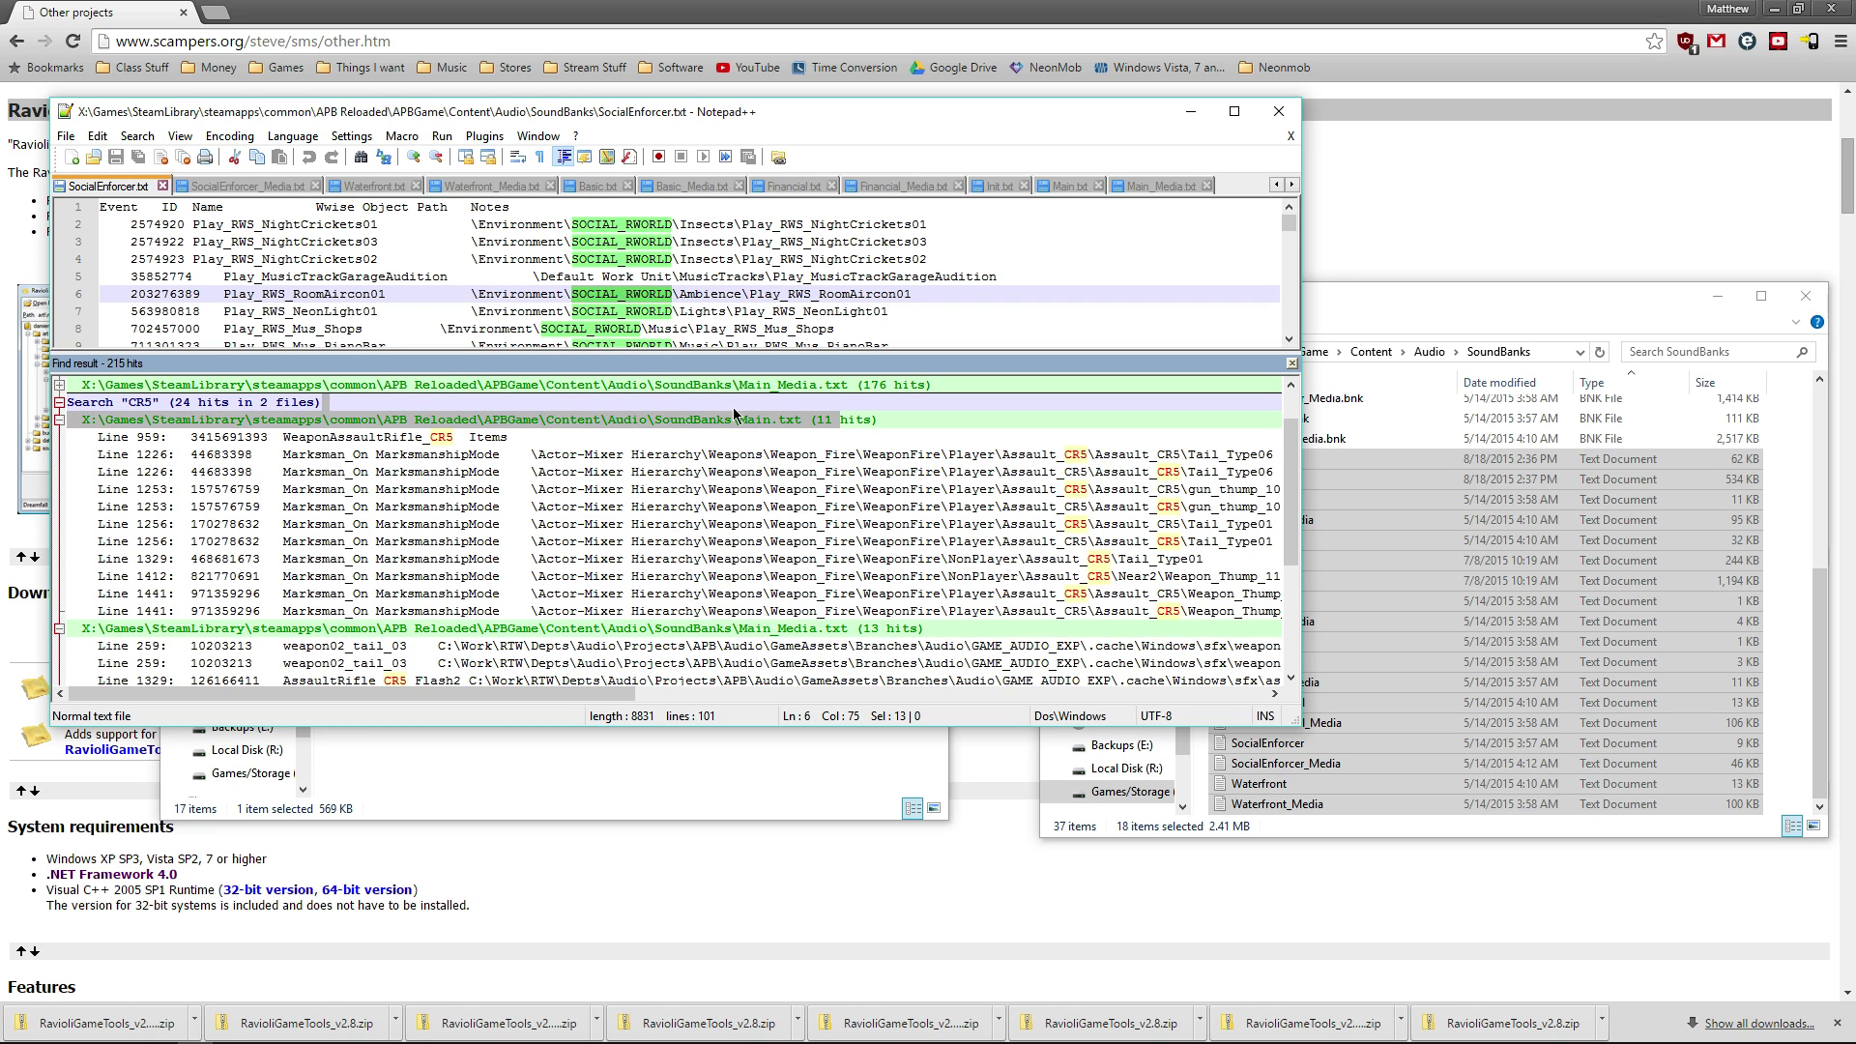